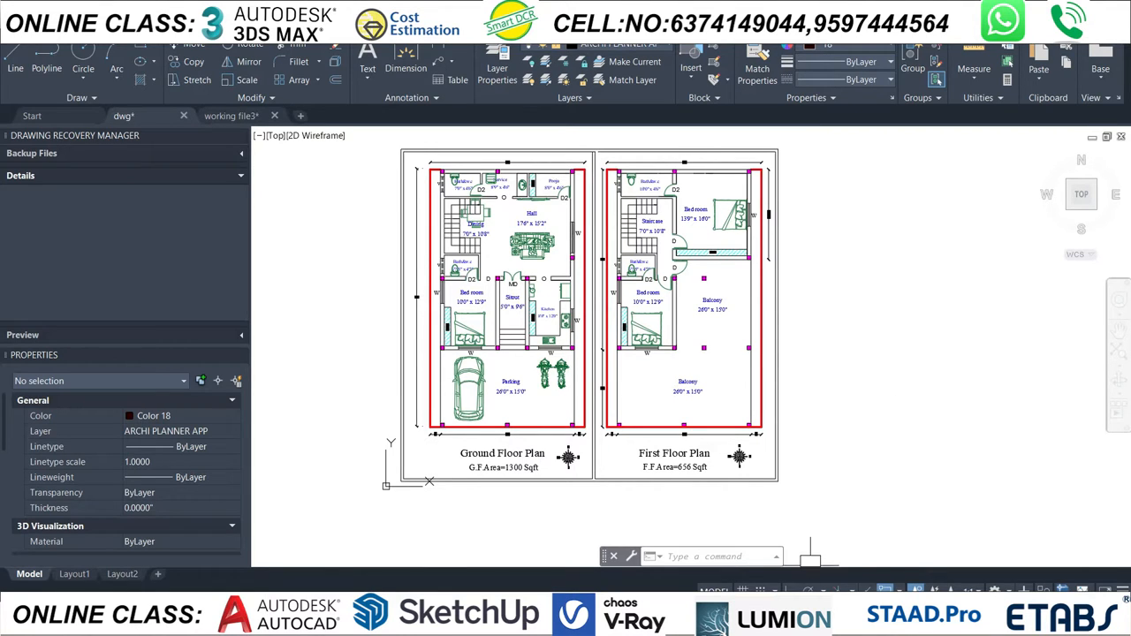
# View the free 2D and 3D house plans flyer image in Photos, and return to the dwg.dwg drawing in AutoCAD
pyautogui.moveTo(810, 623)
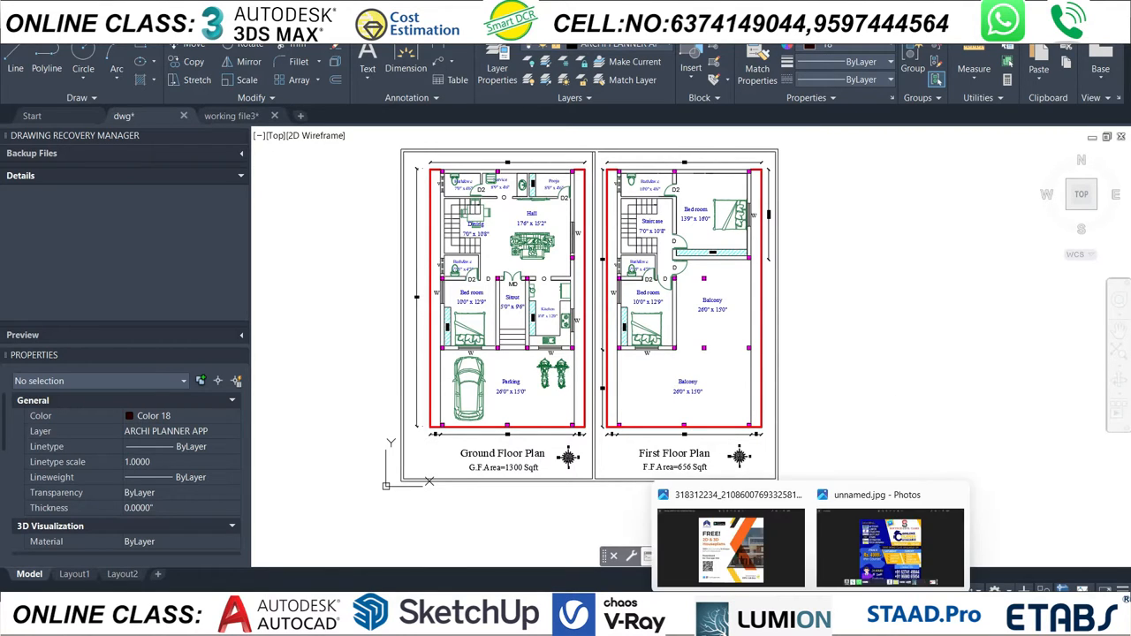
pyautogui.click(770, 563)
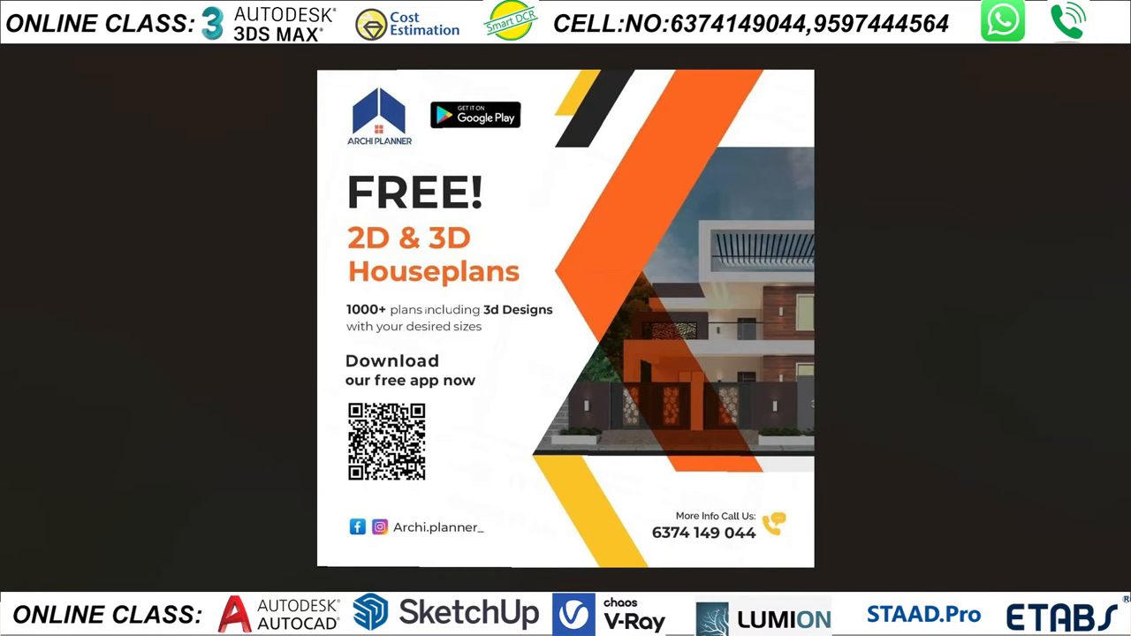
pyautogui.moveTo(810, 618)
pyautogui.click(853, 578)
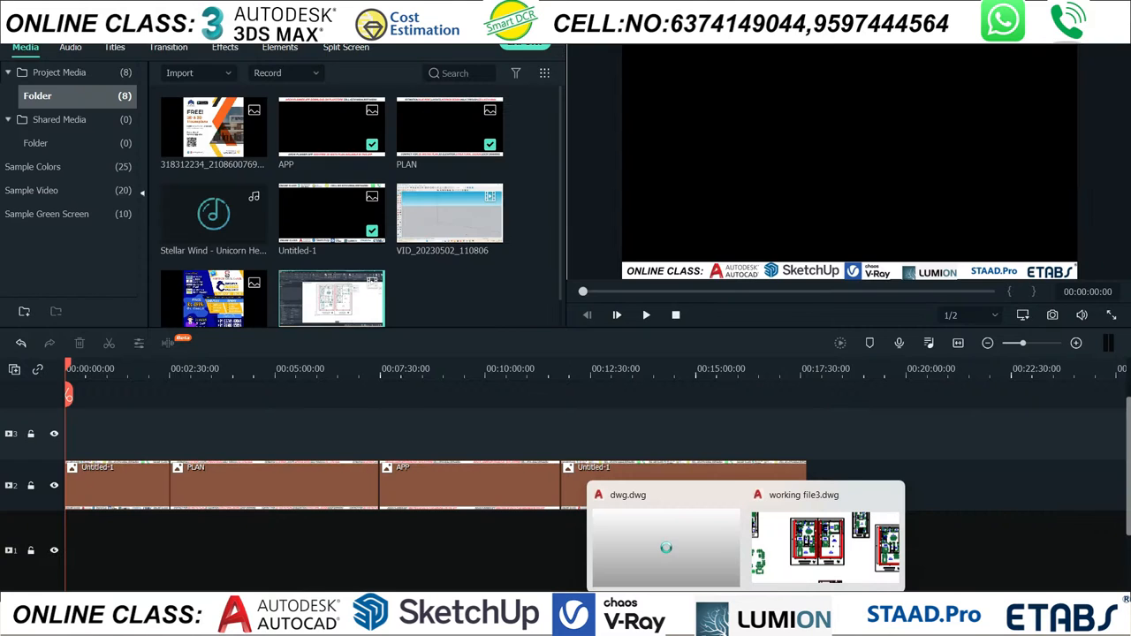
pyautogui.click(686, 545)
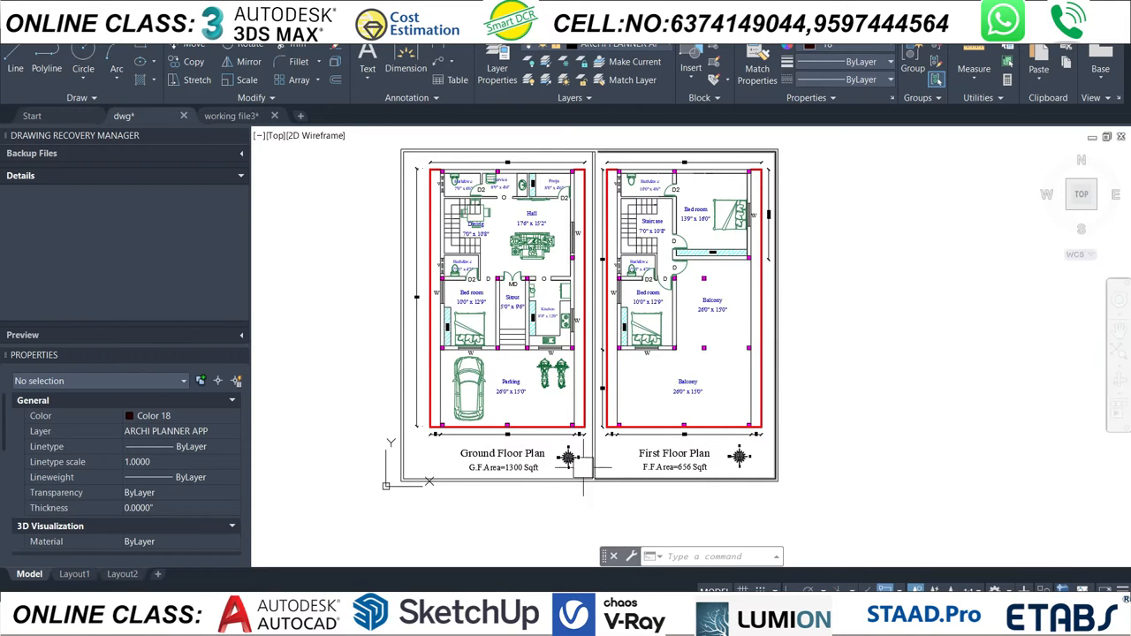
# Select the three ground floor columns along the rear wall, at the bath corner, the service area and the pooja corner
pyautogui.scroll(2, 544, 497)
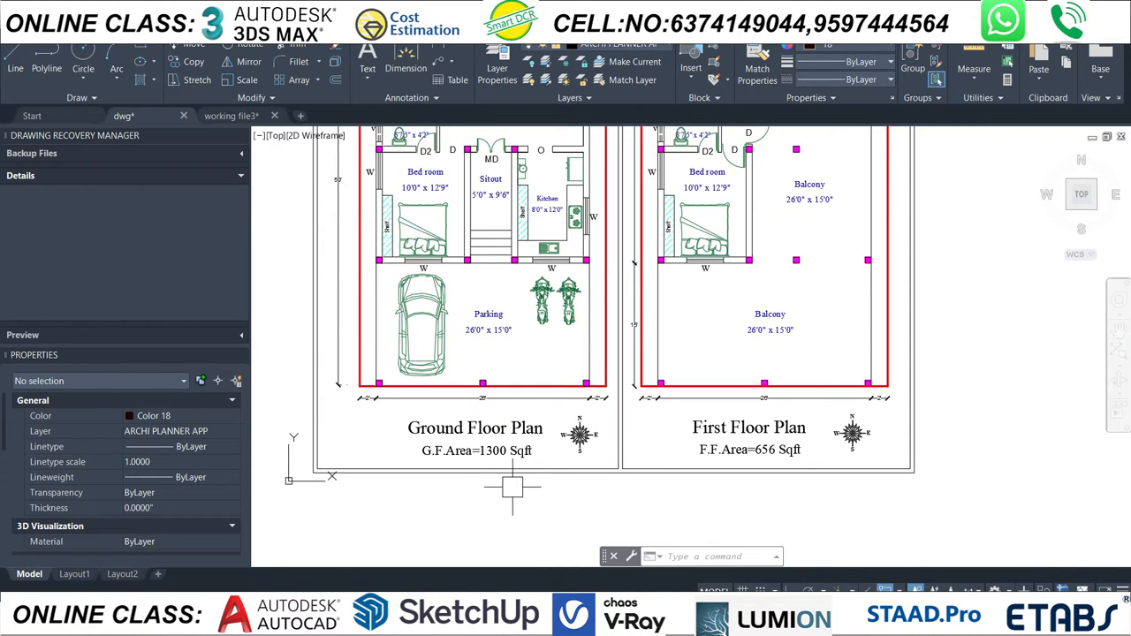
pyautogui.scroll(-2, 496, 495)
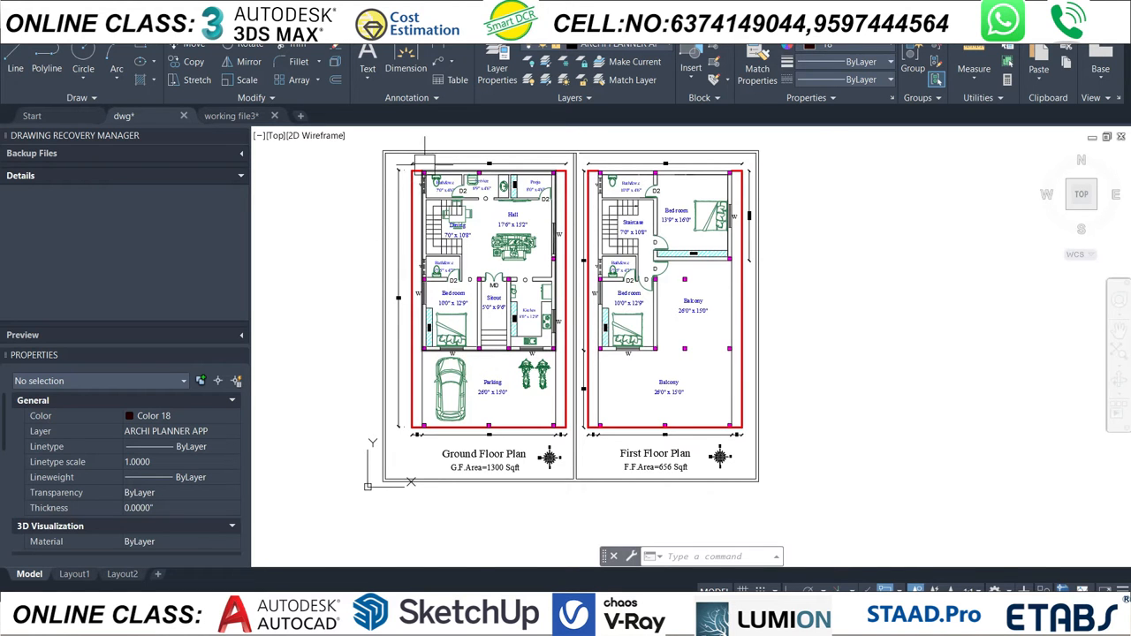
pyautogui.scroll(6, 424, 164)
pyautogui.click(402, 190)
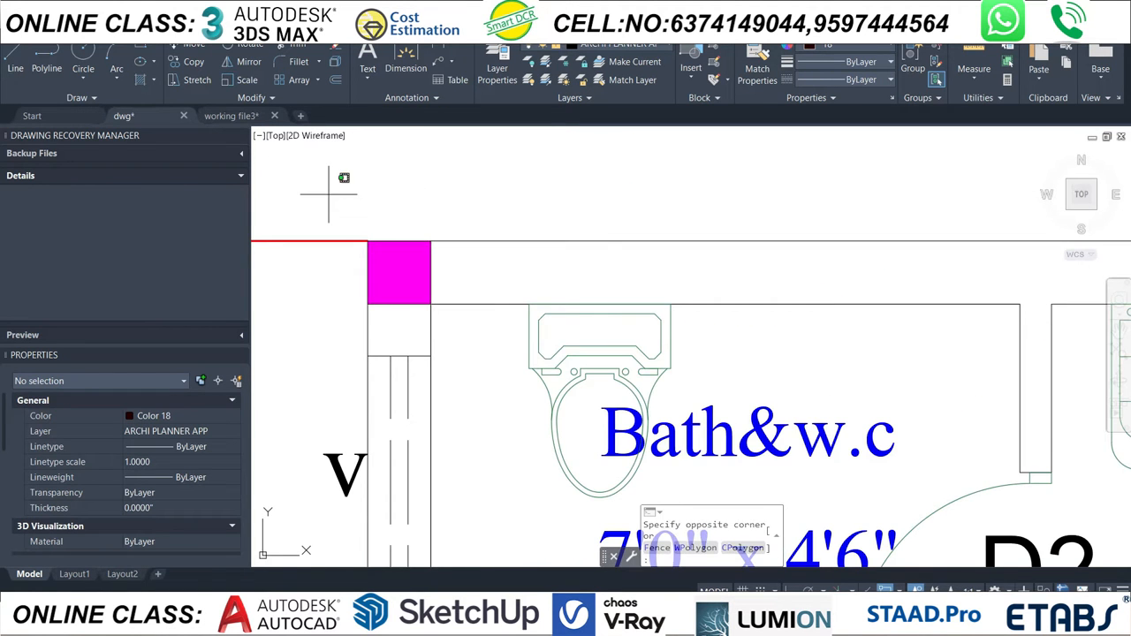
pyautogui.click(426, 292)
pyautogui.scroll(-5, 428, 301)
pyautogui.scroll(4, 426, 232)
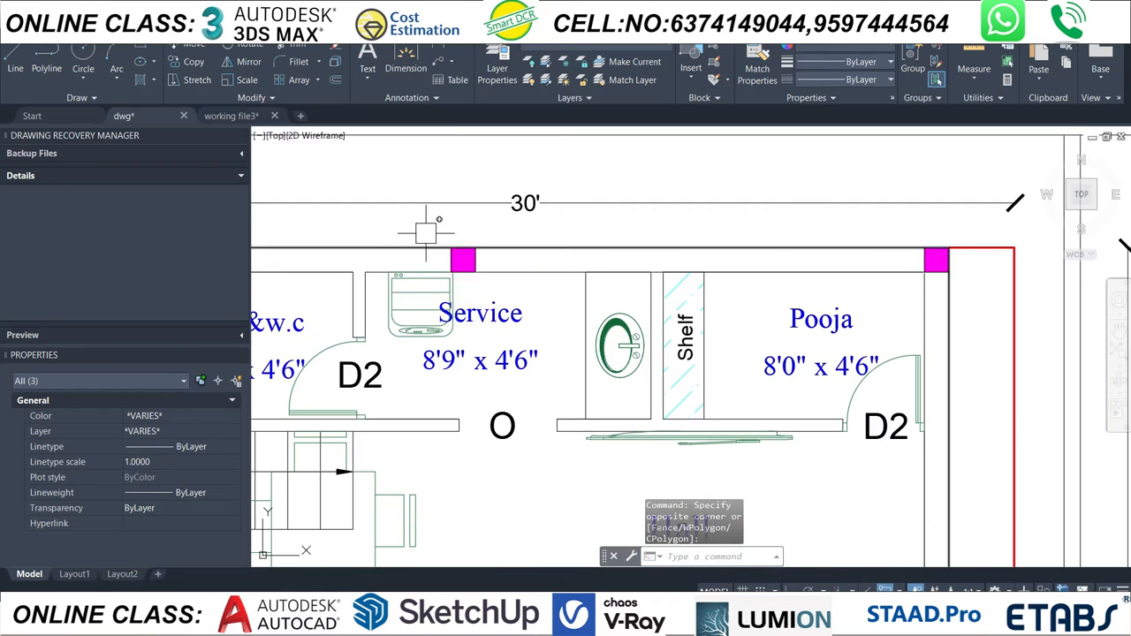
pyautogui.click(425, 231)
pyautogui.scroll(2, 481, 273)
pyautogui.click(494, 286)
pyautogui.scroll(-3, 410, 244)
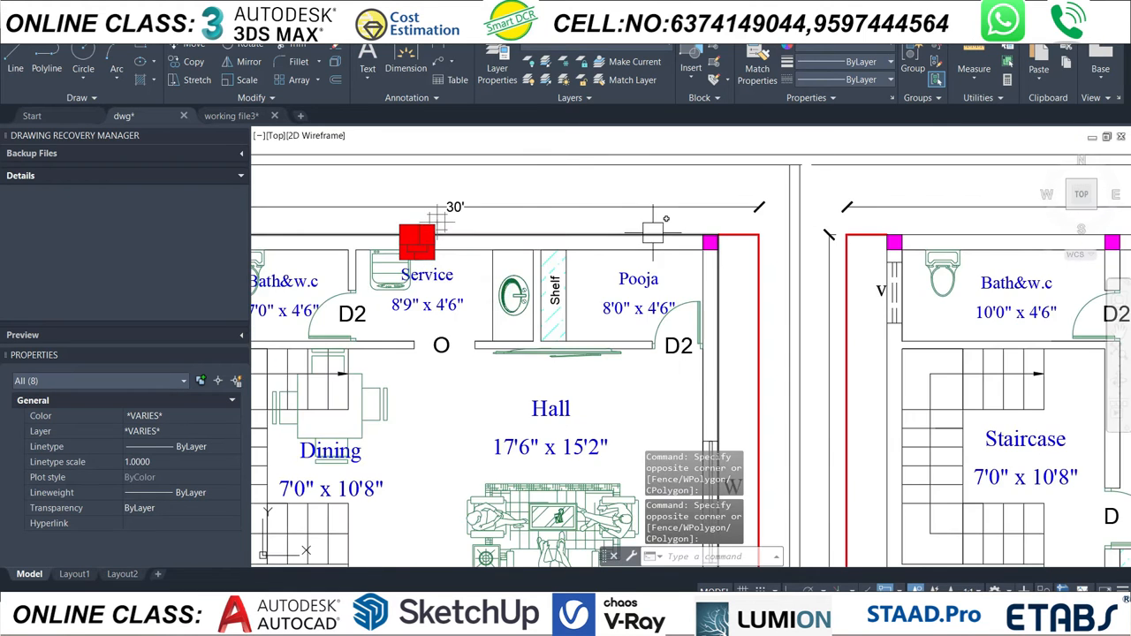
pyautogui.scroll(4, 672, 222)
pyautogui.click(732, 214)
pyautogui.click(788, 290)
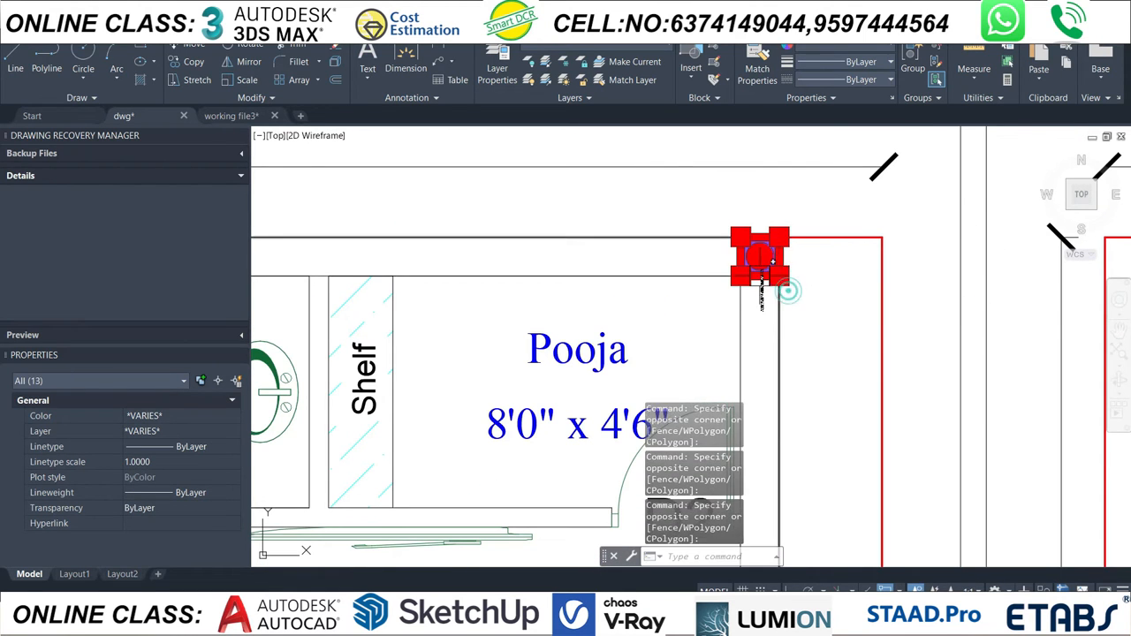
# Add the ground floor bedroom's two rear columns to the selection, one on the outer wall and one beside the main door
pyautogui.scroll(-4, 759, 256)
pyautogui.scroll(6, 528, 409)
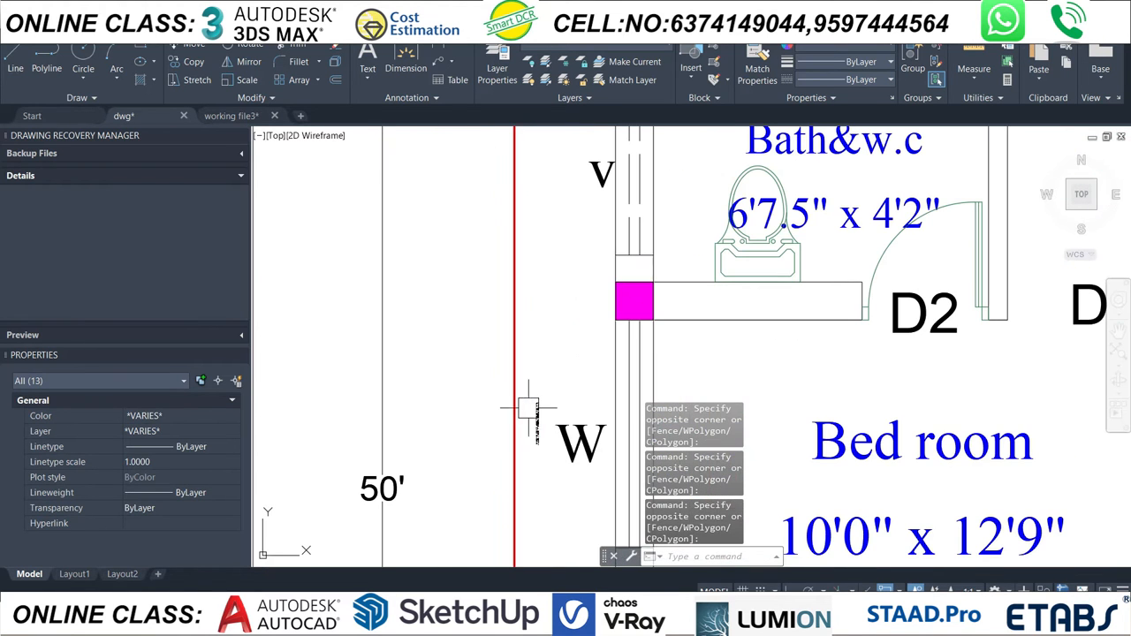
pyautogui.click(580, 265)
pyautogui.click(664, 336)
pyautogui.scroll(-4, 522, 249)
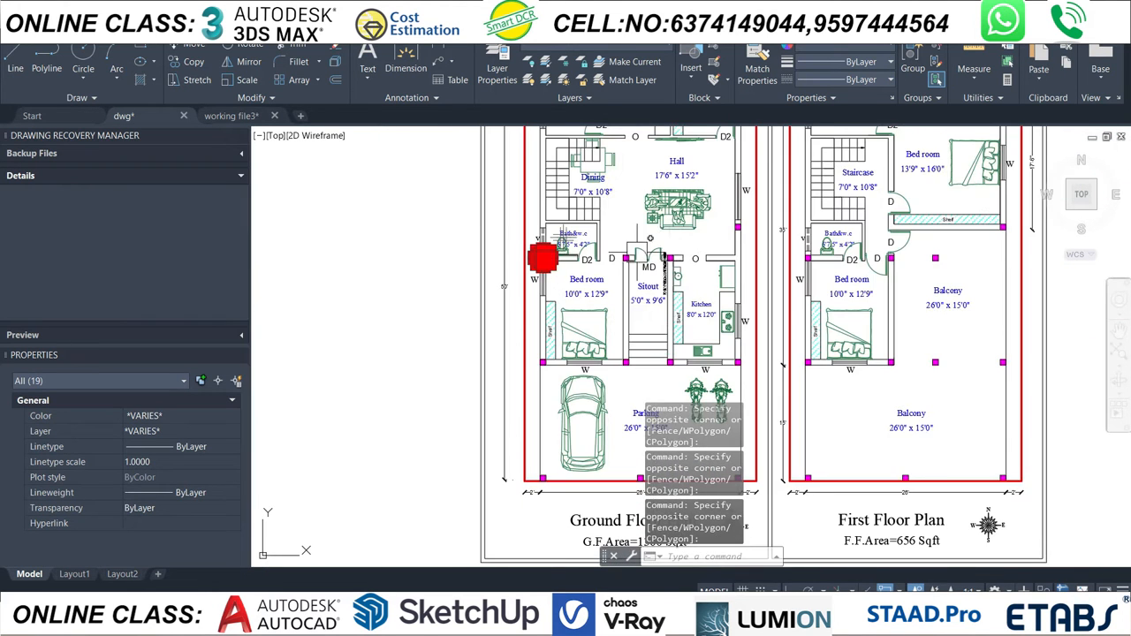
pyautogui.scroll(3, 636, 260)
pyautogui.click(557, 219)
pyautogui.click(610, 275)
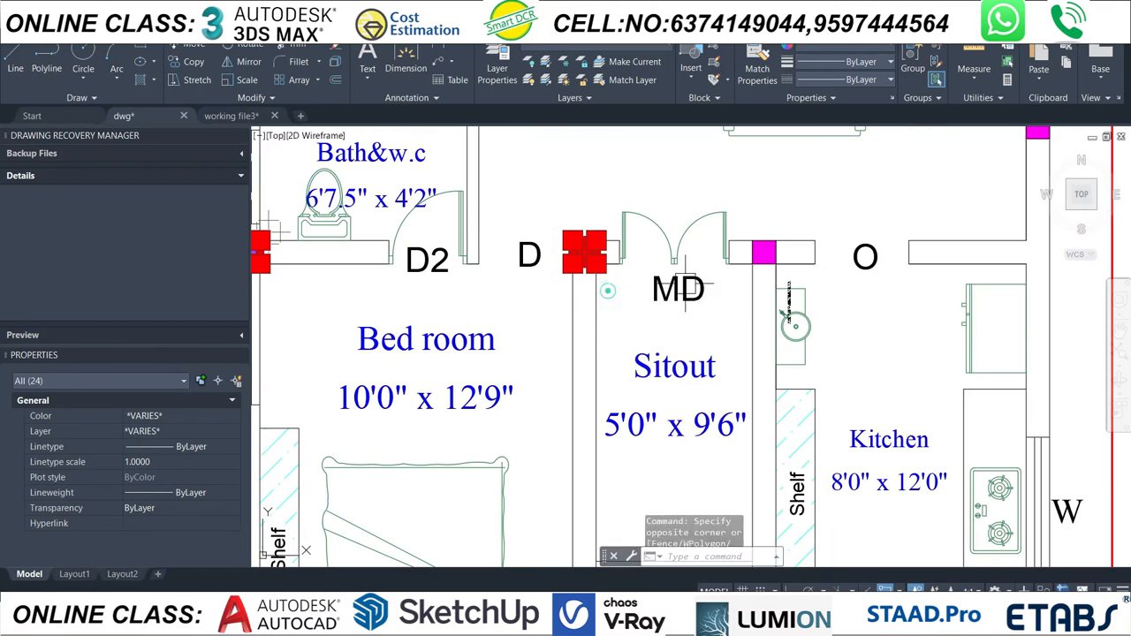
# Add the column between the sitout and kitchen and the hall's outer-wall column above the kitchen to the selection
pyautogui.scroll(4, 777, 264)
pyautogui.click(700, 172)
pyautogui.click(781, 302)
pyautogui.scroll(-5, 782, 309)
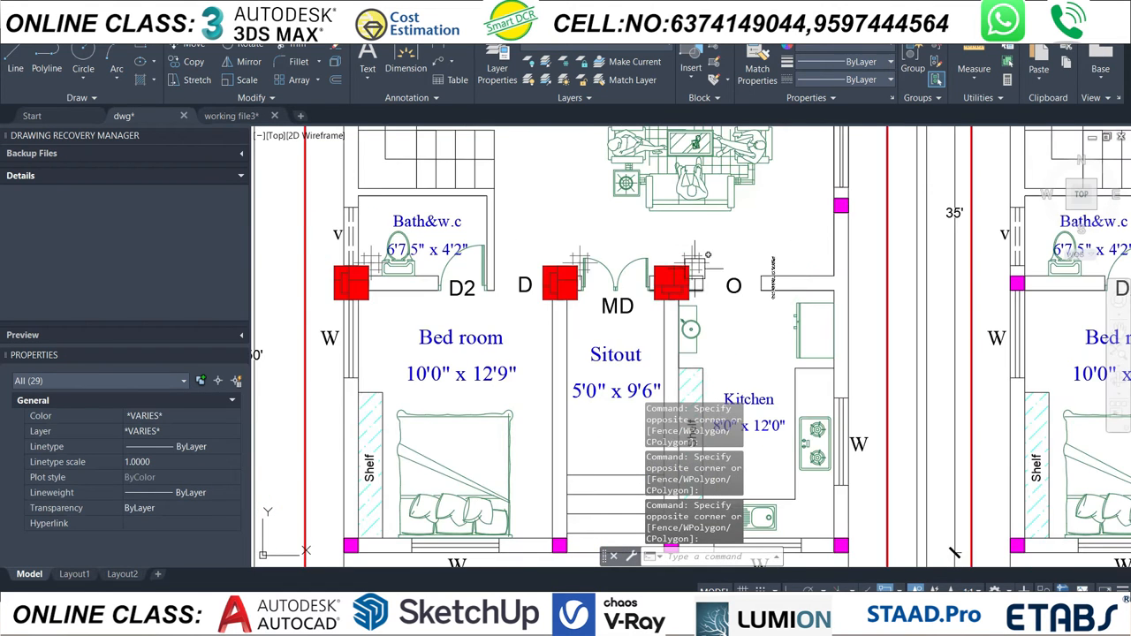
pyautogui.scroll(1, 816, 219)
pyautogui.click(833, 183)
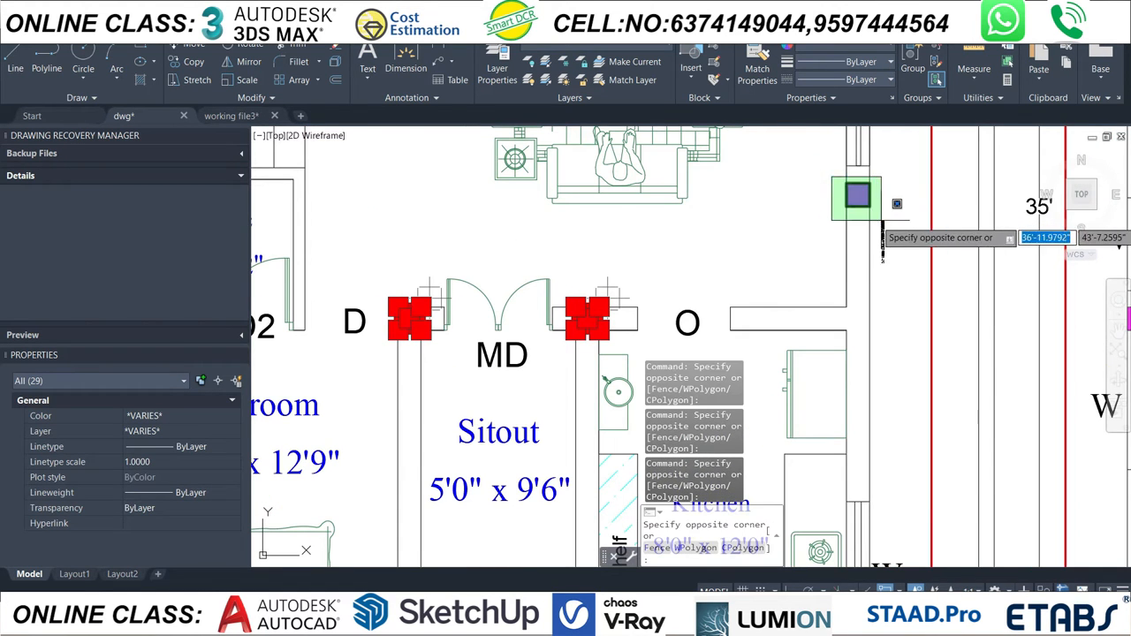
pyautogui.click(884, 214)
# Add the two columns at the ends of the kitchen's parking-side wall to the selection
pyautogui.scroll(-5, 884, 214)
pyautogui.scroll(5, 761, 324)
pyautogui.click(753, 297)
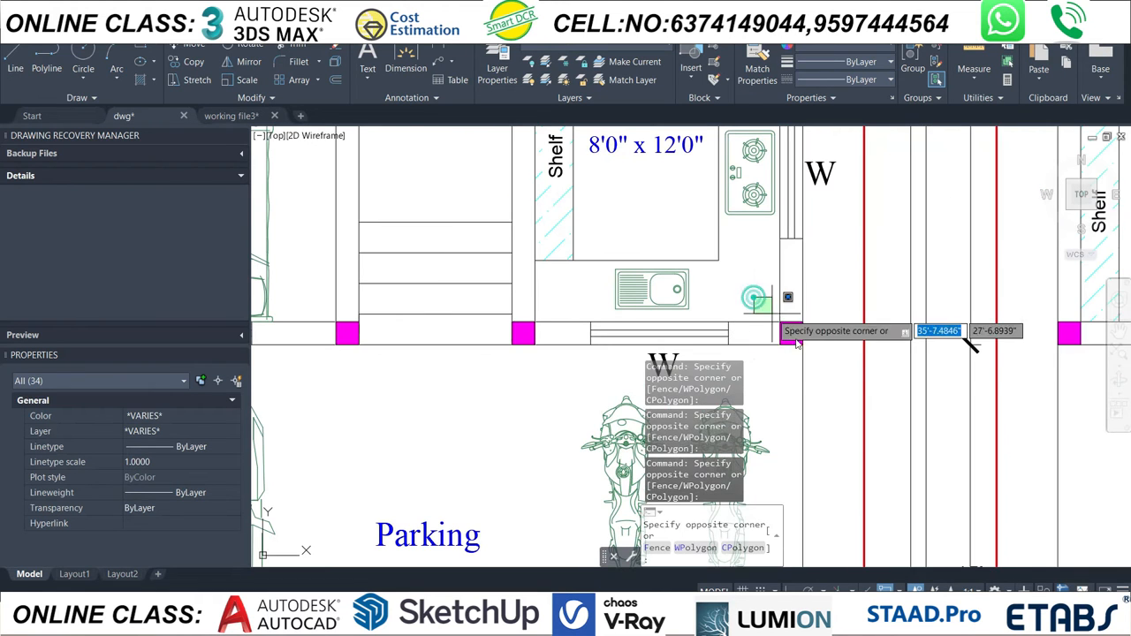
pyautogui.click(805, 360)
pyautogui.scroll(5, 521, 318)
pyautogui.click(479, 283)
pyautogui.click(586, 379)
# Add the two columns at the ends of the ground floor bedroom's parking-side wall to the selection
pyautogui.scroll(-5, 524, 309)
pyautogui.scroll(5, 521, 314)
pyautogui.click(506, 308)
pyautogui.click(604, 392)
pyautogui.scroll(-5, 503, 310)
pyautogui.scroll(5, 402, 334)
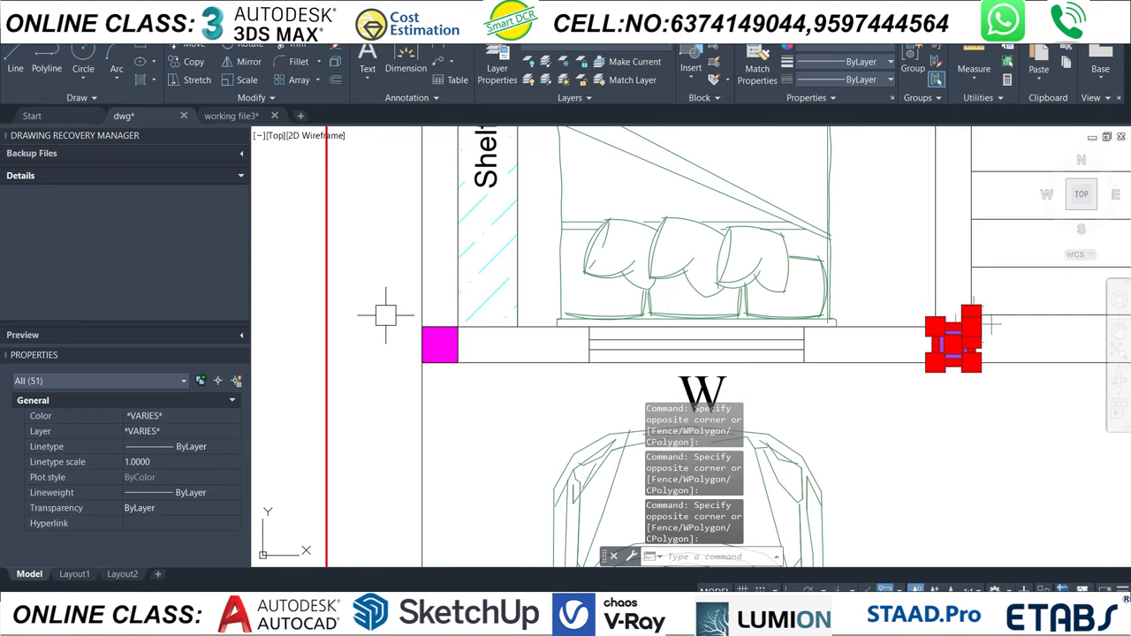
pyautogui.click(383, 316)
pyautogui.click(487, 372)
# Add the three columns along the front edge of the ground floor parking to the selection
pyautogui.scroll(-5, 487, 372)
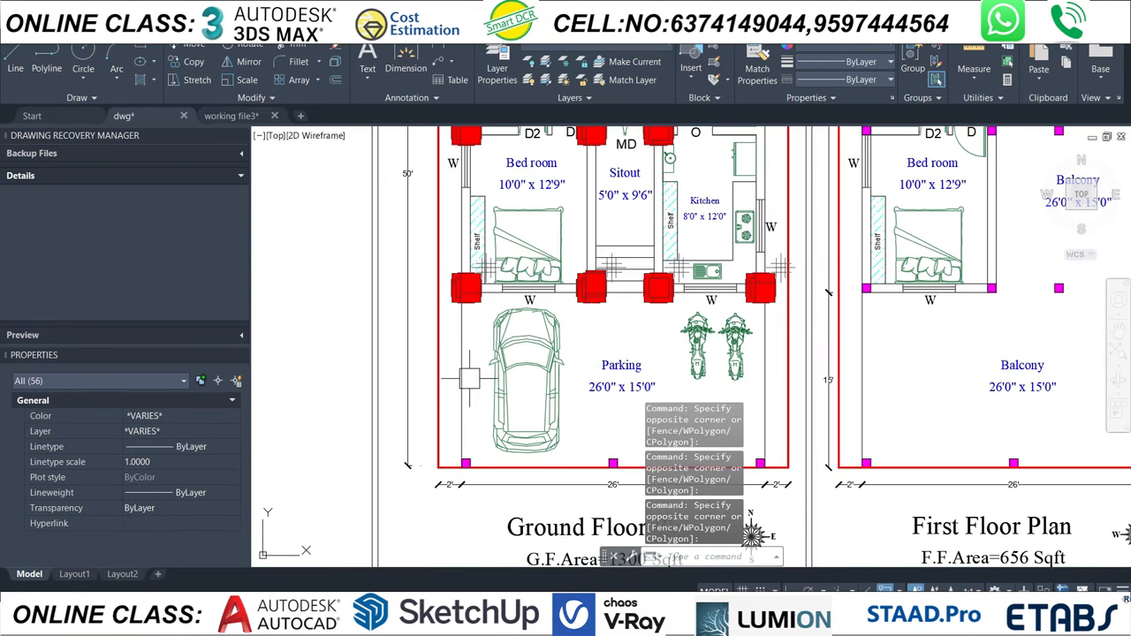
pyautogui.scroll(5, 441, 332)
pyautogui.click(499, 385)
pyautogui.click(435, 311)
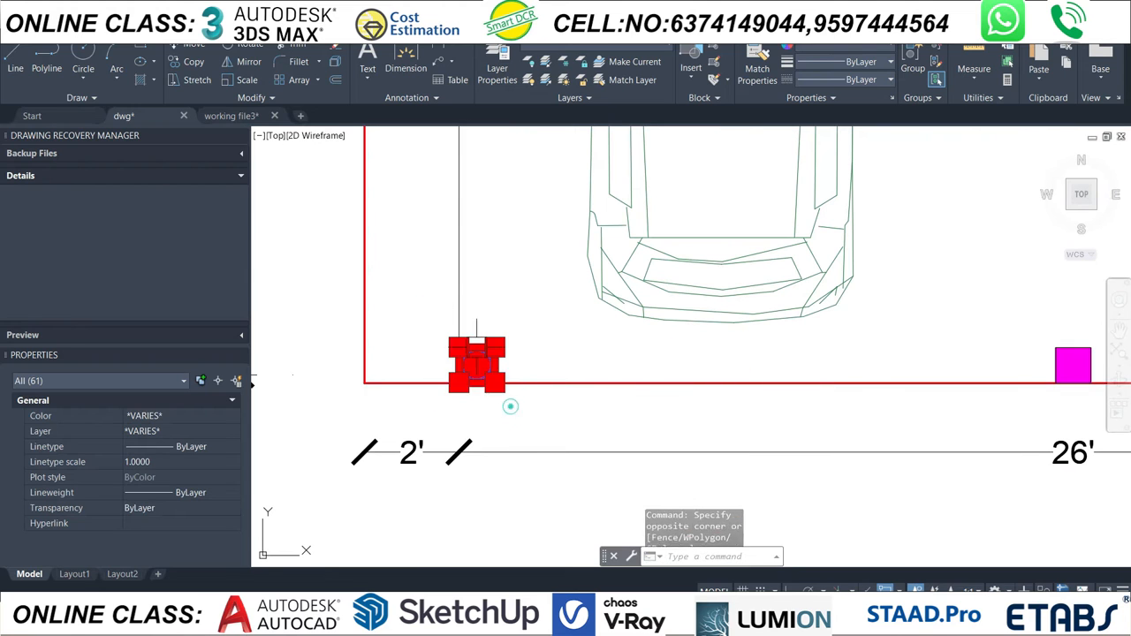
pyautogui.scroll(-5, 513, 265)
pyautogui.click(601, 292)
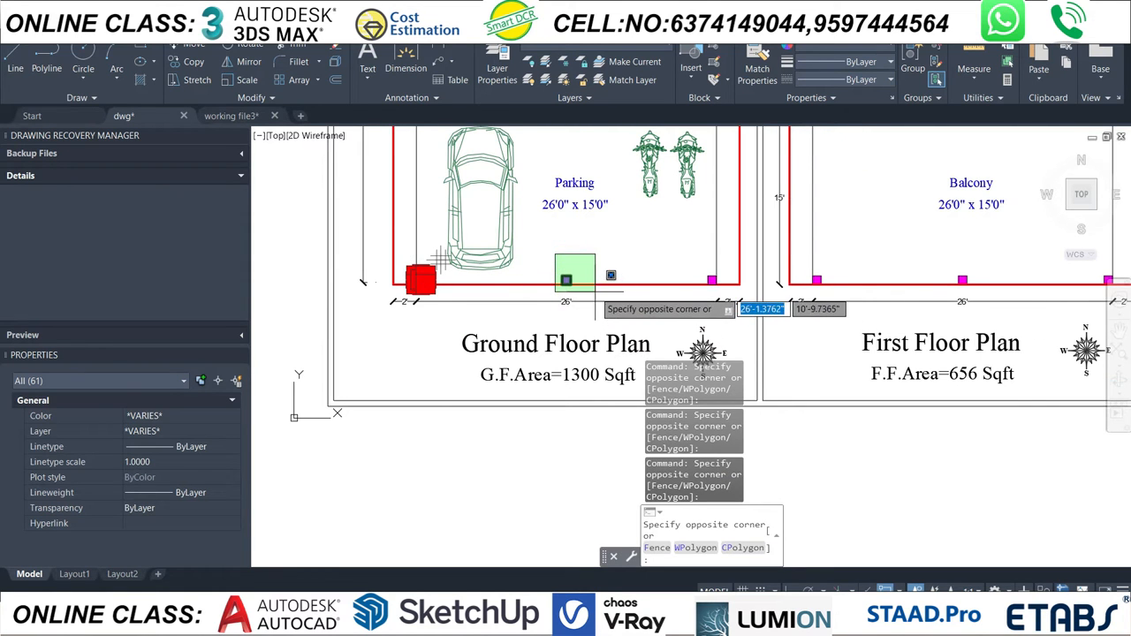
pyautogui.click(551, 242)
pyautogui.scroll(2, 676, 260)
pyautogui.click(685, 248)
pyautogui.click(746, 303)
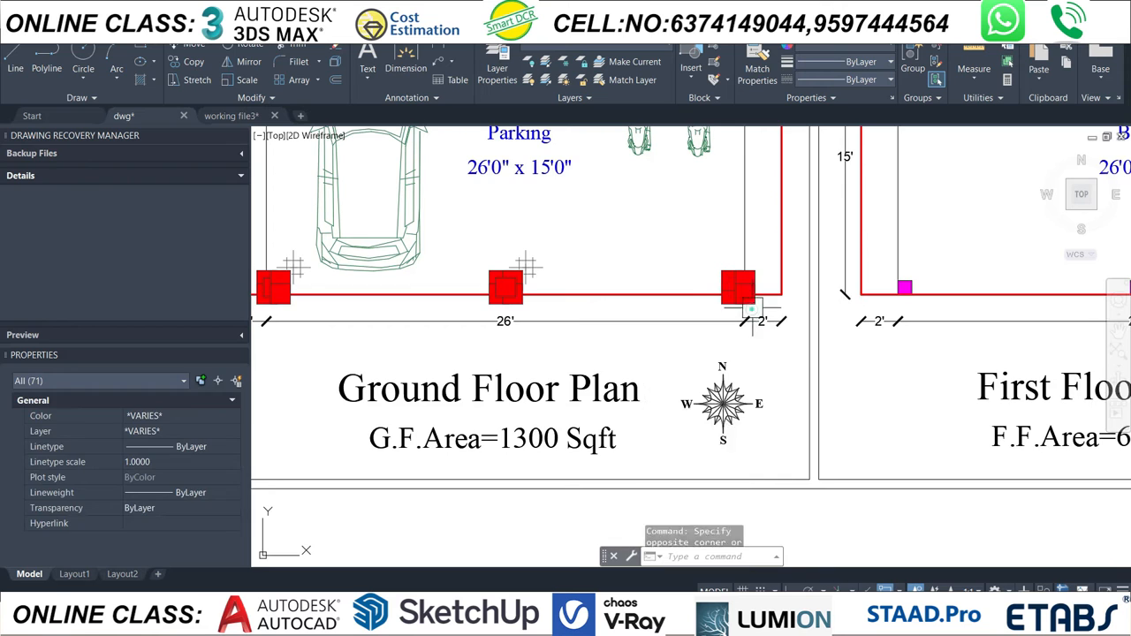
# Copy the selected columns into the empty space east of the plans, using the parking's front right column as base point
pyautogui.scroll(-5, 651, 260)
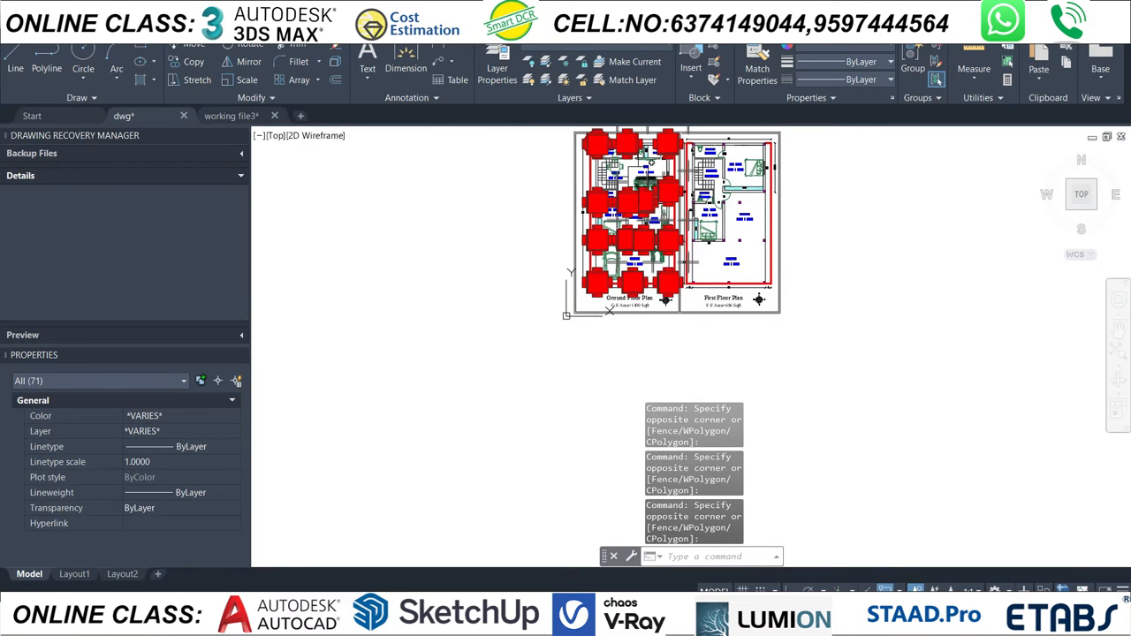
pyautogui.rightClick(651, 174)
pyautogui.click(694, 298)
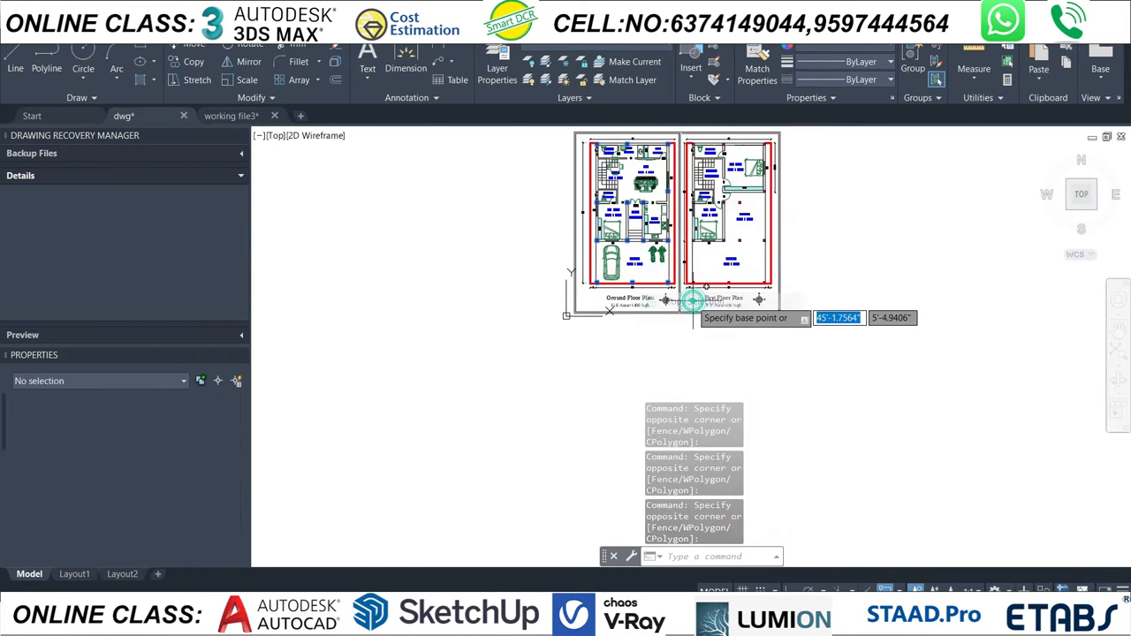
pyautogui.scroll(8, 693, 301)
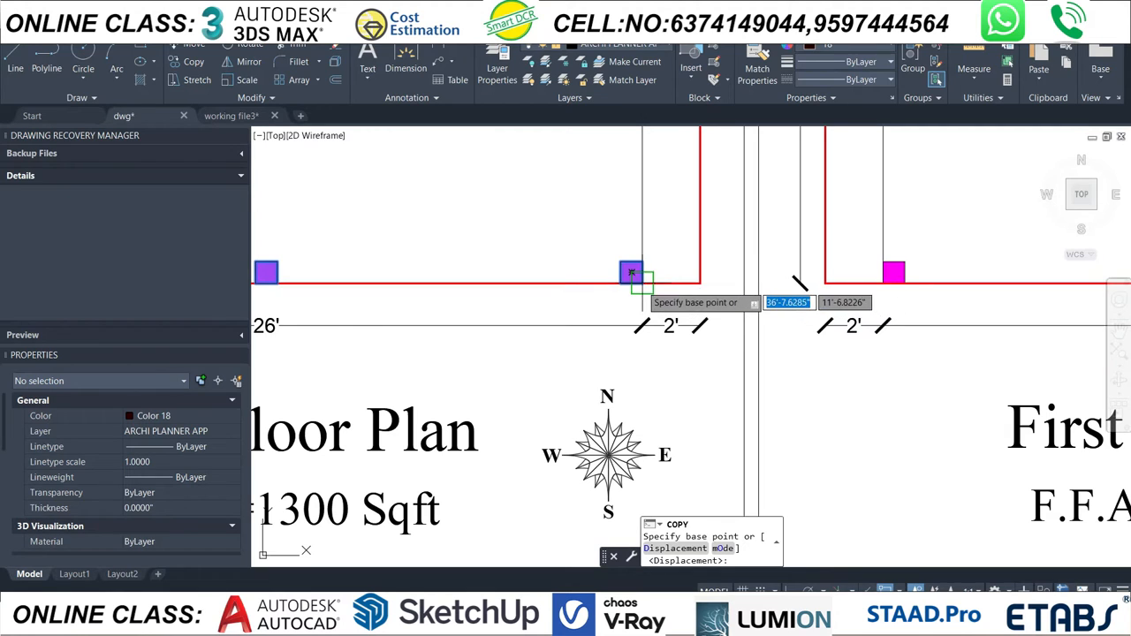
pyautogui.click(630, 273)
pyautogui.scroll(-6, 631, 273)
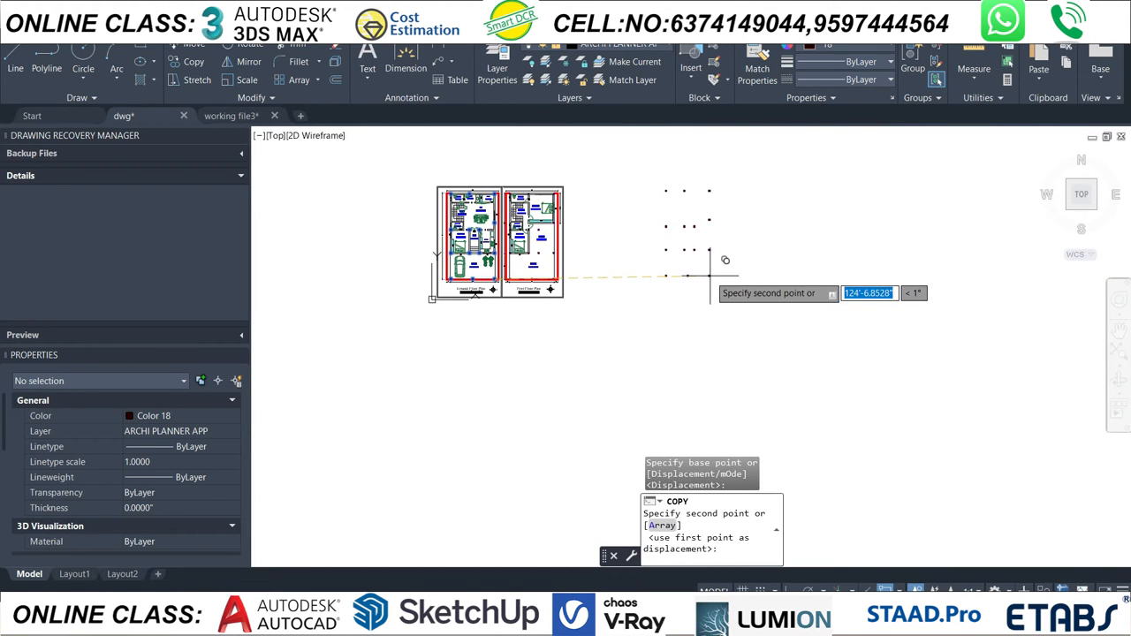
pyautogui.rightClick(757, 244)
pyautogui.click(762, 266)
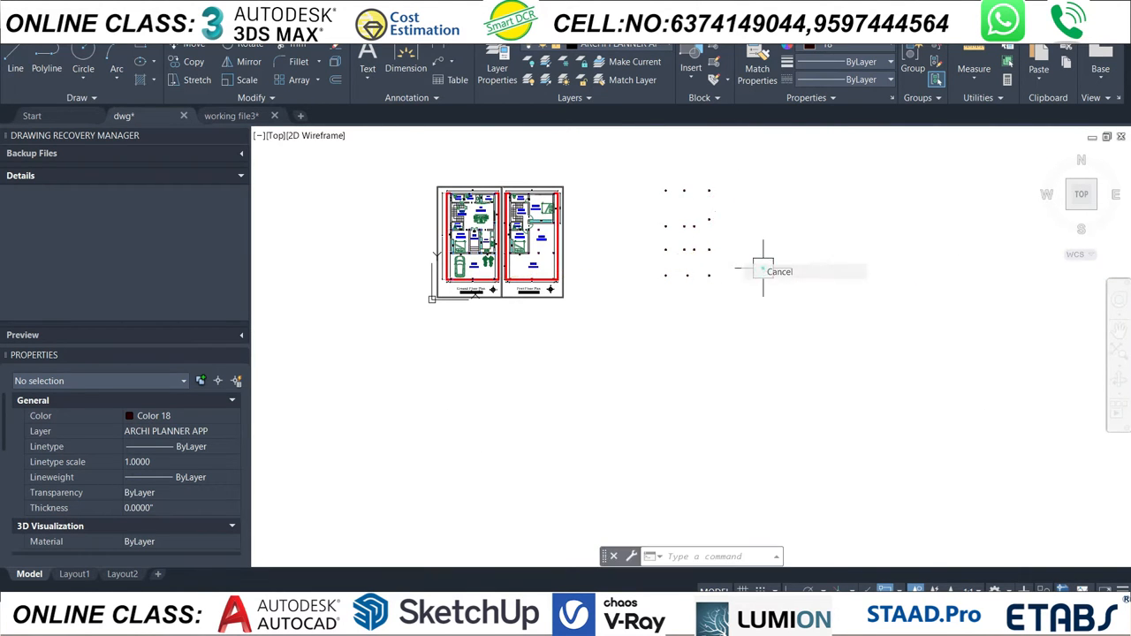
# Draw a vertical line along the copied layout's westernmost columns, from the northernmost column to the southernmost one
pyautogui.scroll(4, 733, 201)
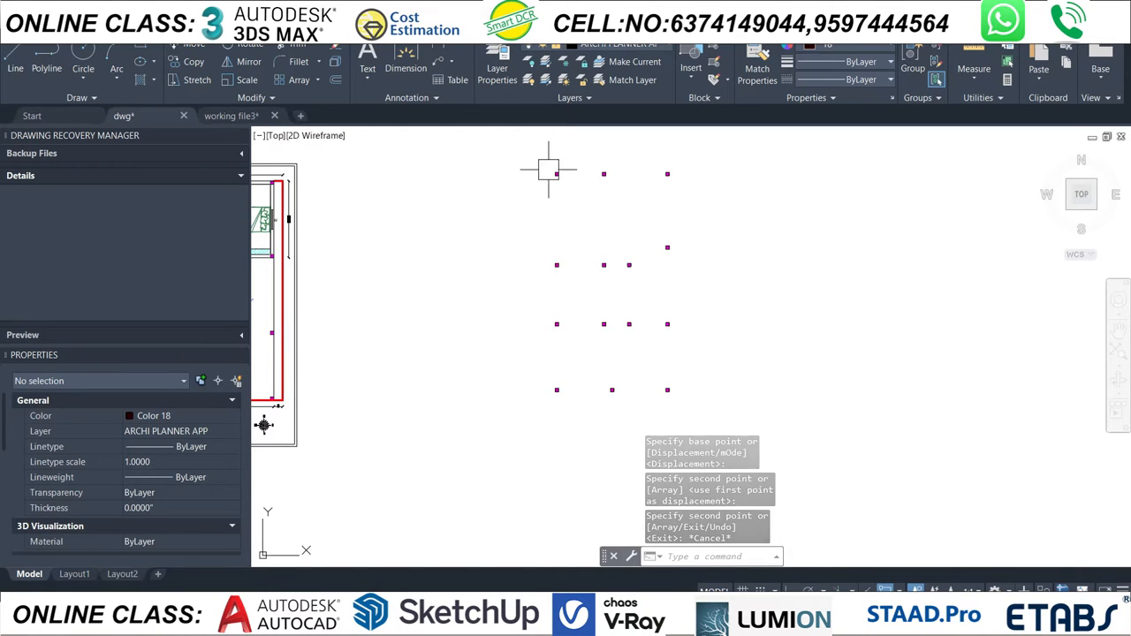
pyautogui.scroll(2, 687, 185)
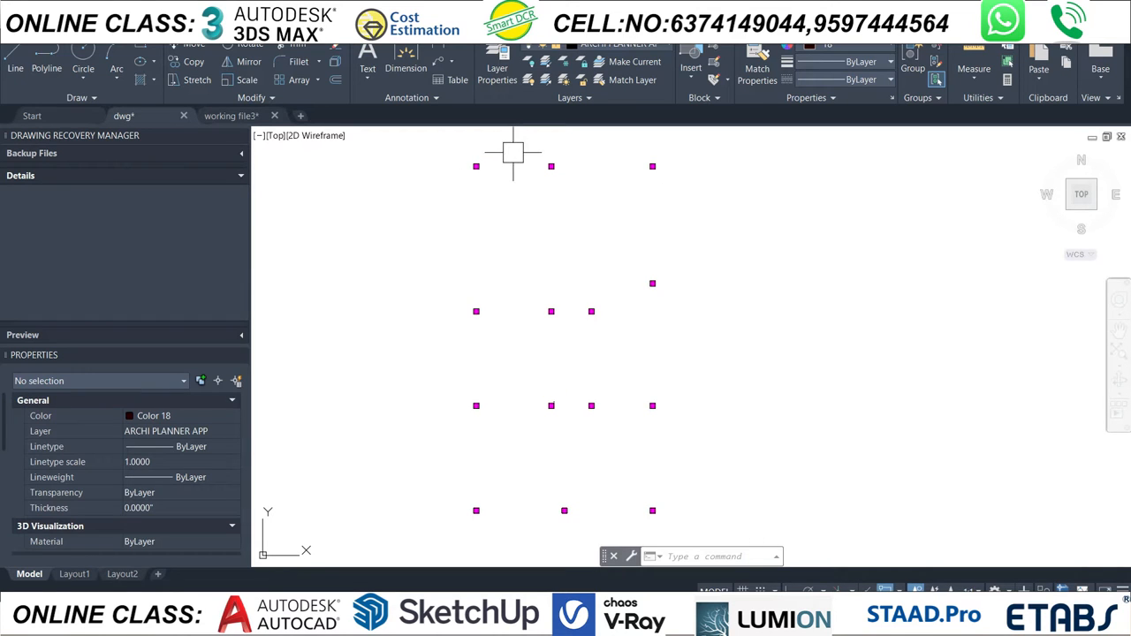
pyautogui.click(15, 68)
pyautogui.scroll(4, 467, 156)
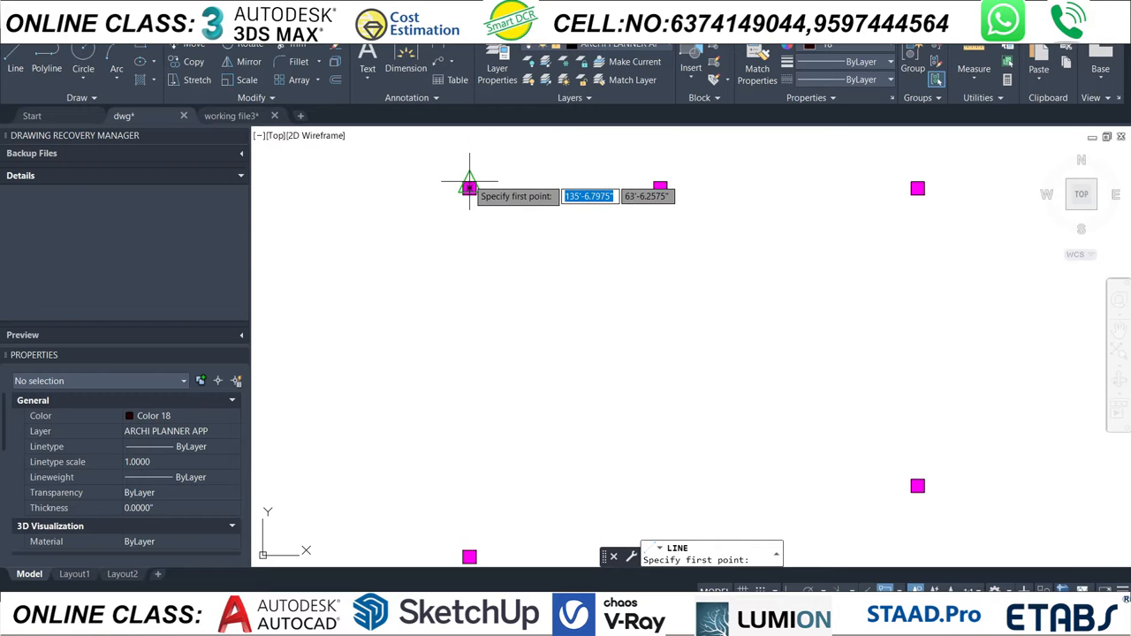
pyautogui.click(469, 185)
pyautogui.scroll(-5, 477, 185)
pyautogui.scroll(6, 446, 358)
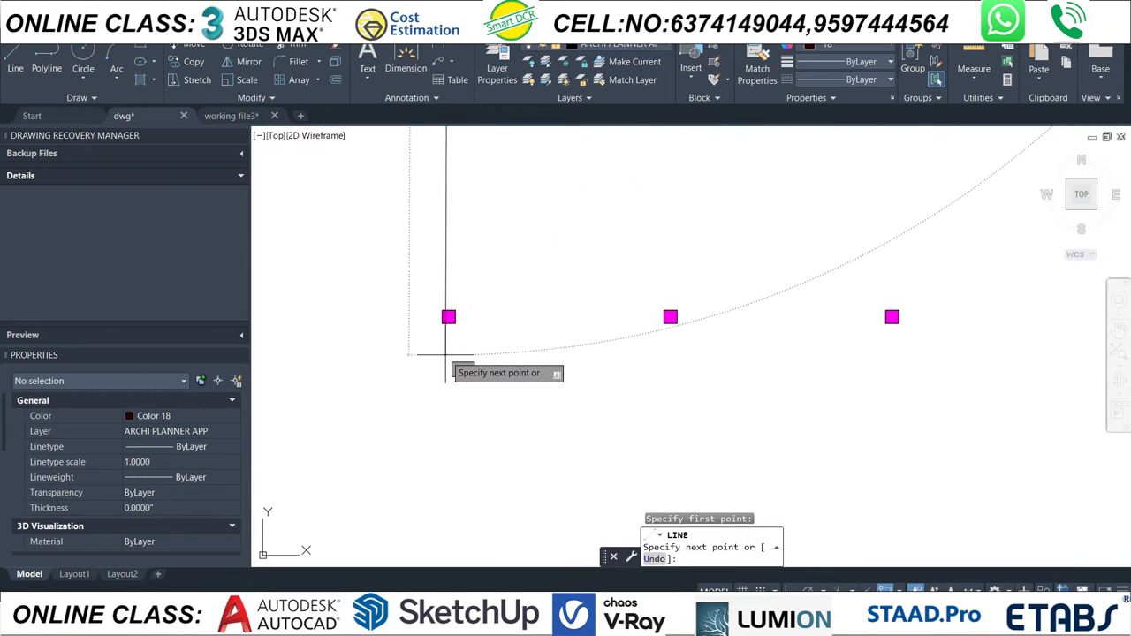
pyautogui.click(448, 316)
pyautogui.rightClick(509, 220)
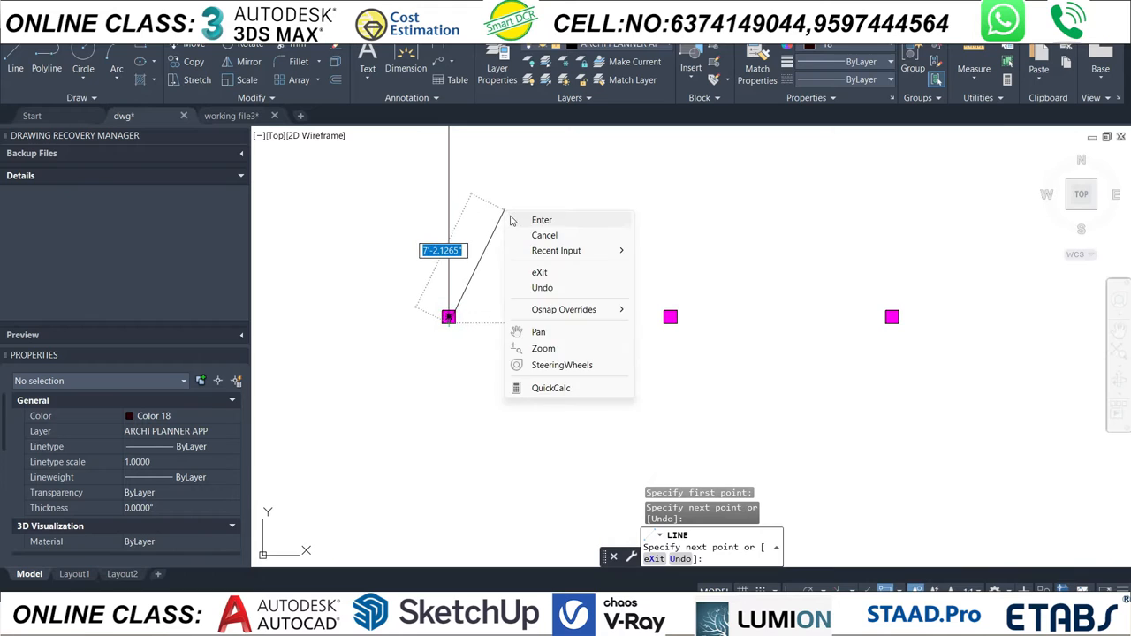
pyautogui.click(510, 220)
# Draw a 5' line straight up from the copied layout's northwest column, extending the vertical line beyond it
pyautogui.scroll(-5, 518, 234)
pyautogui.scroll(2, 518, 226)
pyautogui.scroll(5, 520, 216)
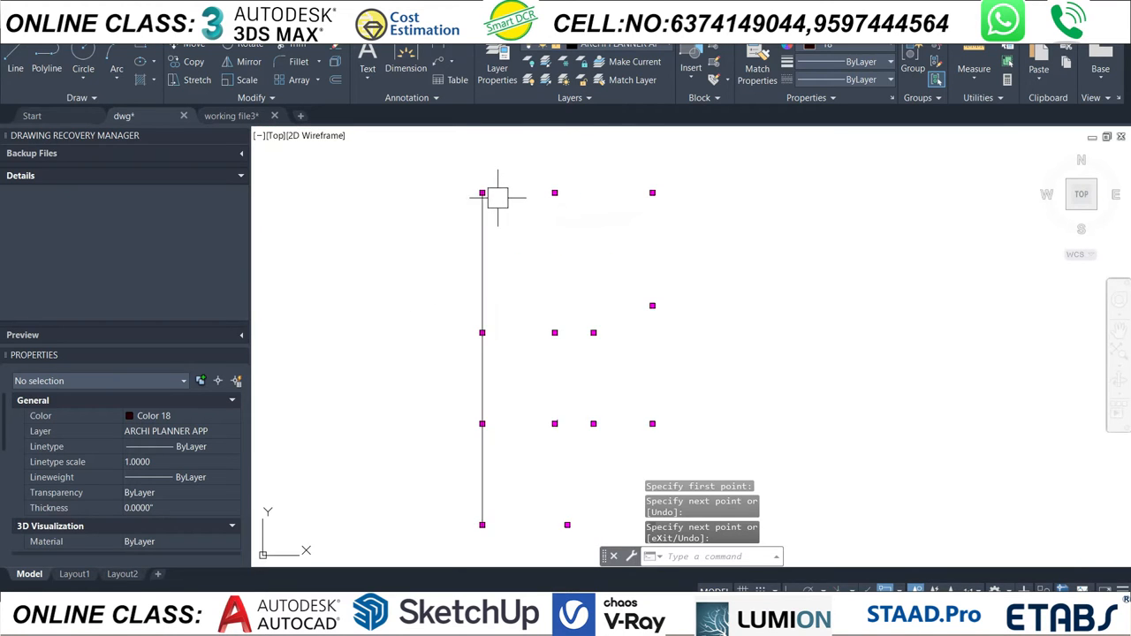
pyautogui.click(16, 69)
pyautogui.scroll(5, 416, 157)
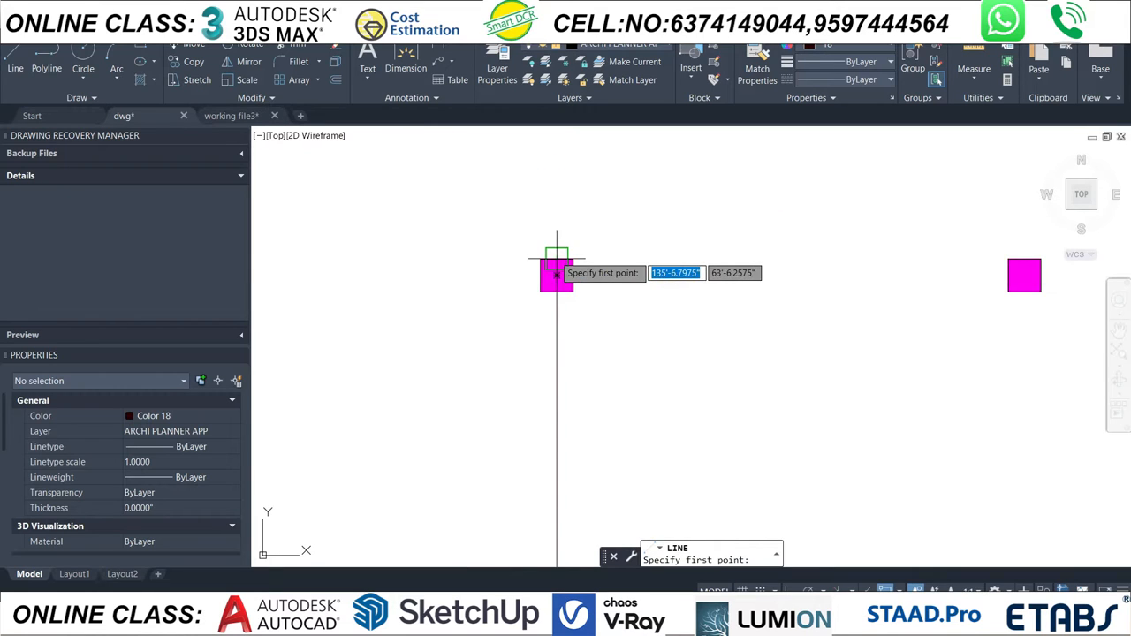
pyautogui.click(557, 274)
pyautogui.write('5')
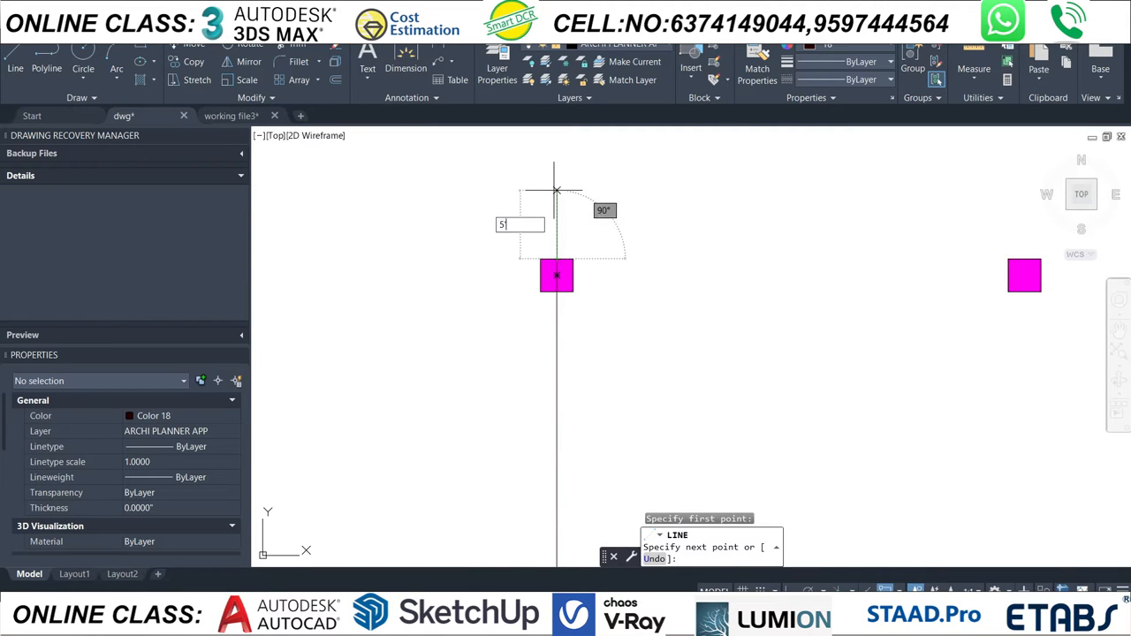
pyautogui.press('Return')
pyautogui.rightClick(574, 201)
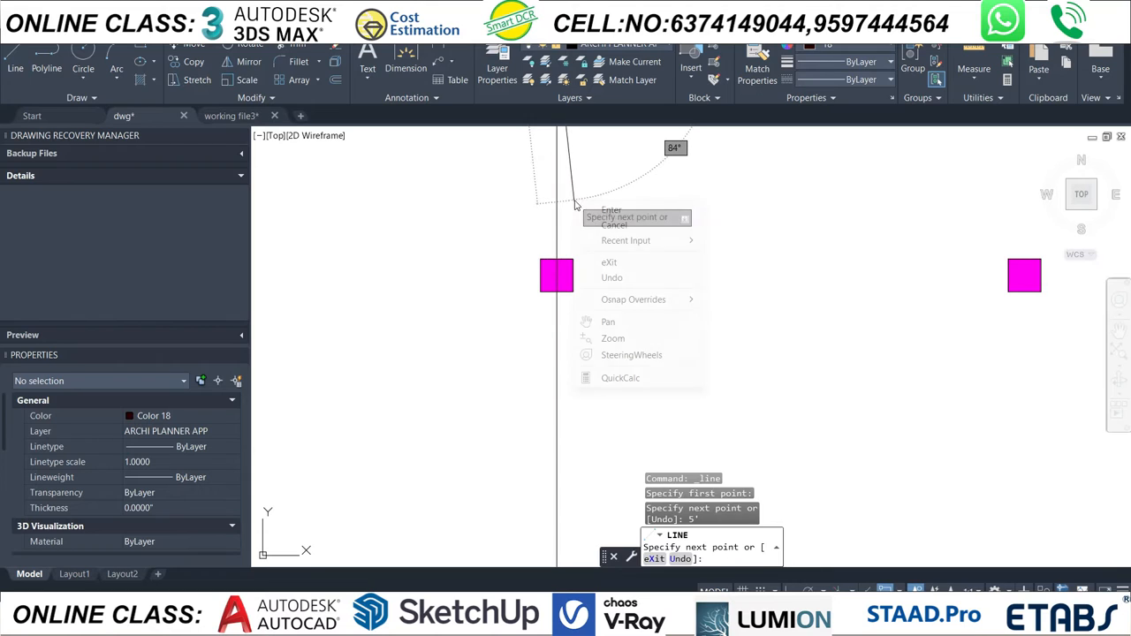
# Copy the 5' extension line from its upper end down to the layout's southwest column so it extends below that column
pyautogui.click(613, 225)
pyautogui.click(557, 208)
pyautogui.rightClick(648, 243)
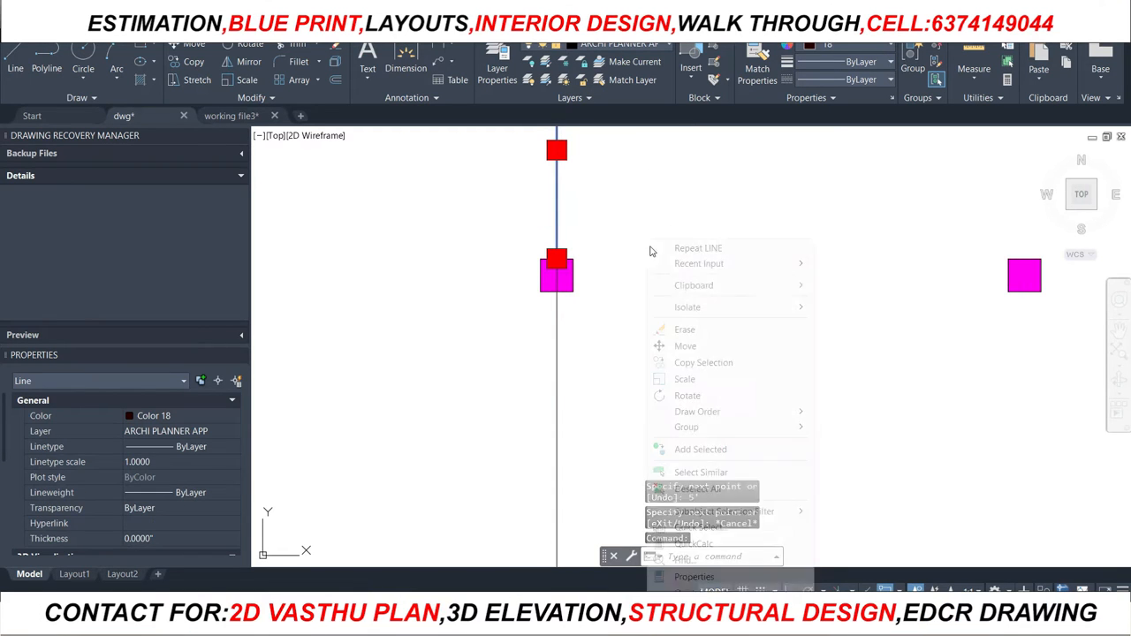
pyautogui.click(703, 362)
pyautogui.scroll(-5, 672, 283)
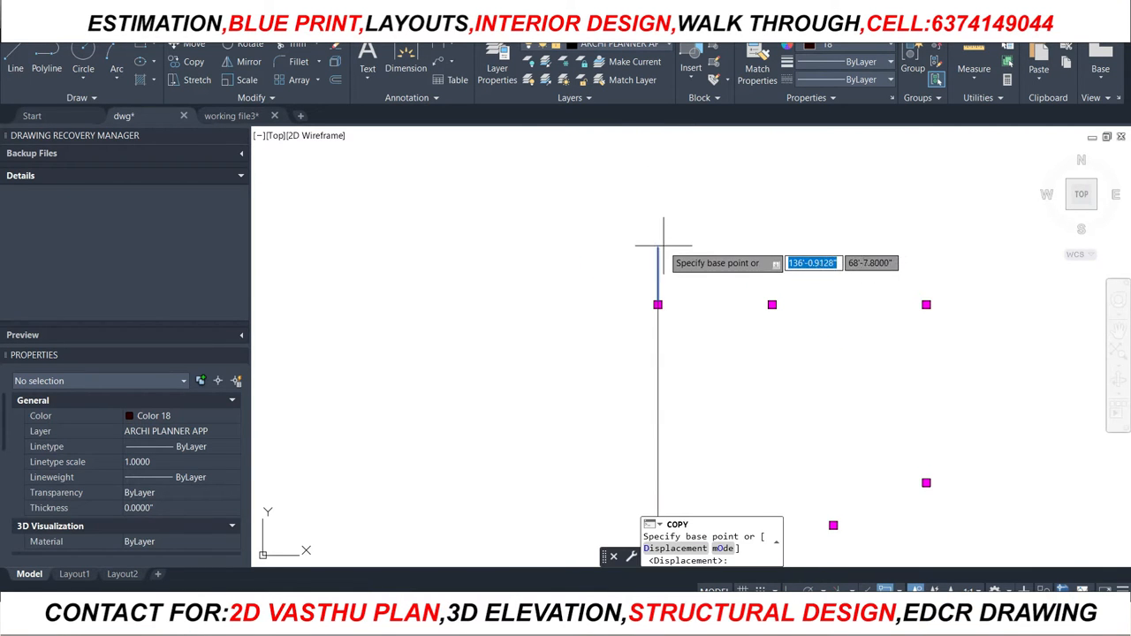
pyautogui.click(658, 247)
pyautogui.scroll(-6, 686, 239)
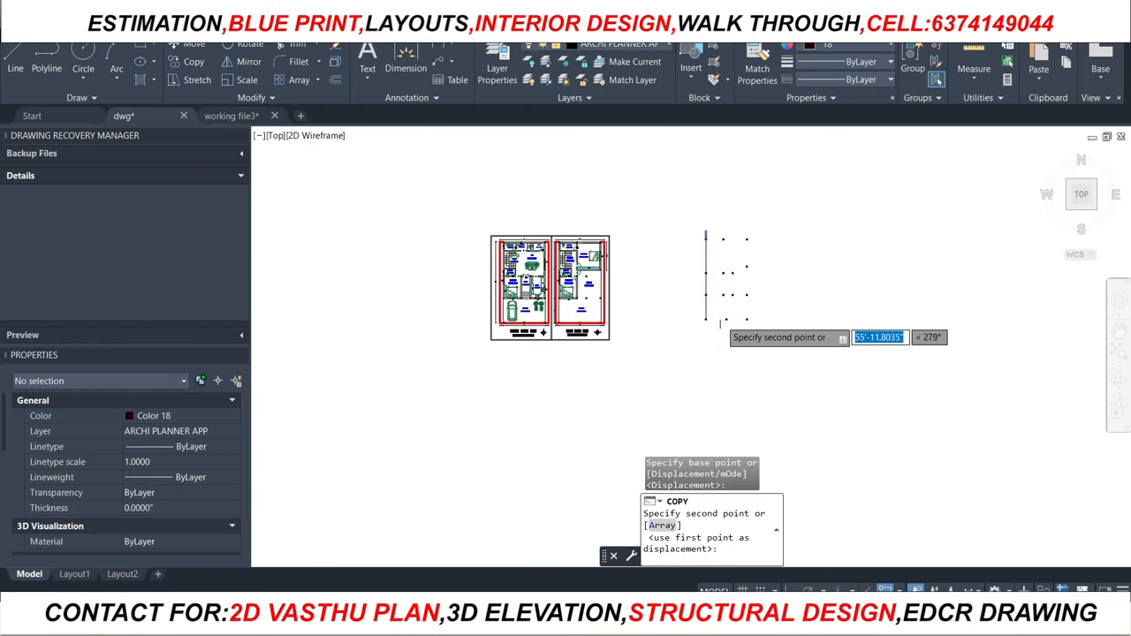
pyautogui.scroll(10, 704, 253)
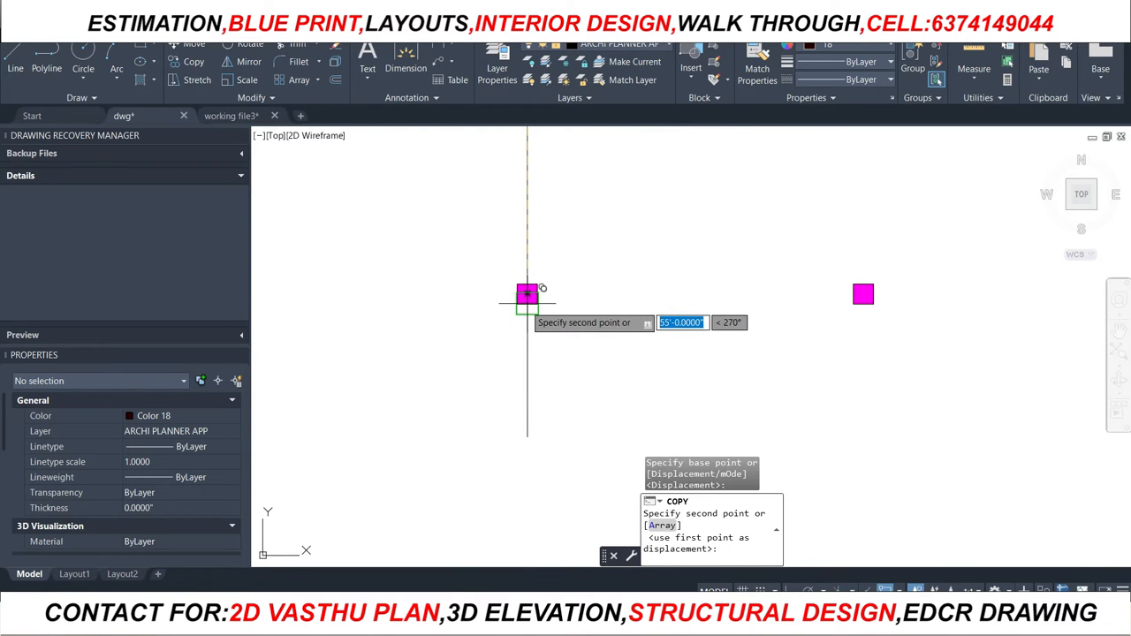
pyautogui.click(527, 298)
pyautogui.rightClick(619, 240)
pyautogui.click(659, 260)
pyautogui.scroll(-5, 576, 315)
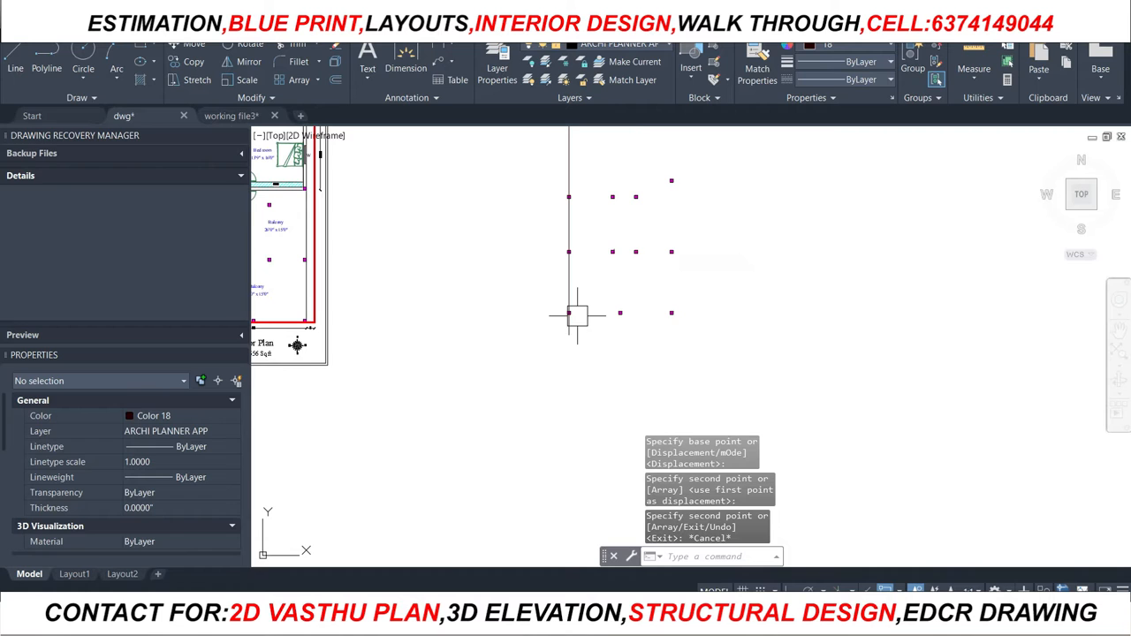
# Draw one continuous vertical line through the westernmost columns, from the upper extension's top end to the lower extension's bottom end
pyautogui.click(9, 62)
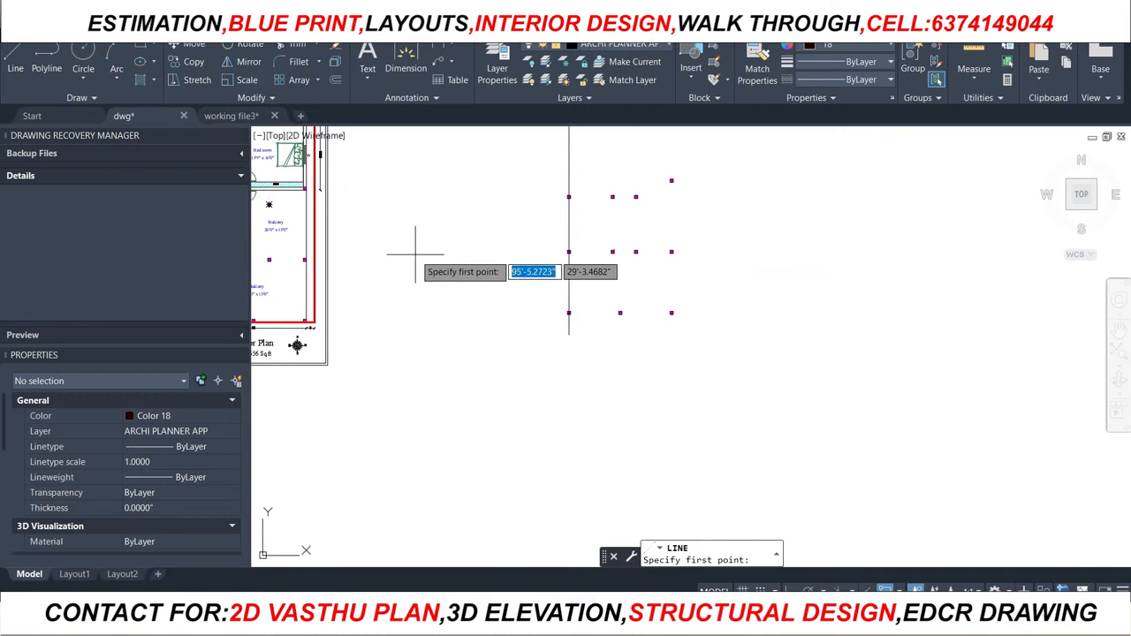
pyautogui.scroll(-2, 404, 253)
pyautogui.scroll(2, 494, 157)
pyautogui.click(522, 145)
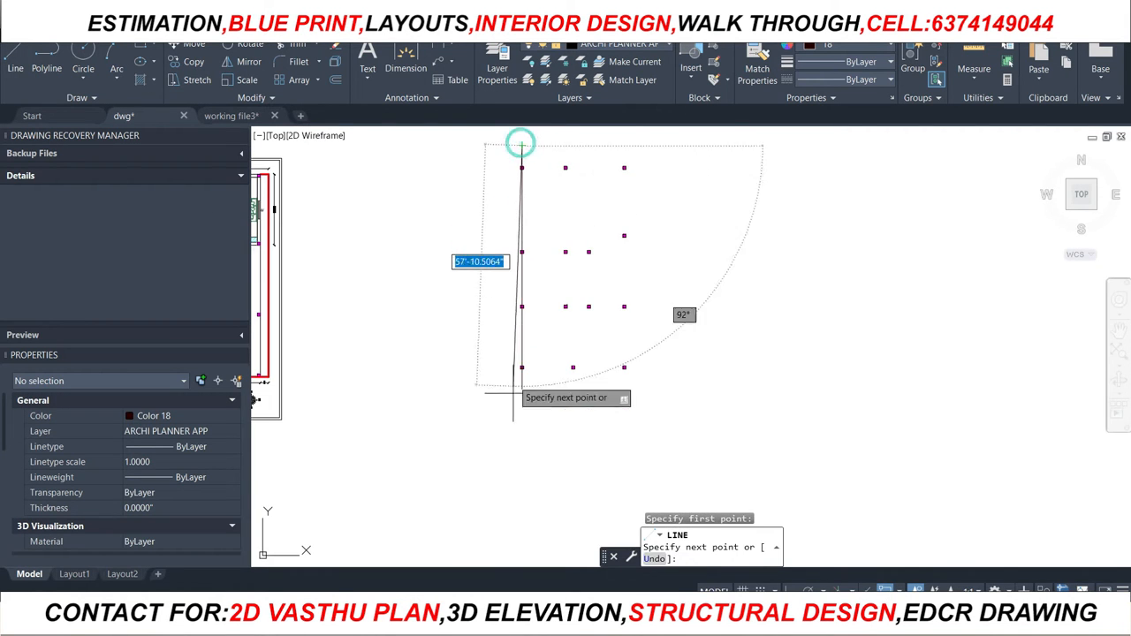
pyautogui.click(521, 389)
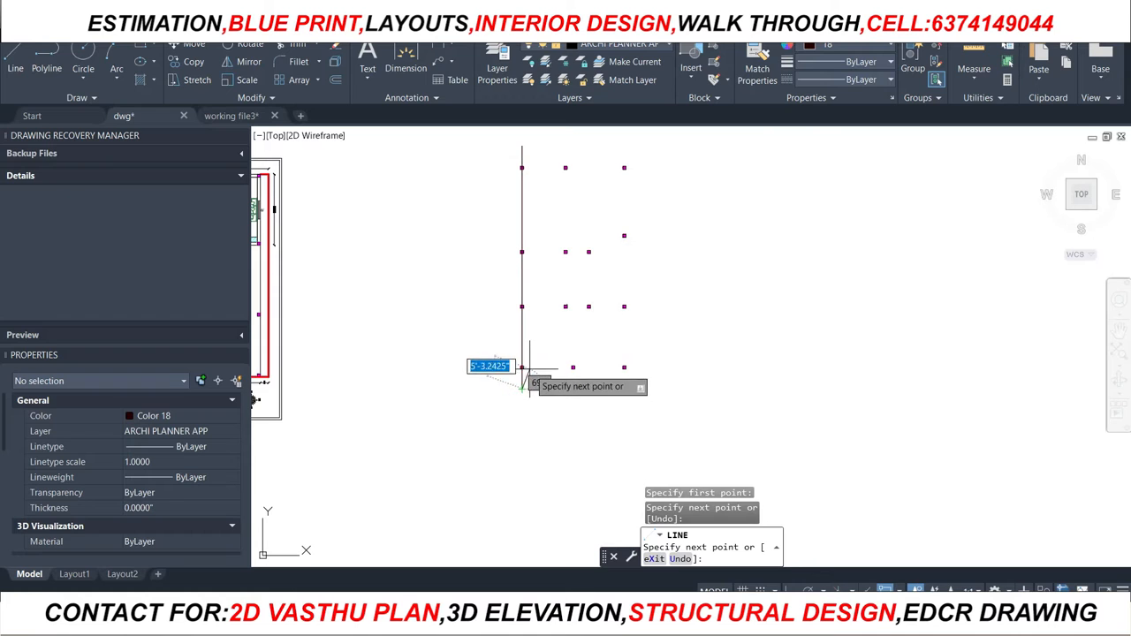
pyautogui.press('Escape')
# Copy the extended vertical line from the northwest column to the other two columns of the north row
pyautogui.click(521, 209)
pyautogui.rightClick(553, 196)
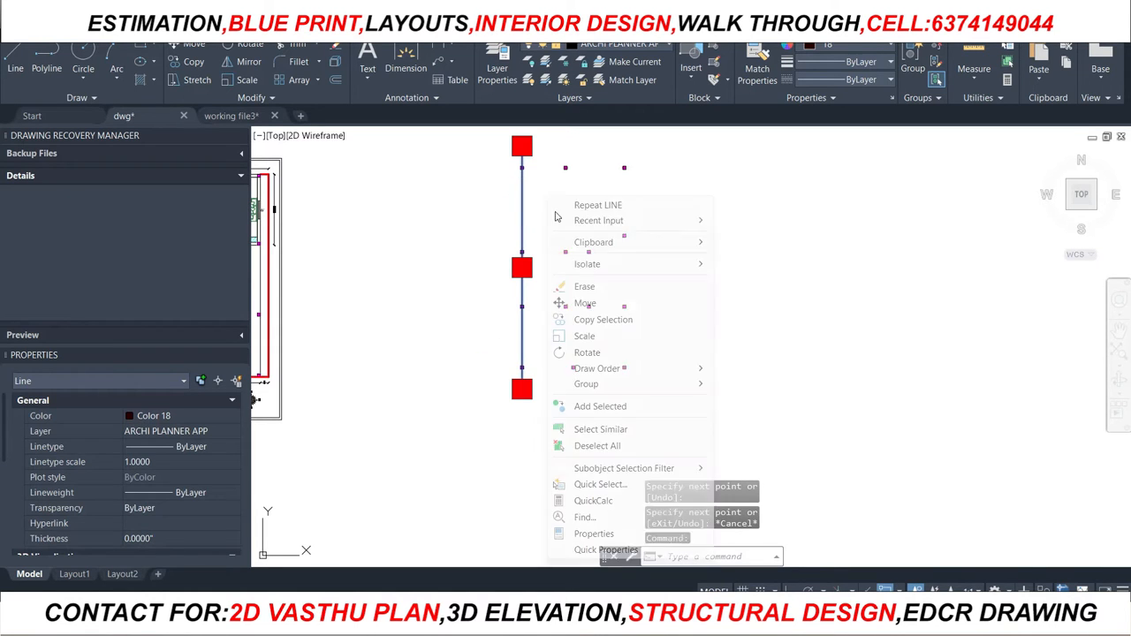
pyautogui.click(601, 316)
pyautogui.scroll(6, 526, 150)
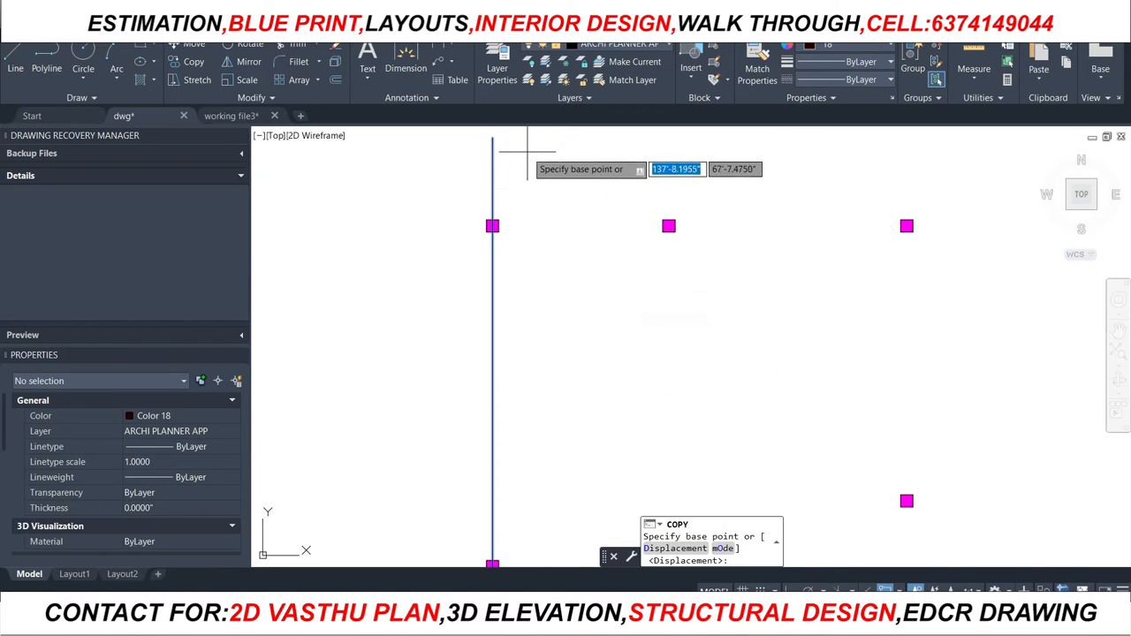
pyautogui.click(494, 224)
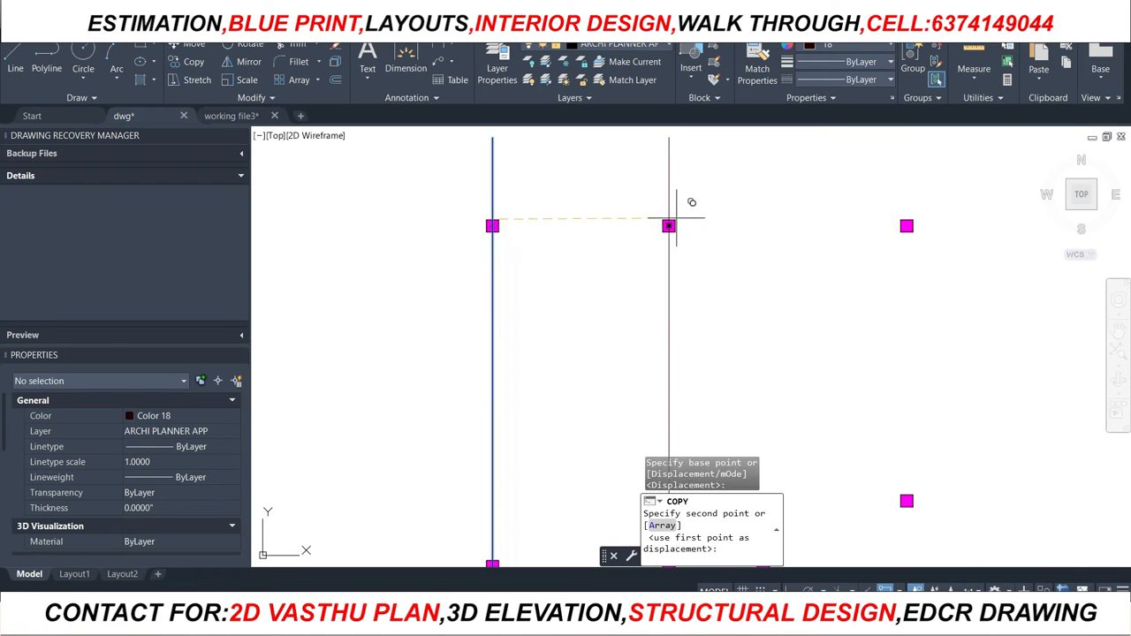
pyautogui.click(670, 224)
pyautogui.scroll(-6, 610, 196)
pyautogui.scroll(3, 653, 186)
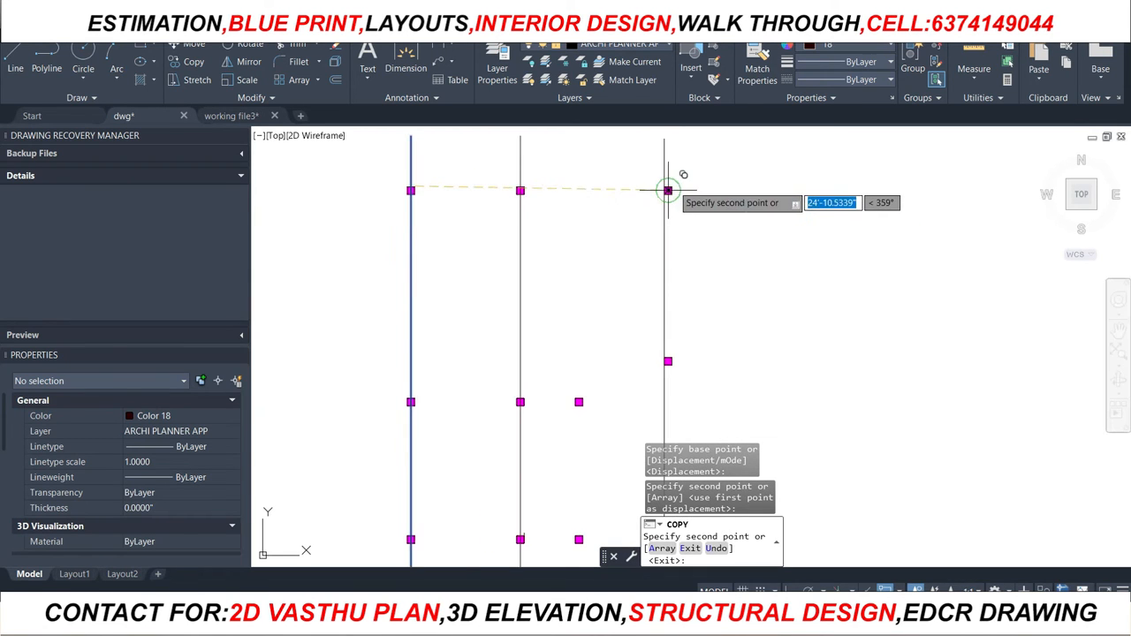
pyautogui.scroll(4, 666, 191)
pyautogui.click(667, 190)
pyautogui.scroll(-5, 667, 190)
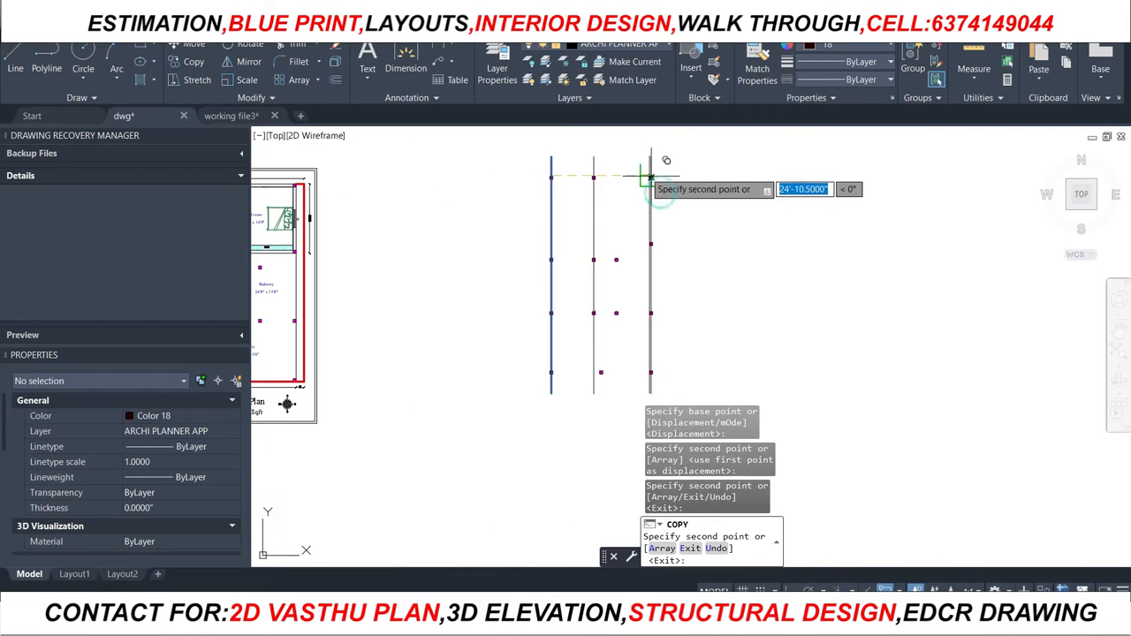
pyautogui.press('Escape')
# Copy the second vertical line eastward onto the third column of the middle rows
pyautogui.scroll(2, 593, 246)
pyautogui.click(592, 240)
pyautogui.rightClick(622, 214)
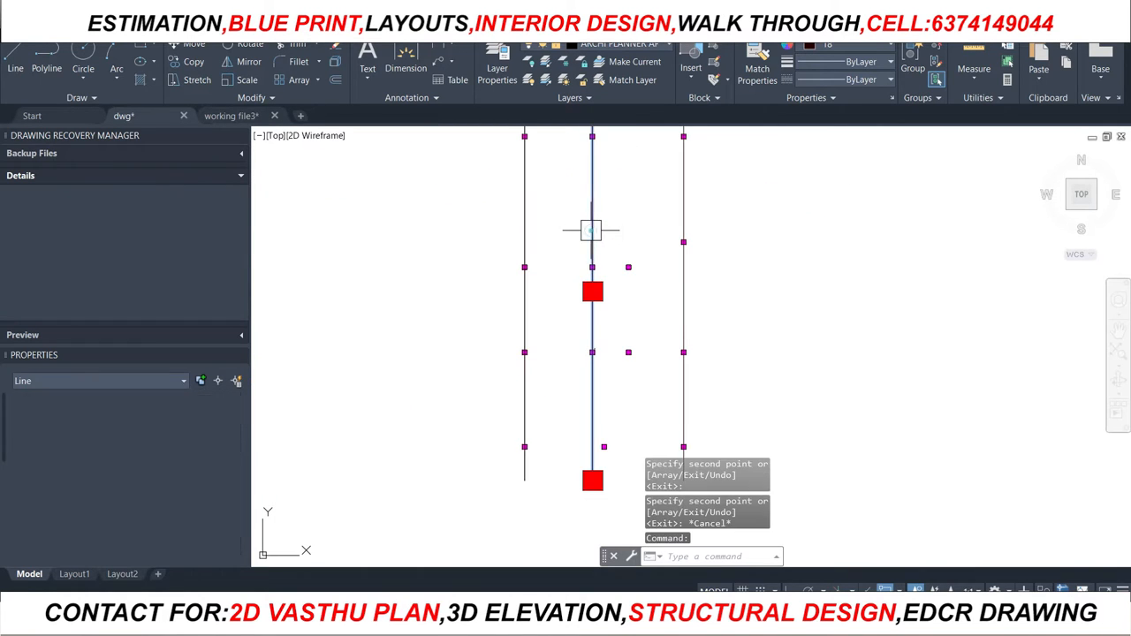
pyautogui.click(673, 334)
pyautogui.scroll(4, 623, 265)
pyautogui.click(547, 256)
pyautogui.click(639, 257)
pyautogui.press('Escape')
# Draw a 5' horizontal line eastward from the layout's northeast column
pyautogui.scroll(-2, 654, 236)
pyautogui.scroll(-2, 654, 236)
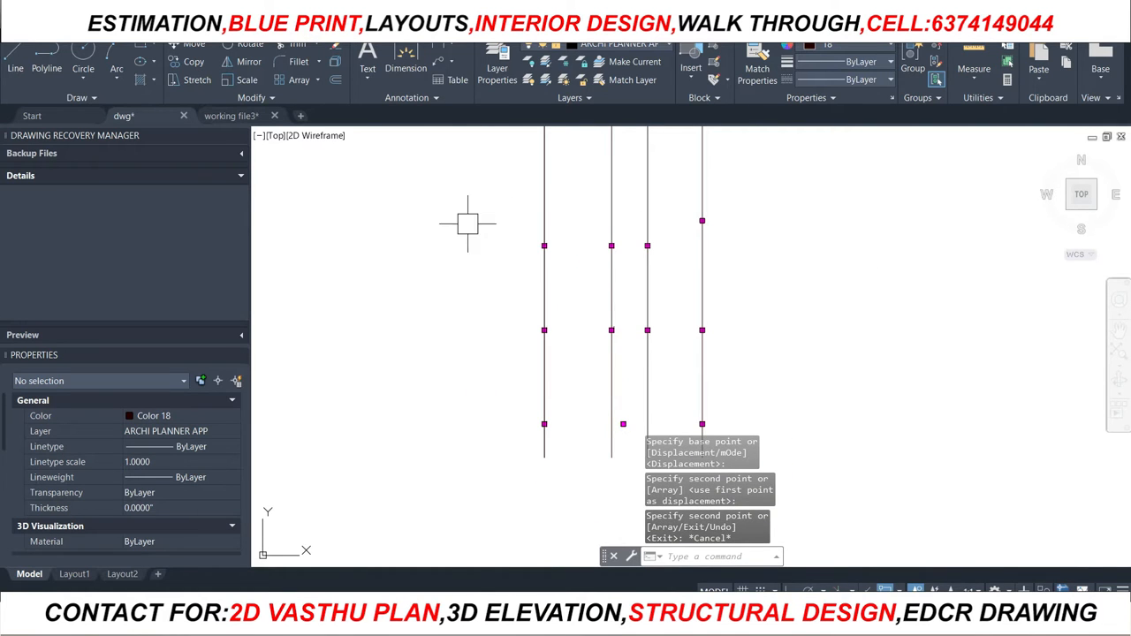
pyautogui.scroll(-2, 587, 296)
pyautogui.scroll(2, 584, 210)
pyautogui.scroll(2, 601, 170)
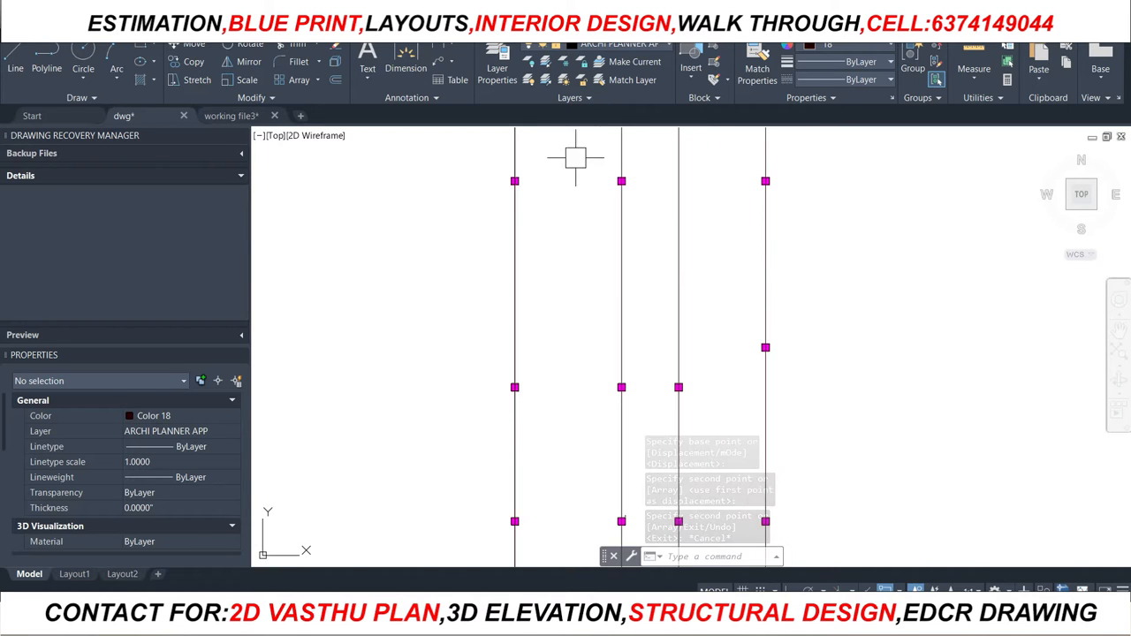
pyautogui.click(15, 68)
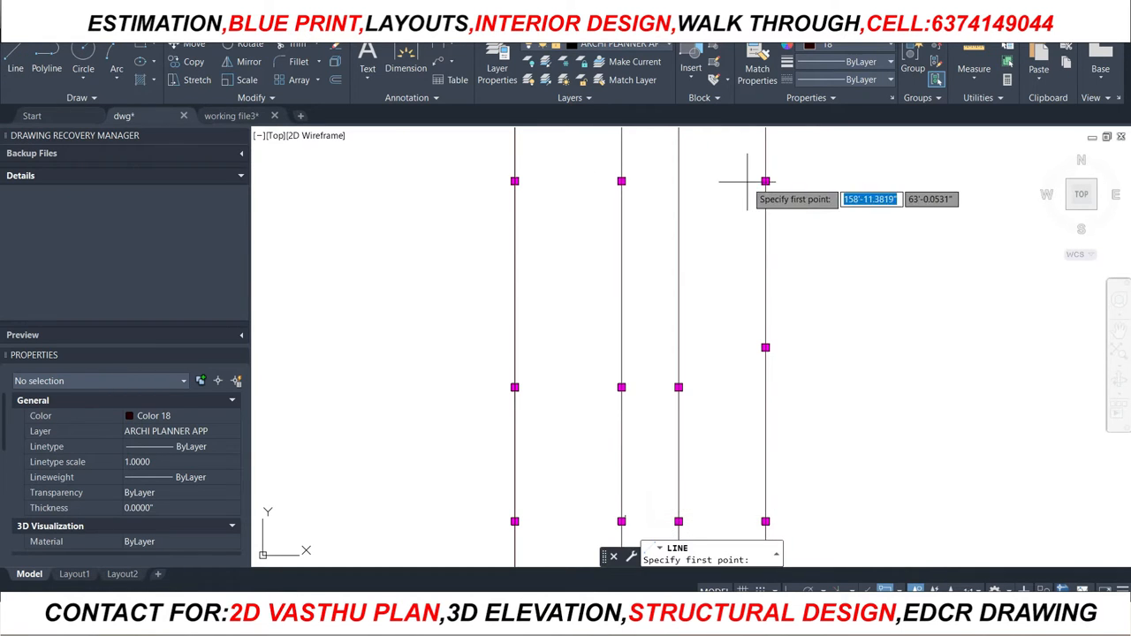
pyautogui.scroll(2, 757, 185)
pyautogui.click(742, 179)
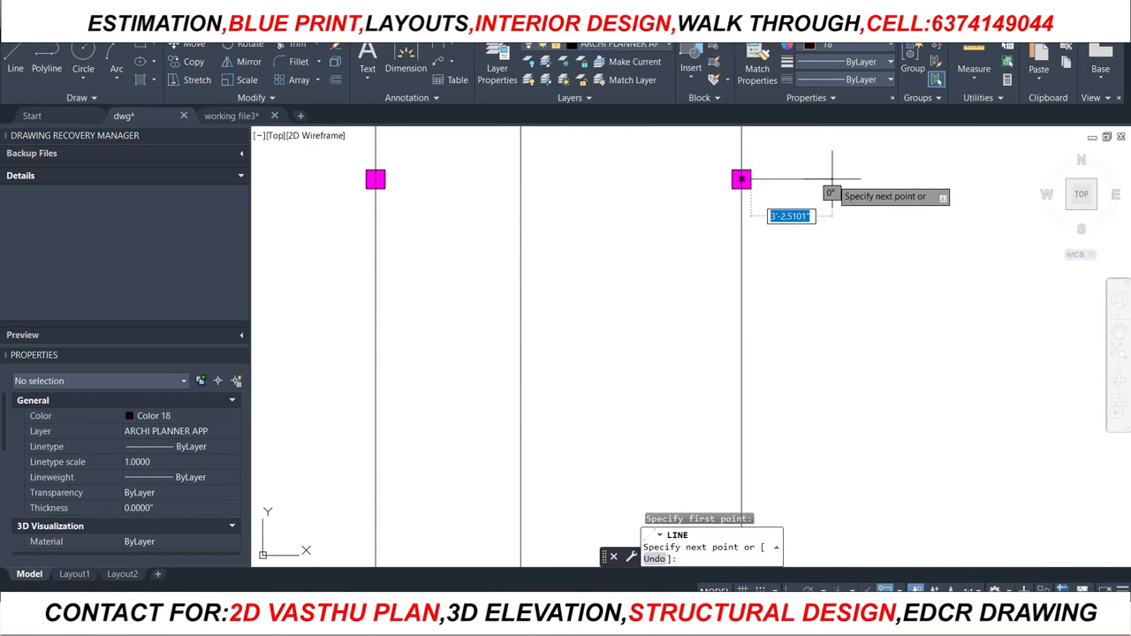
pyautogui.press('Return')
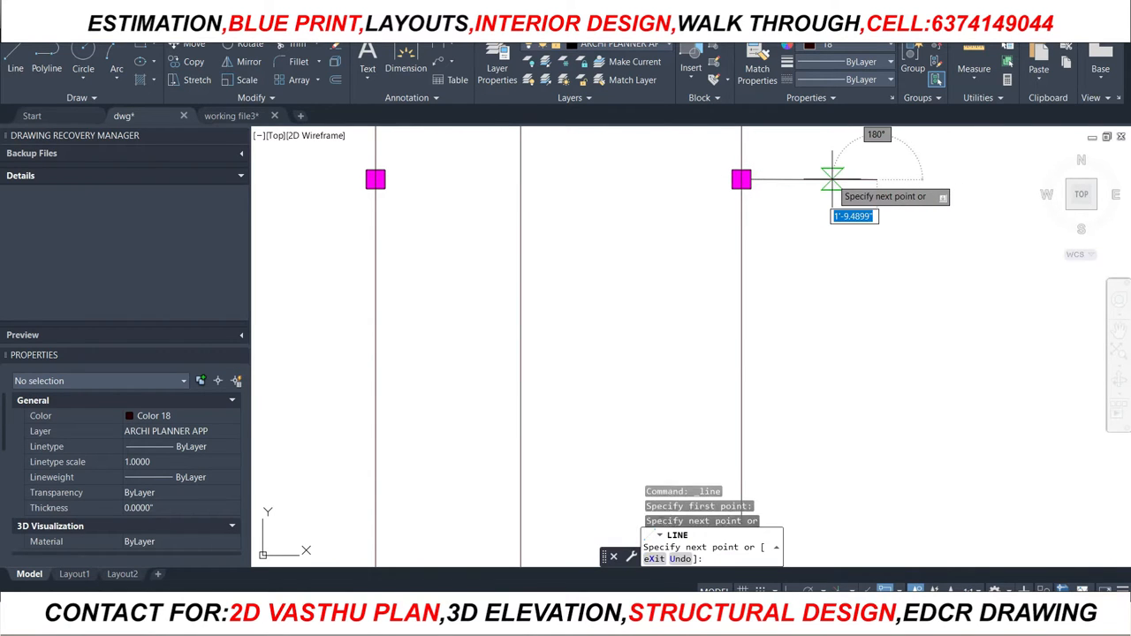
pyautogui.press('Escape')
pyautogui.scroll(-2, 840, 198)
# With Ortho on, draw a 5' line west from the northwest column and continue it back east to the end of the east extension
pyautogui.click(15, 68)
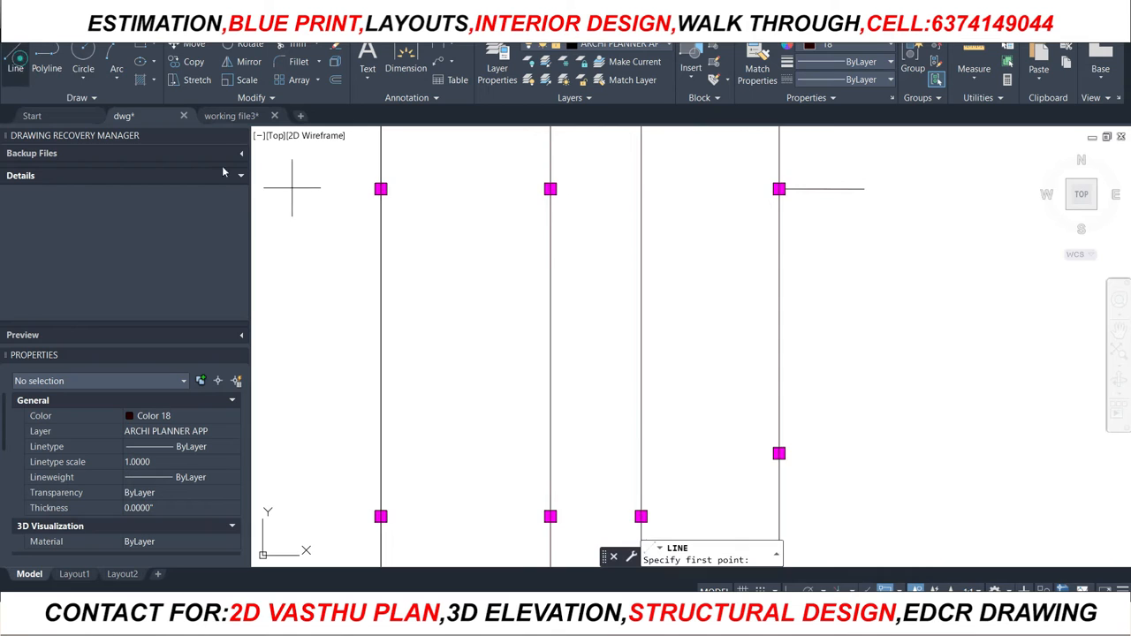
pyautogui.scroll(2, 380, 193)
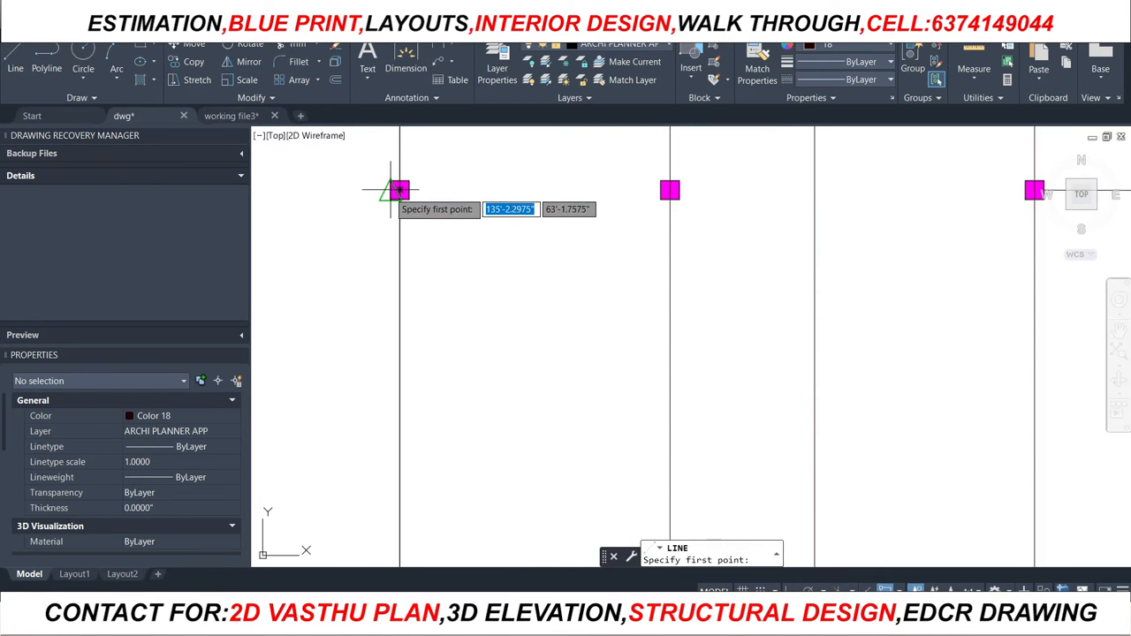
pyautogui.click(391, 189)
pyautogui.moveTo(795, 590)
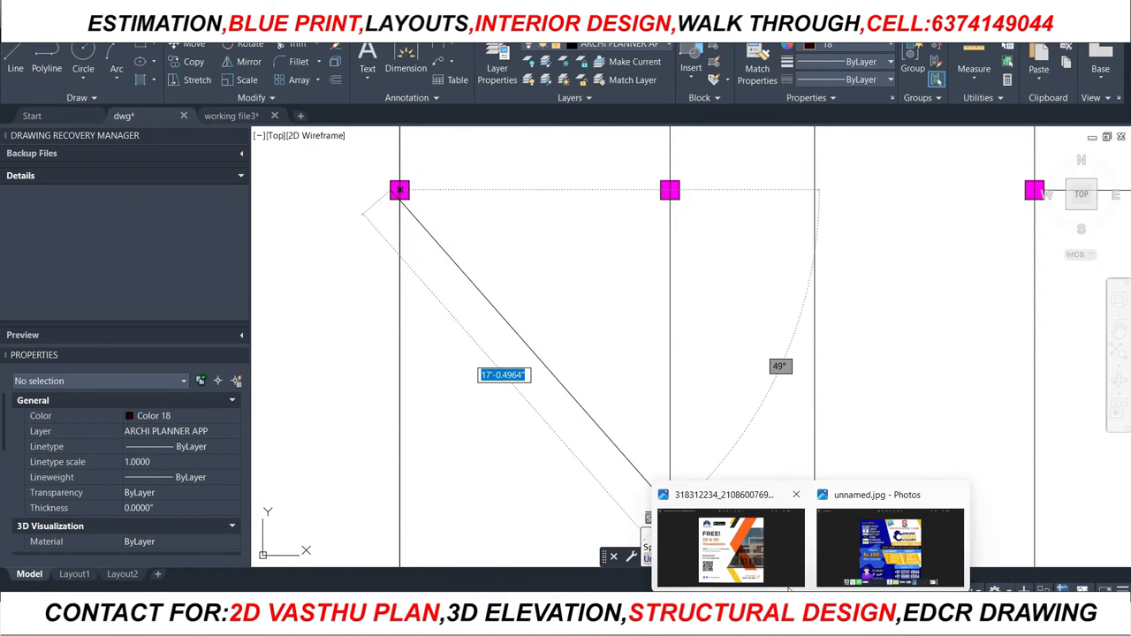
pyautogui.press('F8')
pyautogui.write('5')
pyautogui.press('Return')
pyautogui.scroll(-2, 415, 247)
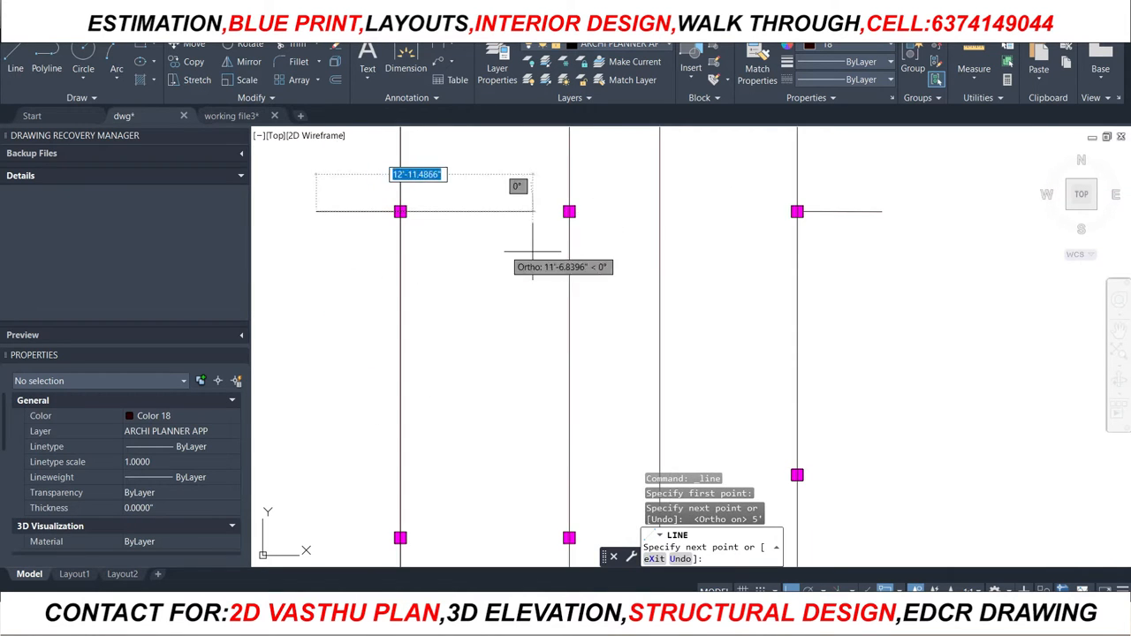
pyautogui.click(882, 207)
pyautogui.press('Escape')
# Copy the full-width horizontal line from the north row's second column down onto the row of three columns
pyautogui.click(724, 211)
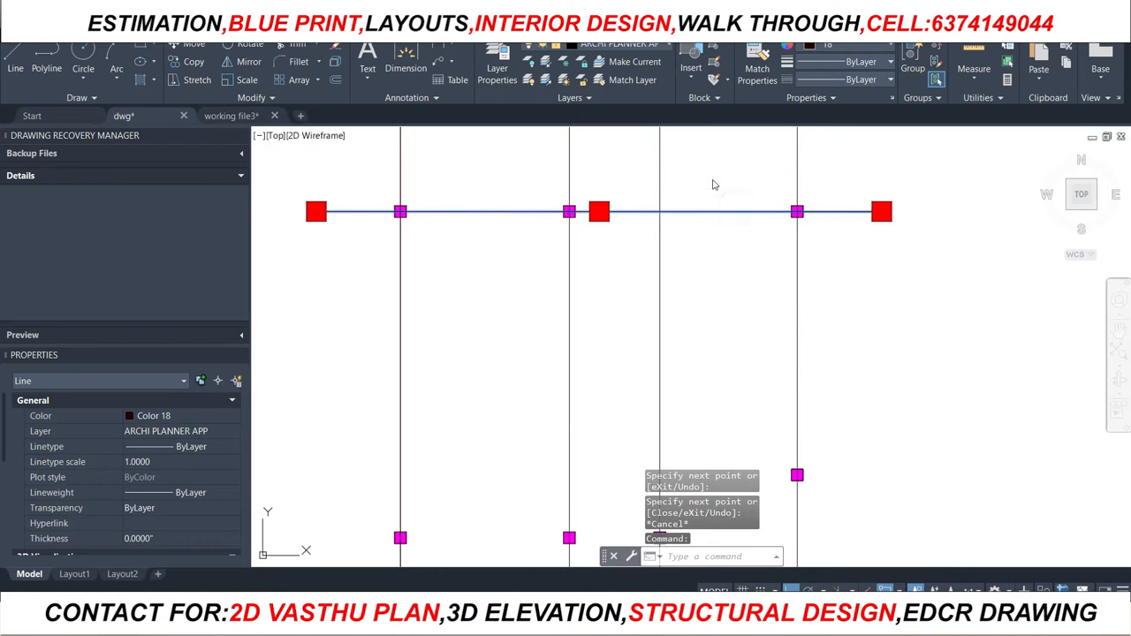
pyautogui.rightClick(713, 180)
pyautogui.click(767, 305)
pyautogui.scroll(3, 571, 212)
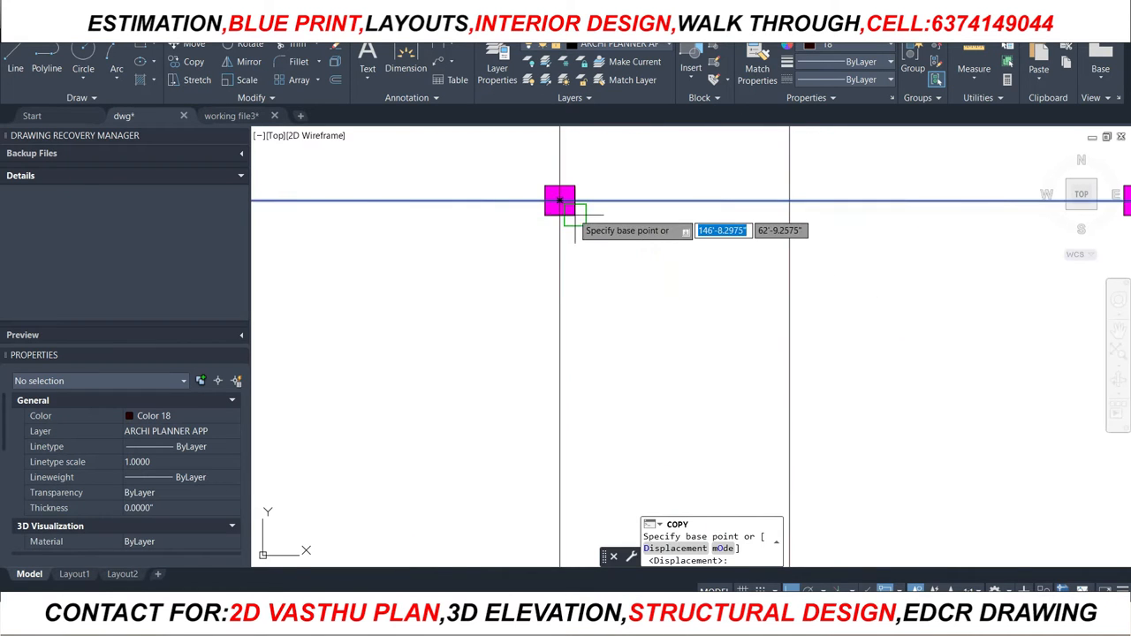
pyautogui.click(569, 211)
pyautogui.scroll(-6, 570, 211)
pyautogui.scroll(3, 579, 289)
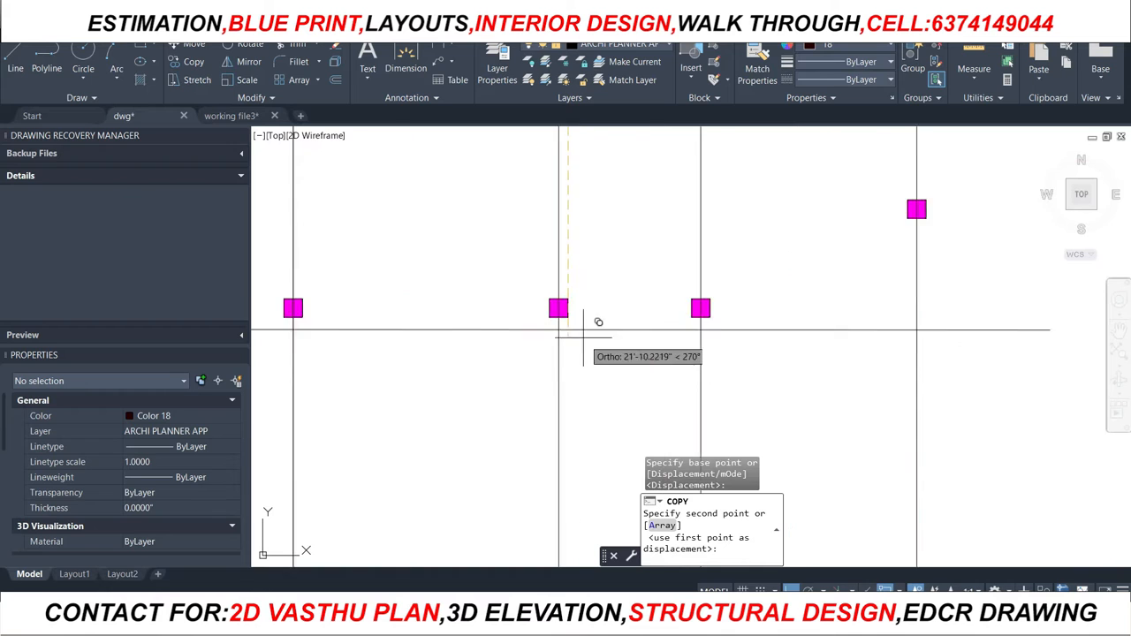
pyautogui.click(559, 303)
# Place another copy of the horizontal line on the row of four columns and finish copying
pyautogui.scroll(-3, 583, 164)
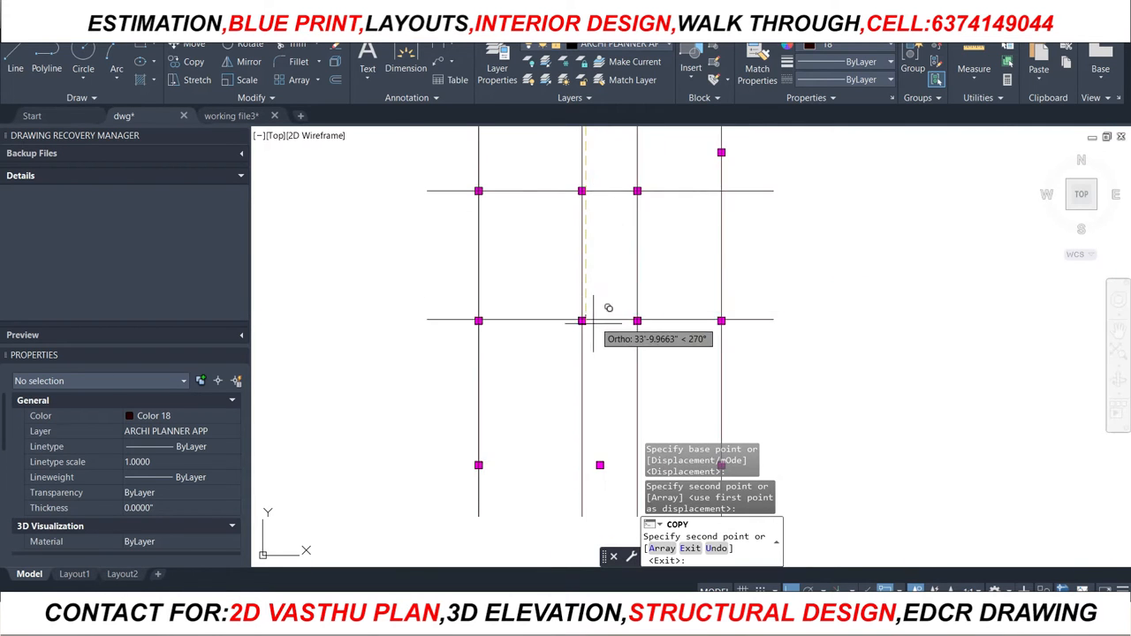
pyautogui.scroll(3, 576, 316)
pyautogui.click(576, 316)
pyautogui.scroll(-3, 576, 316)
pyautogui.scroll(3, 596, 292)
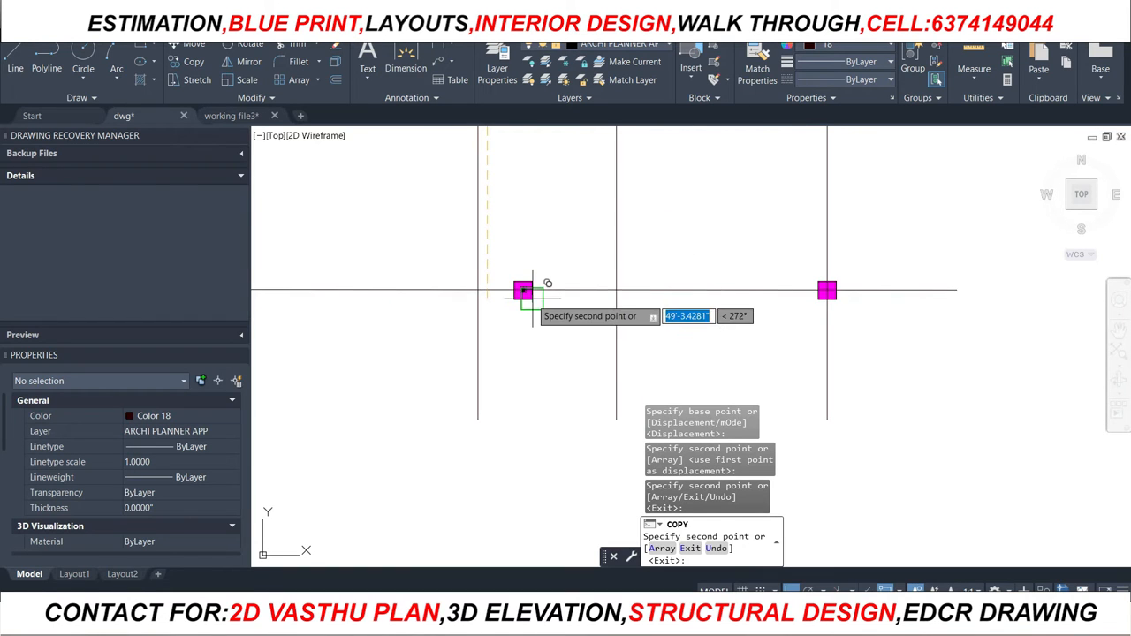
pyautogui.scroll(-3, 532, 297)
pyautogui.press('Escape')
# Copy the horizontal line of the four-column row down onto the southernmost row of columns
pyautogui.click(496, 191)
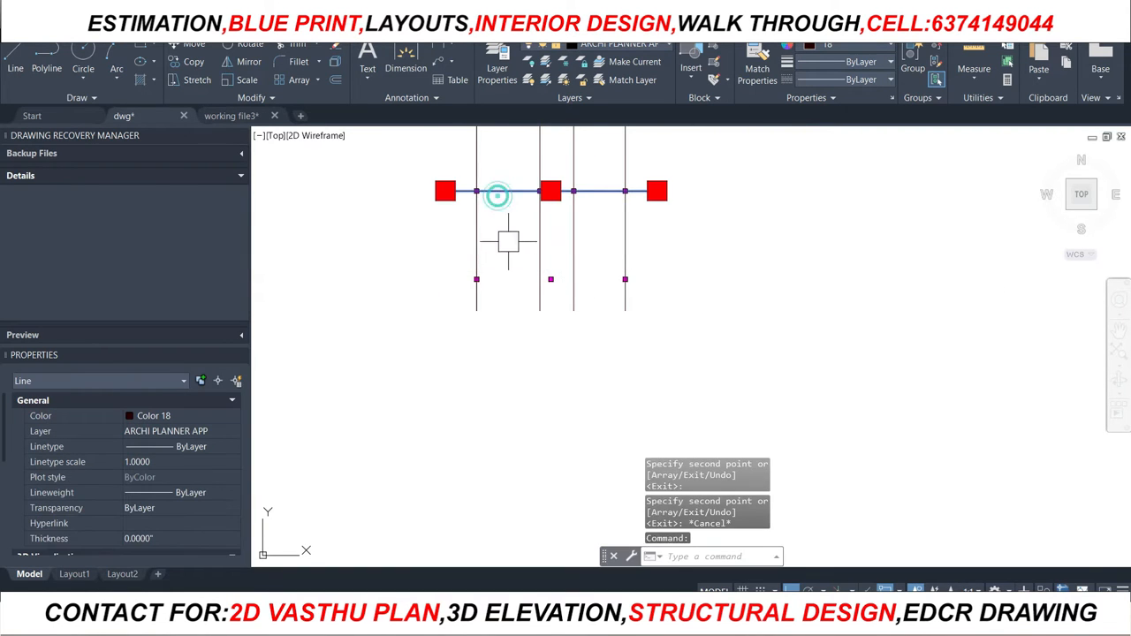
pyautogui.rightClick(510, 240)
pyautogui.click(562, 360)
pyautogui.scroll(3, 497, 217)
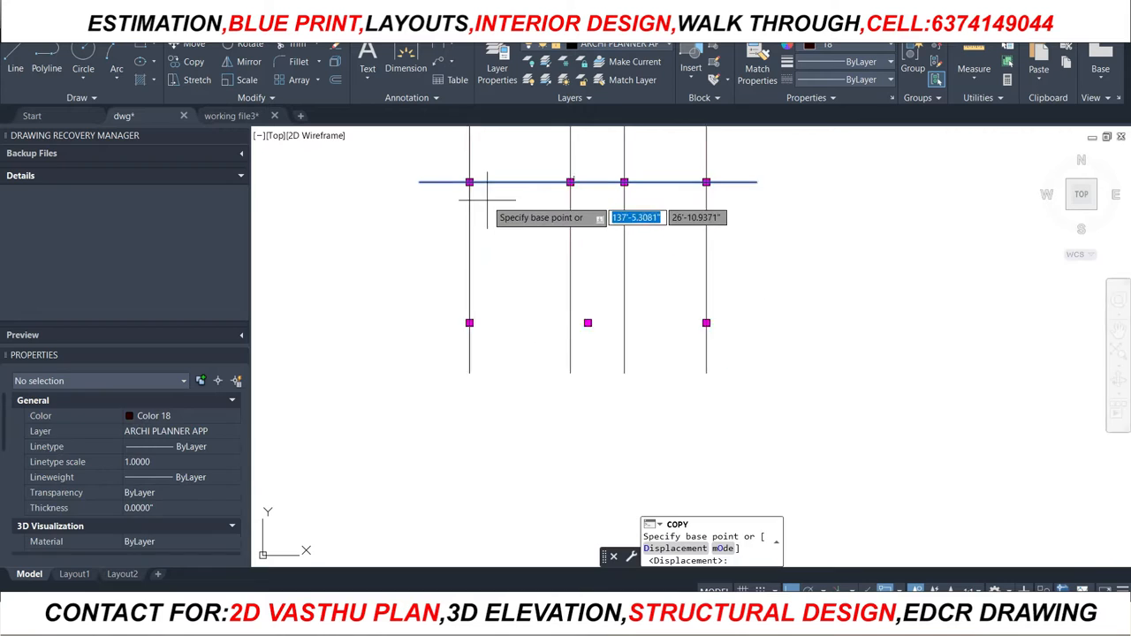
pyautogui.click(458, 172)
pyautogui.click(458, 394)
pyautogui.press('Escape')
# Copy the three-column row's horizontal line up onto the separate east column, using its intersection with the easternmost vertical line as base point
pyautogui.scroll(-3, 520, 321)
pyautogui.scroll(4, 591, 192)
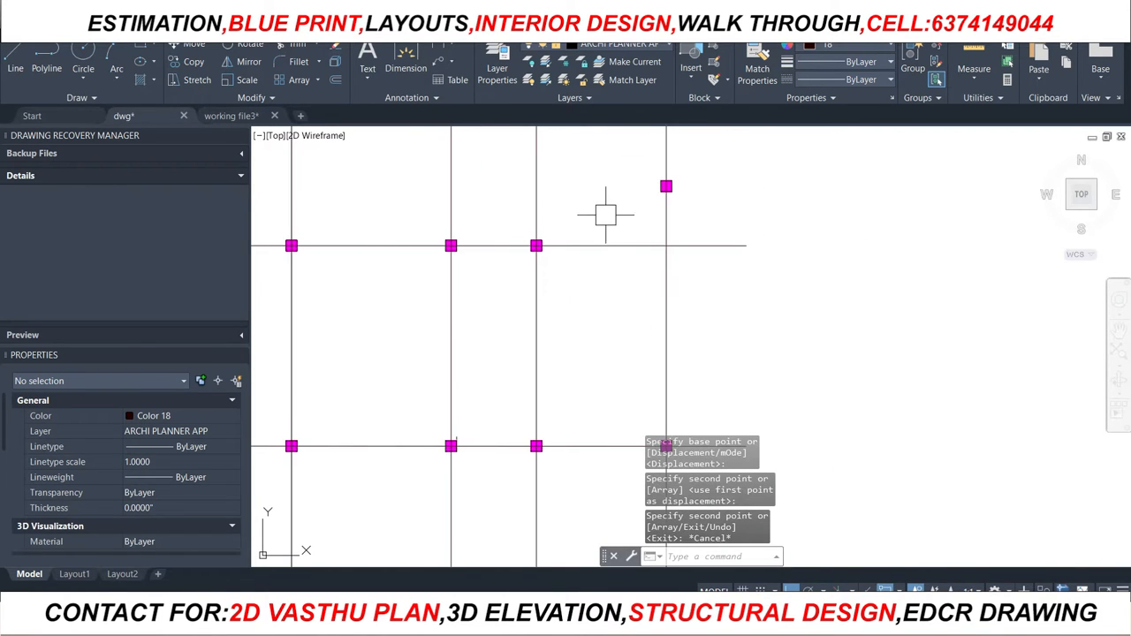
pyautogui.click(603, 244)
pyautogui.rightClick(601, 204)
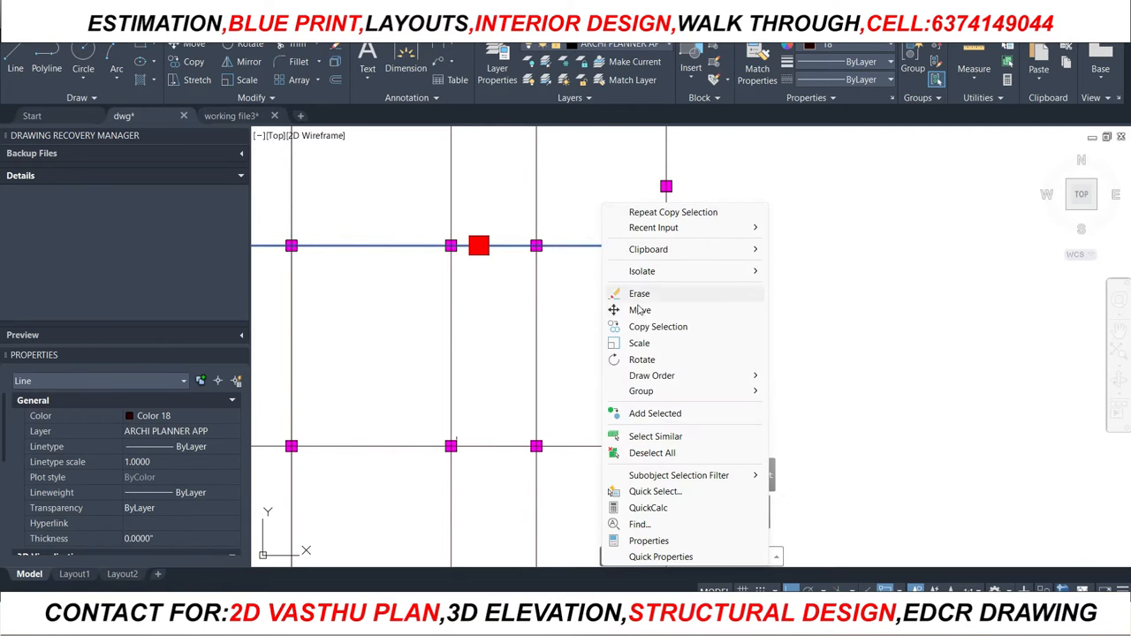
pyautogui.click(646, 327)
pyautogui.scroll(-2, 663, 245)
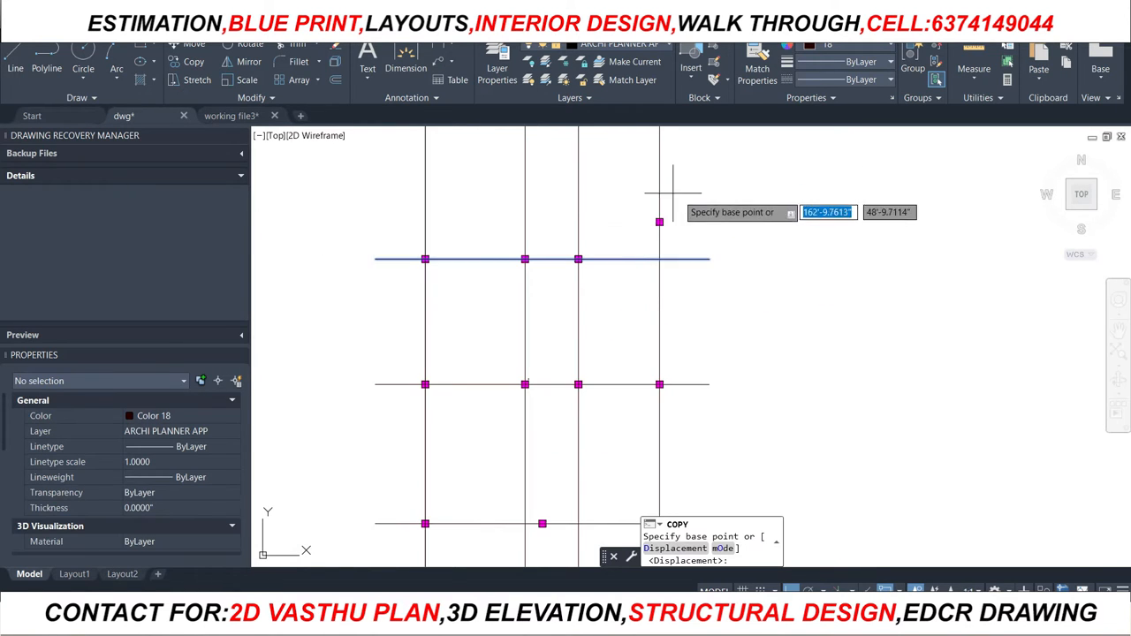
pyautogui.scroll(4, 654, 160)
pyautogui.click(662, 414)
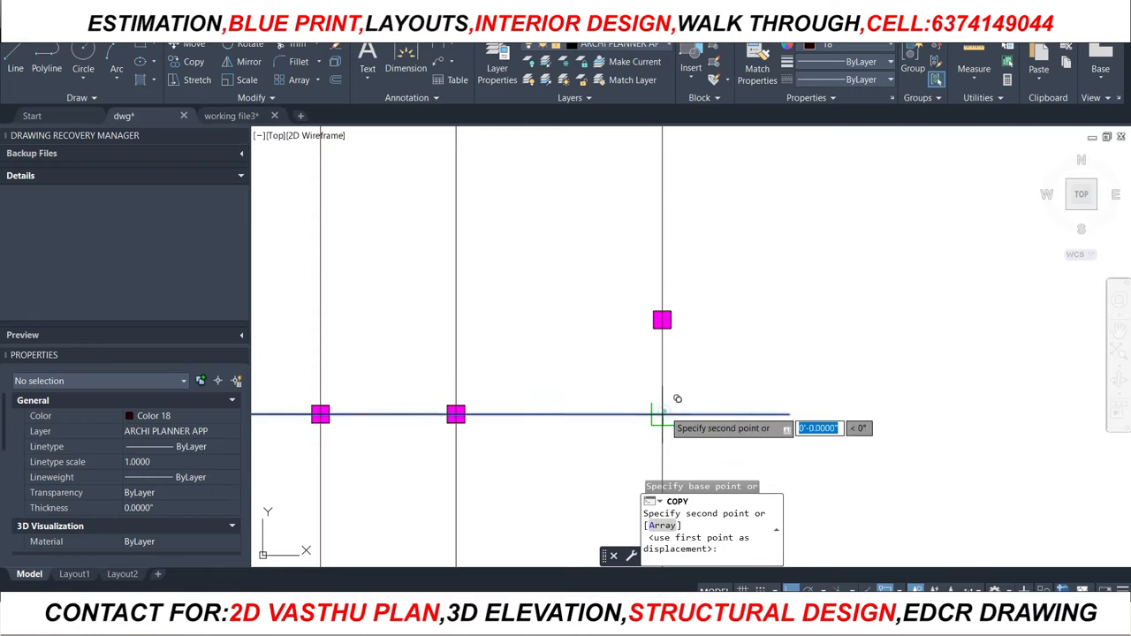
pyautogui.click(661, 321)
pyautogui.scroll(-2, 707, 250)
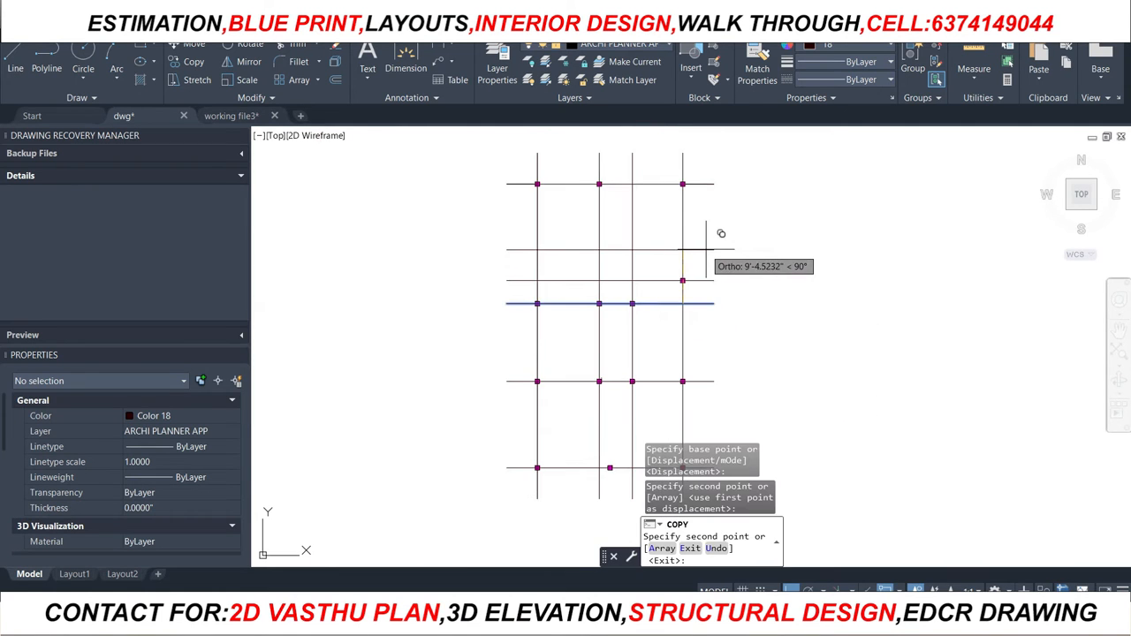
# Change the linetype of all vertical and horizontal grid lines to ACAD_ISO02W100
pyautogui.press('Escape')
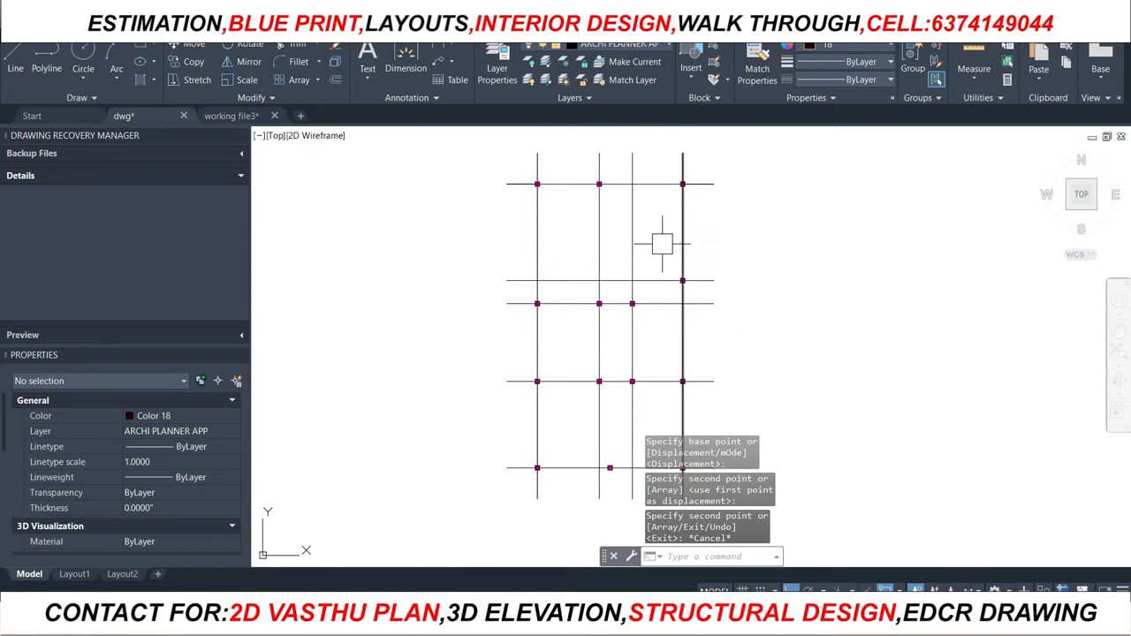
pyautogui.click(712, 226)
pyautogui.click(525, 224)
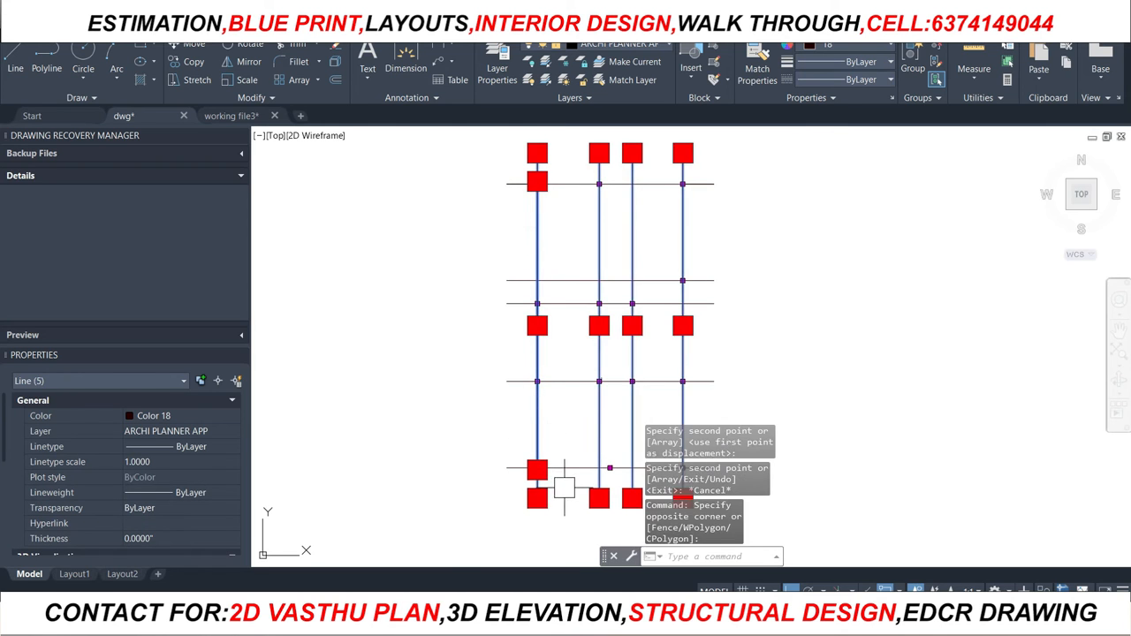
pyautogui.click(564, 487)
pyautogui.click(557, 155)
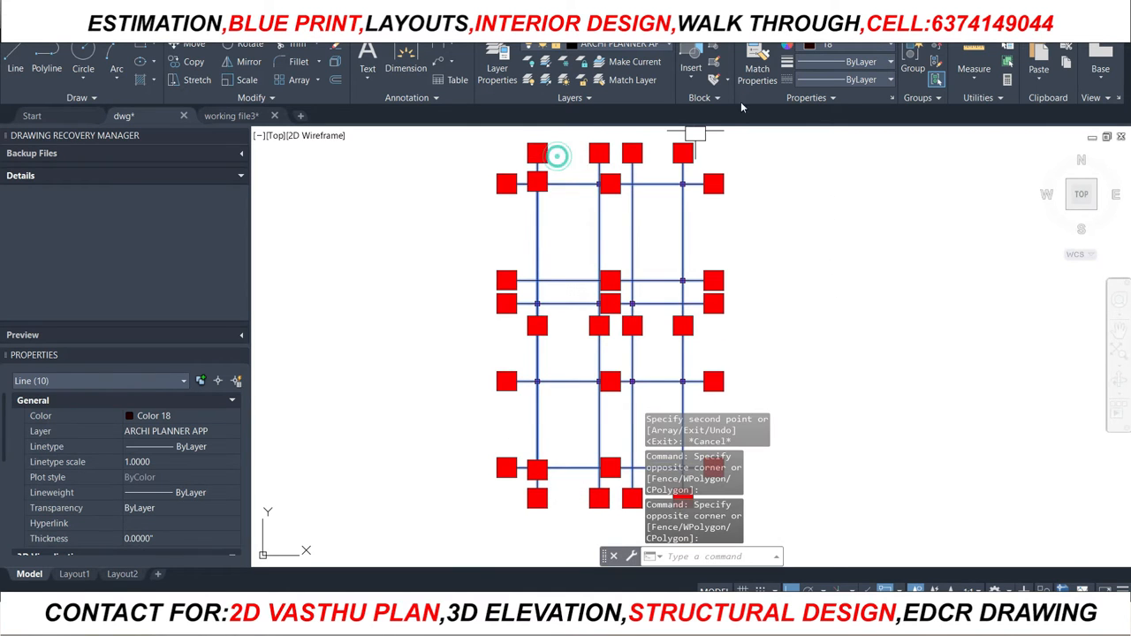
pyautogui.click(824, 62)
pyautogui.click(828, 67)
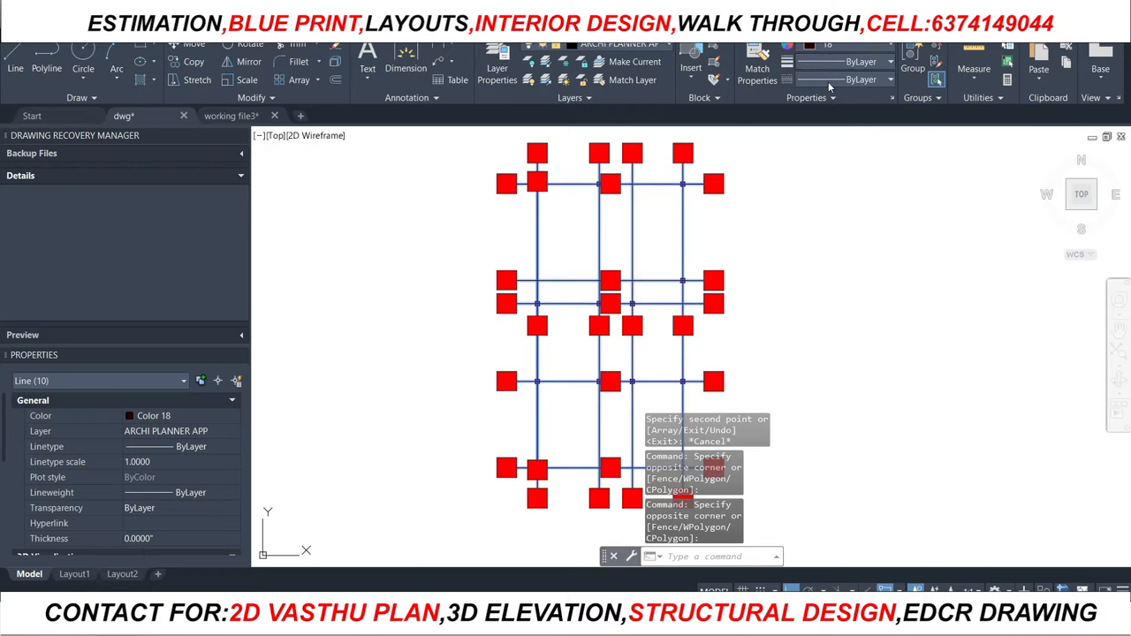
pyautogui.click(829, 81)
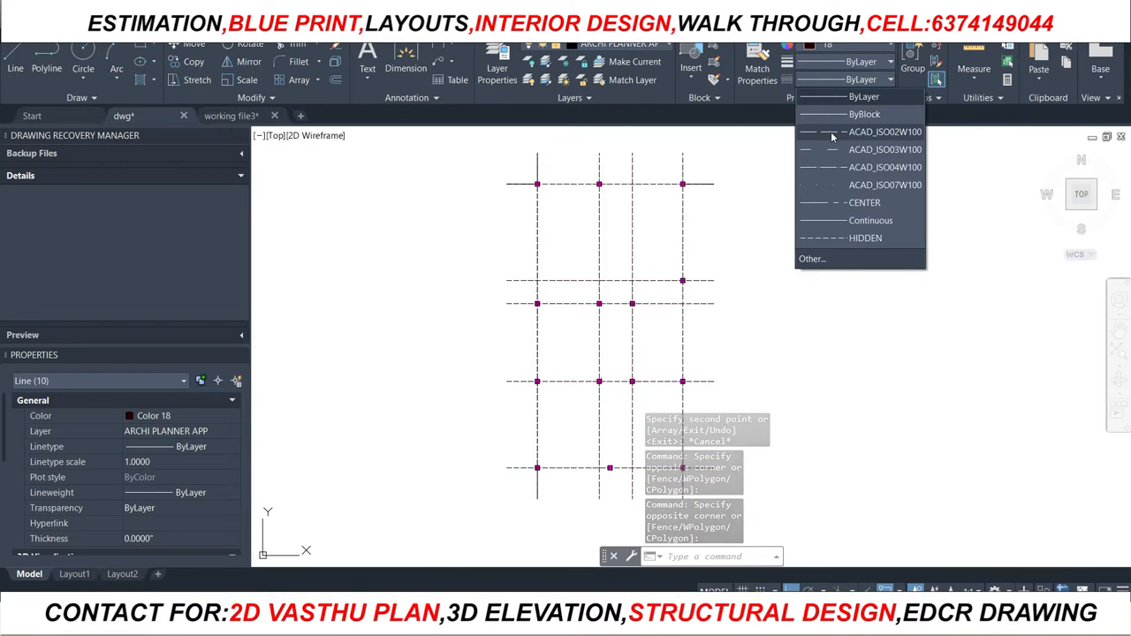
pyautogui.click(830, 131)
pyautogui.press('Escape')
# Erase the leftover solid line segment at the west end of the north row's grid line
pyautogui.scroll(4, 571, 168)
pyautogui.click(365, 180)
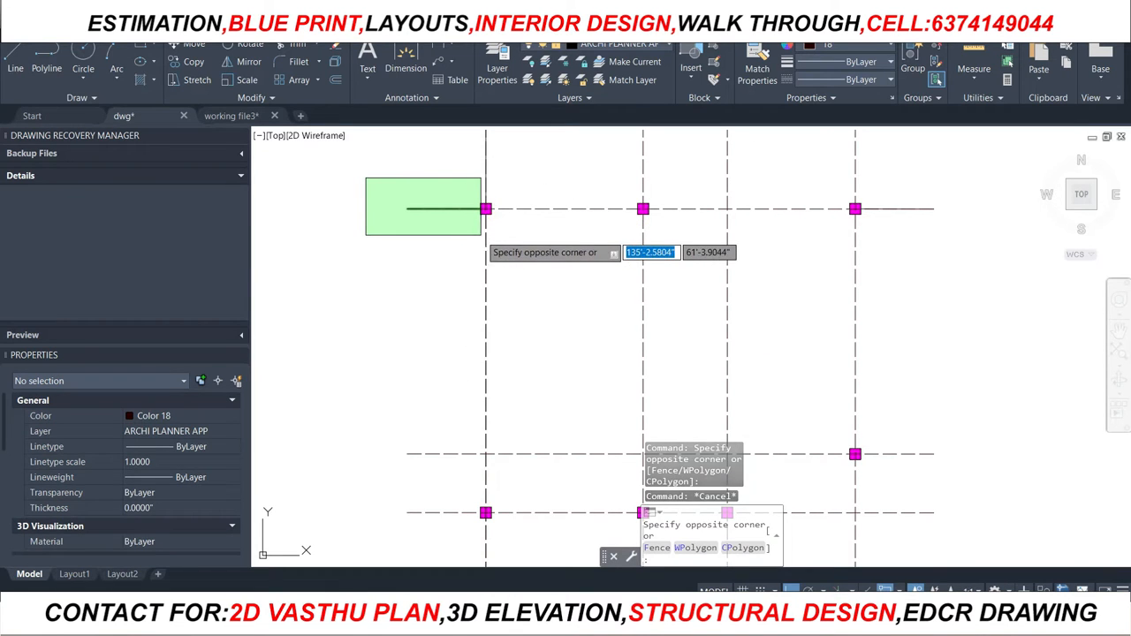
pyautogui.click(481, 235)
pyautogui.press('Delete')
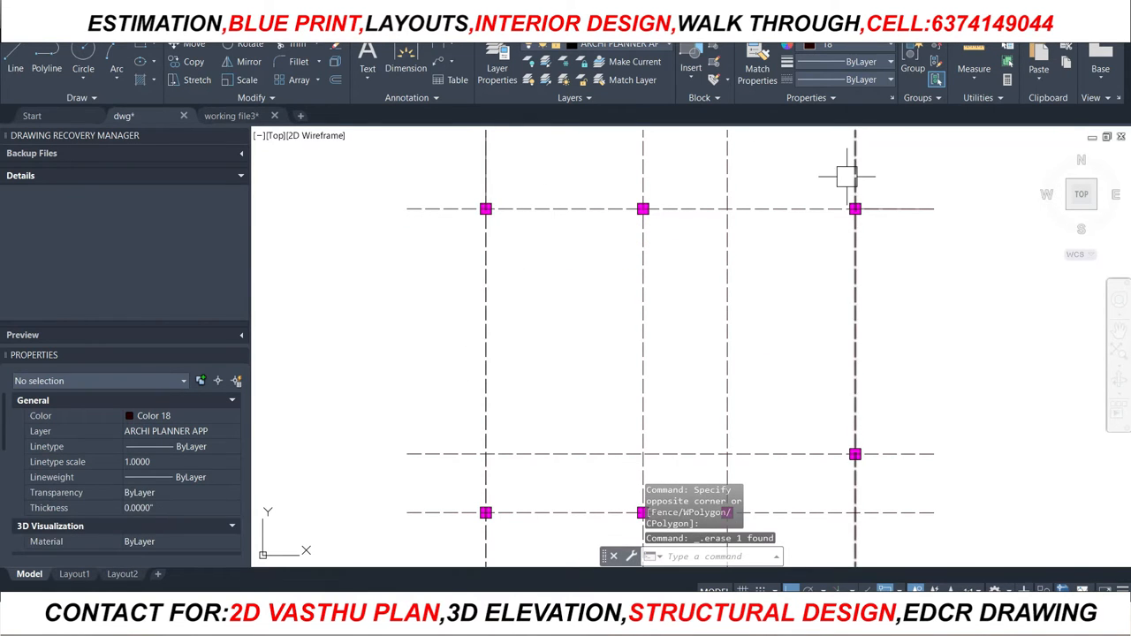
# Erase the leftover solid line segment extending east from the north row's easternmost column
pyautogui.scroll(4, 846, 176)
pyautogui.click(888, 214)
pyautogui.click(1084, 304)
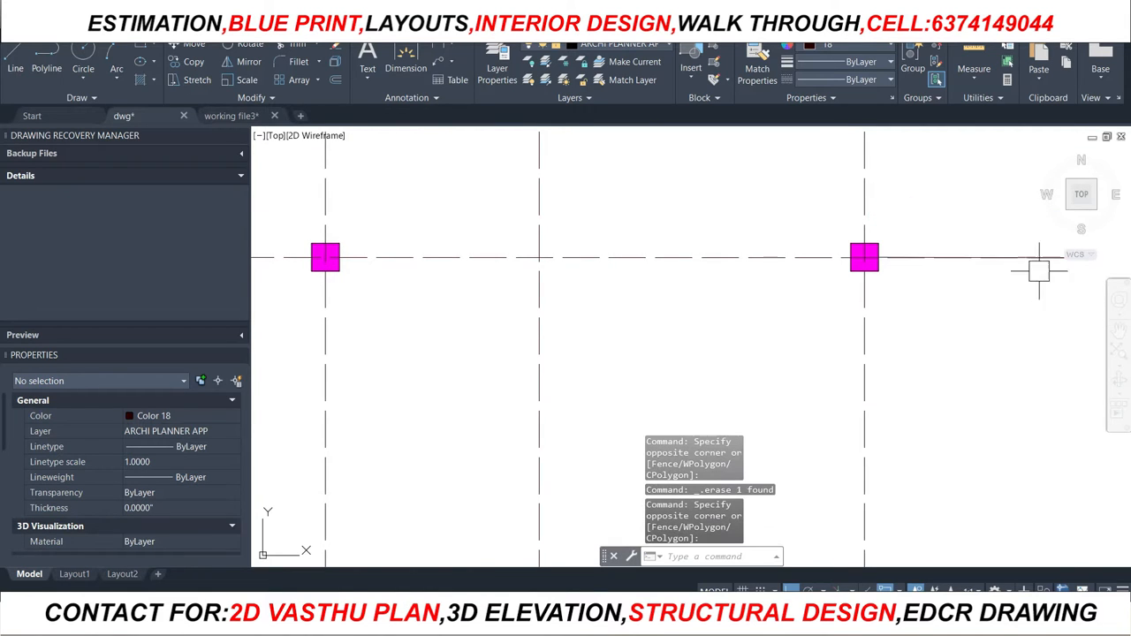
pyautogui.scroll(-3, 707, 197)
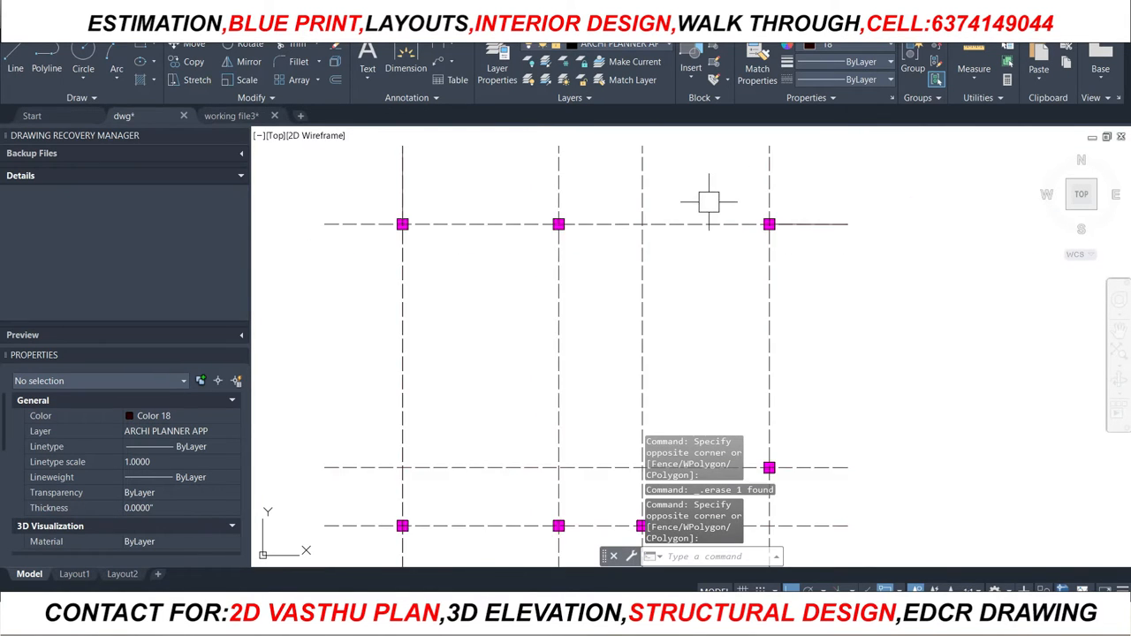
pyautogui.scroll(5, 773, 201)
pyautogui.click(769, 208)
pyautogui.scroll(-2, 814, 247)
pyautogui.click(947, 287)
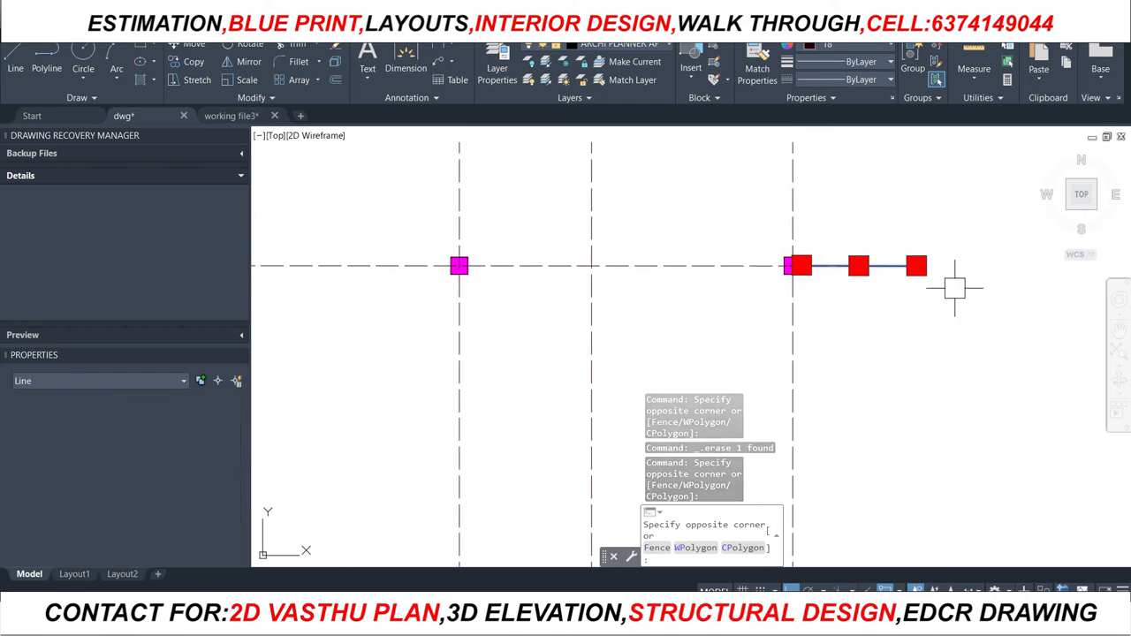
pyautogui.press('Delete')
# Erase the leftover solid segment at the north end of the westernmost vertical grid line
pyautogui.scroll(-2, 812, 232)
pyautogui.click(546, 167)
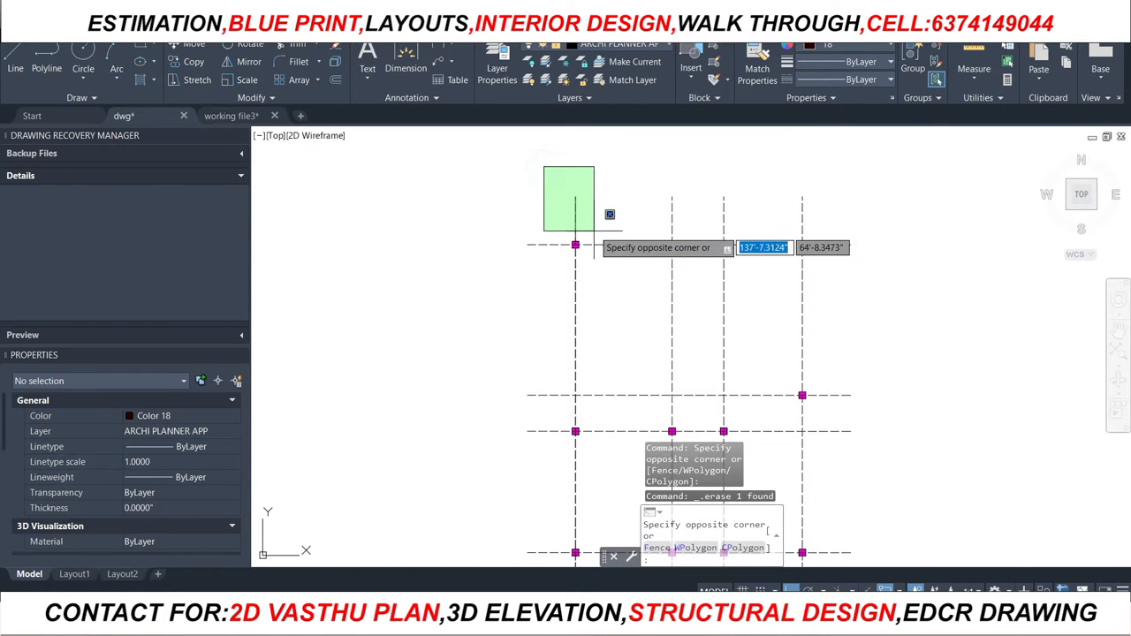
pyautogui.click(603, 246)
# Erase the leftover solid segment at the south end of the westernmost vertical grid line
pyautogui.scroll(-3, 580, 366)
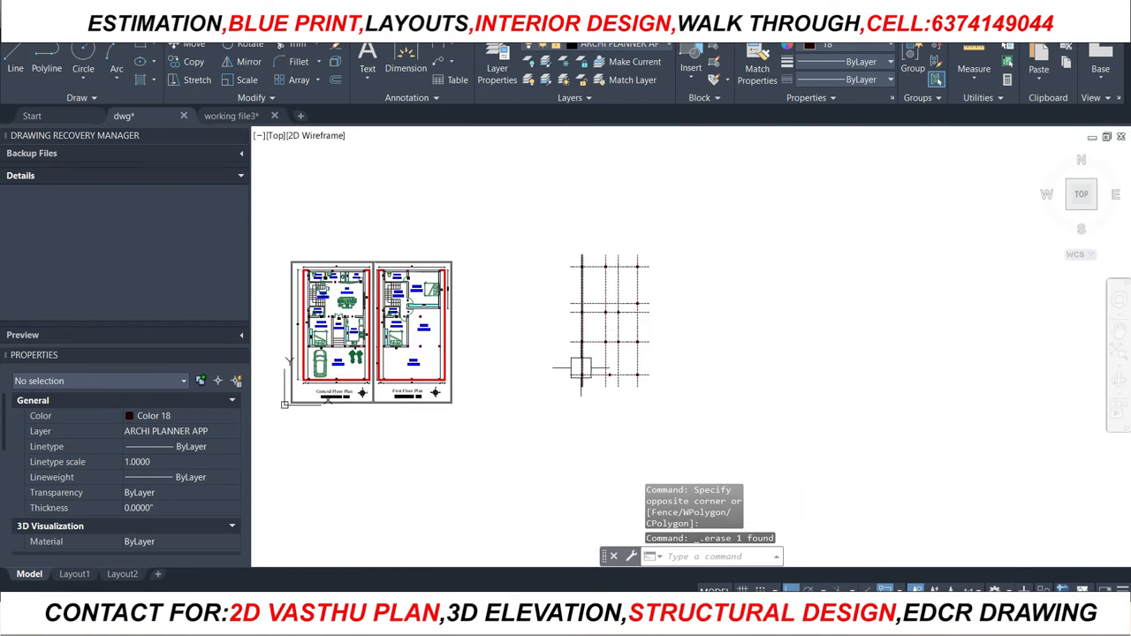
pyautogui.scroll(6, 569, 420)
pyautogui.click(534, 209)
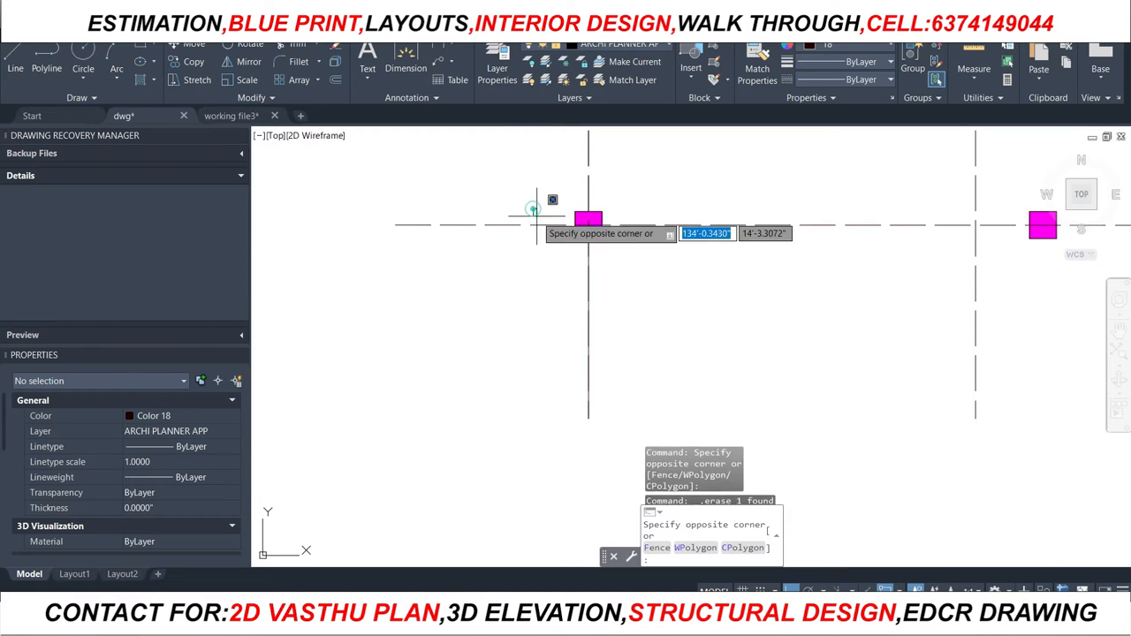
pyautogui.click(520, 323)
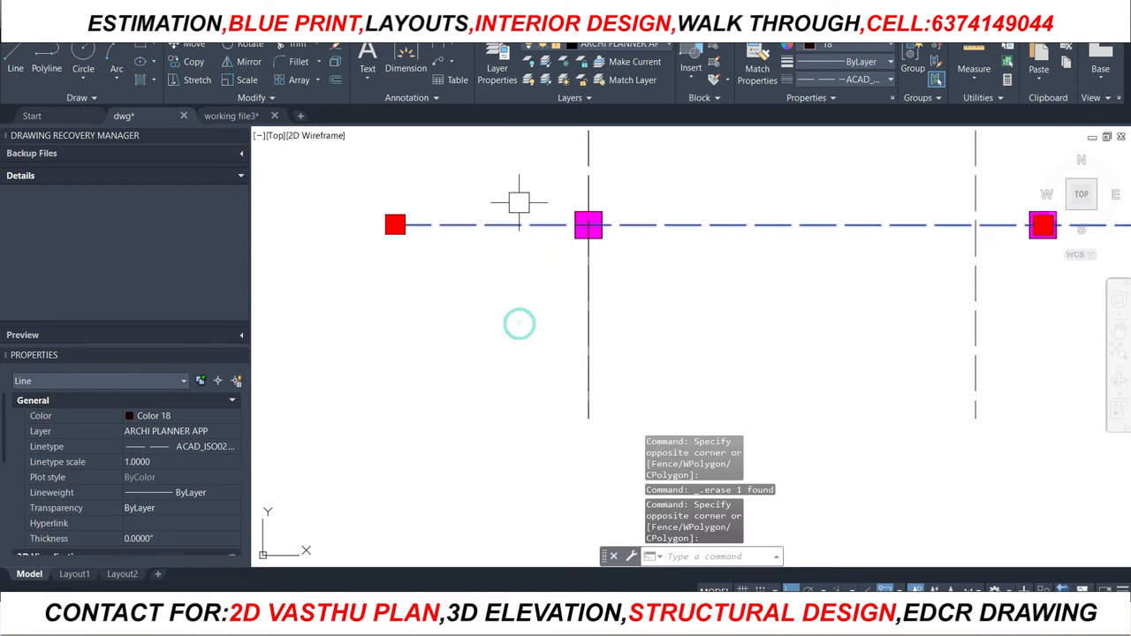
pyautogui.press('Escape')
pyautogui.click(518, 200)
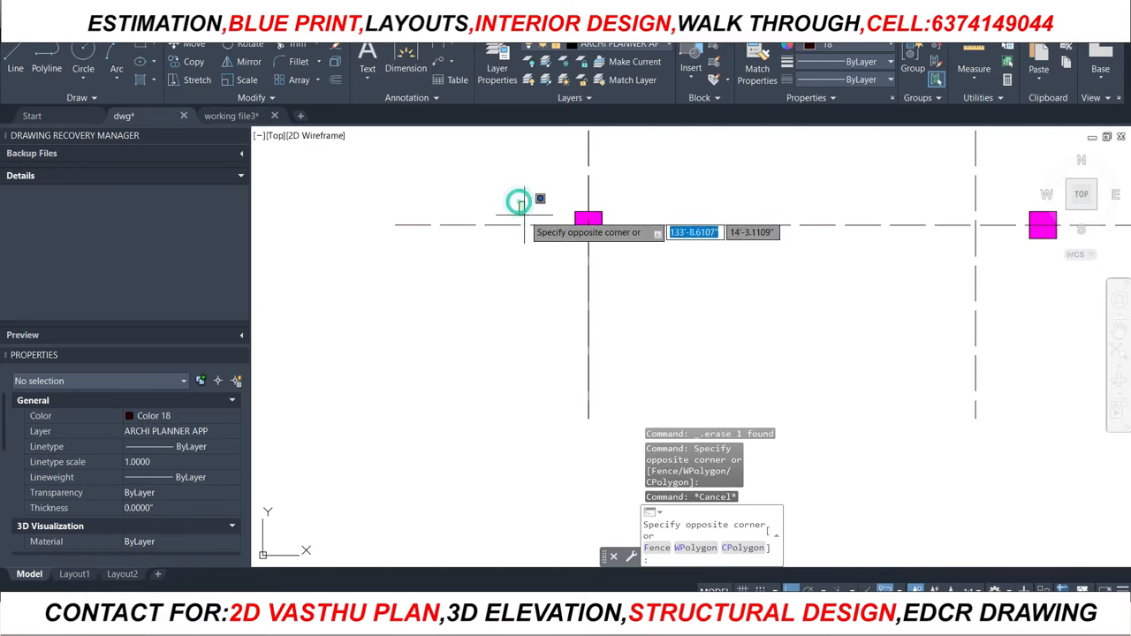
pyautogui.click(600, 430)
pyautogui.press('Delete')
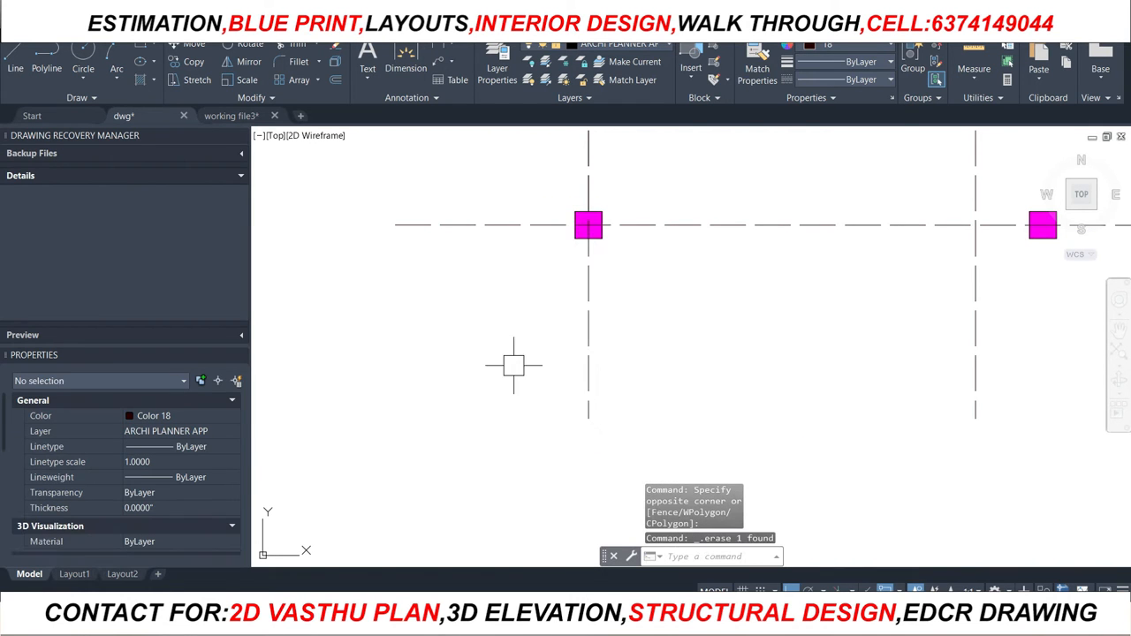
# Copy the third vertical grid line from the west onto the southernmost row's middle column, using its intersection with that row's line as base point
pyautogui.scroll(-5, 513, 380)
pyautogui.scroll(4, 544, 244)
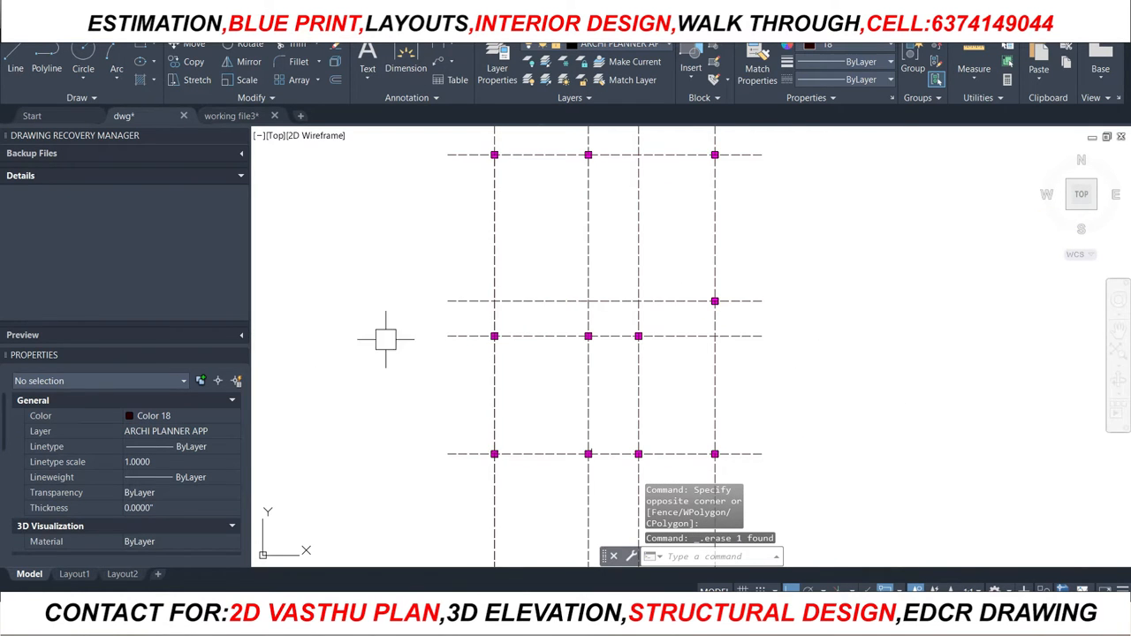
pyautogui.scroll(-2, 465, 282)
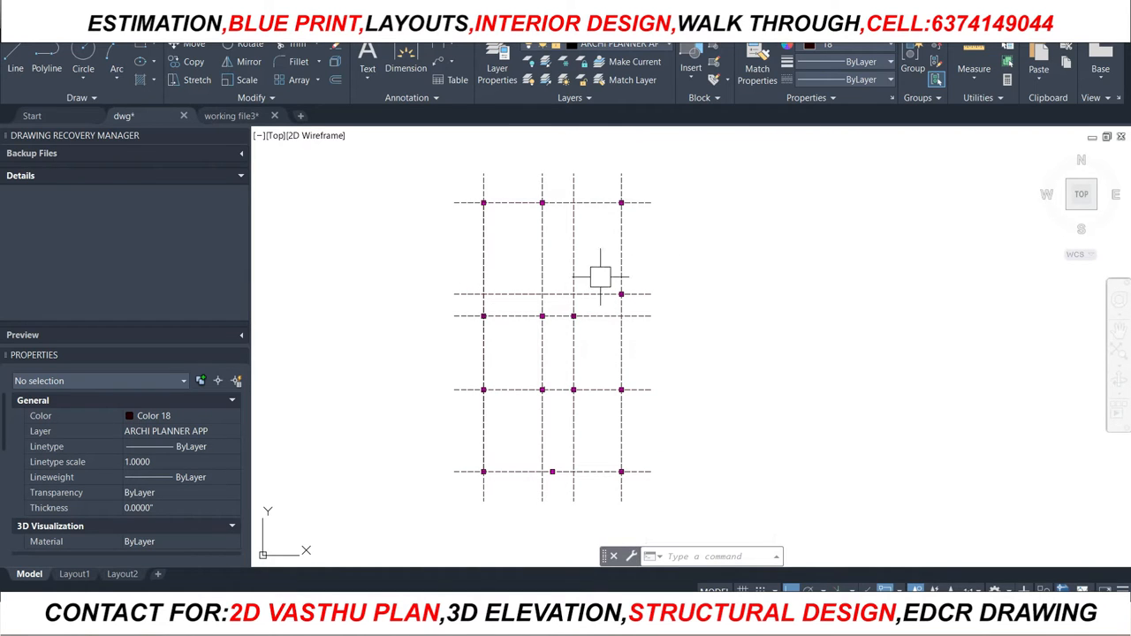
pyautogui.scroll(3, 565, 478)
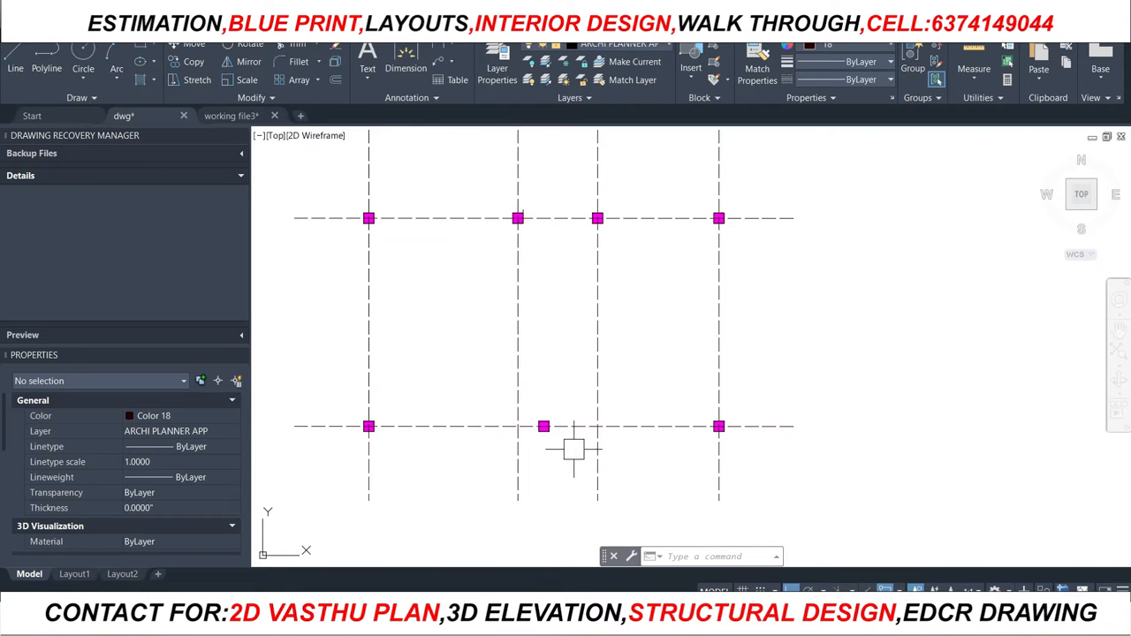
pyautogui.click(594, 406)
pyautogui.rightClick(690, 236)
pyautogui.click(712, 361)
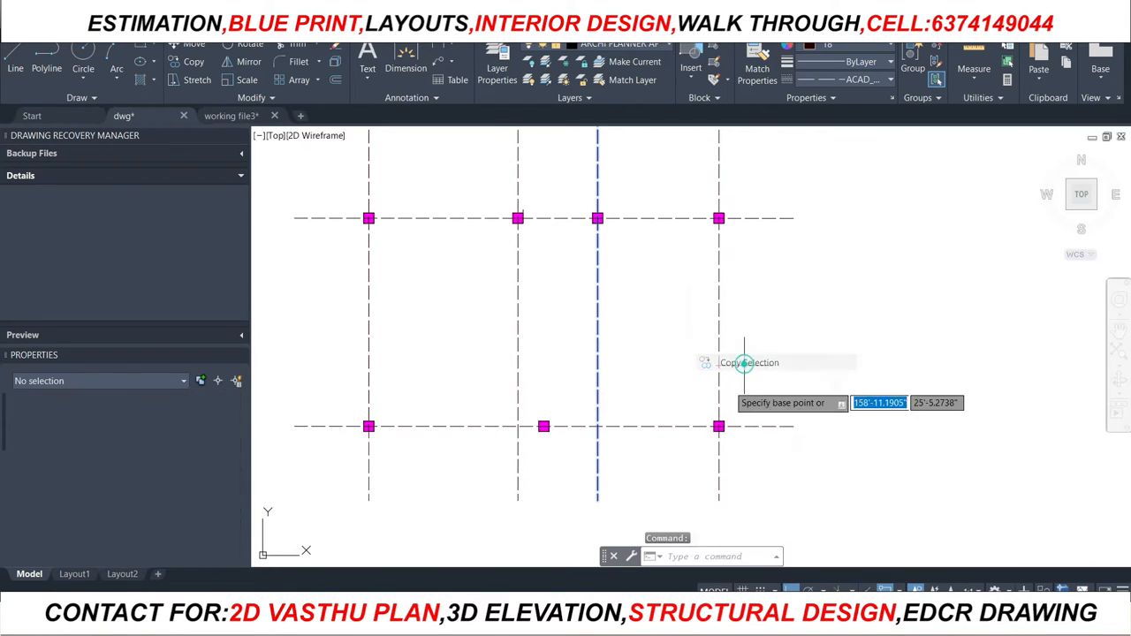
pyautogui.scroll(3, 623, 426)
pyautogui.scroll(2, 591, 435)
pyautogui.click(553, 430)
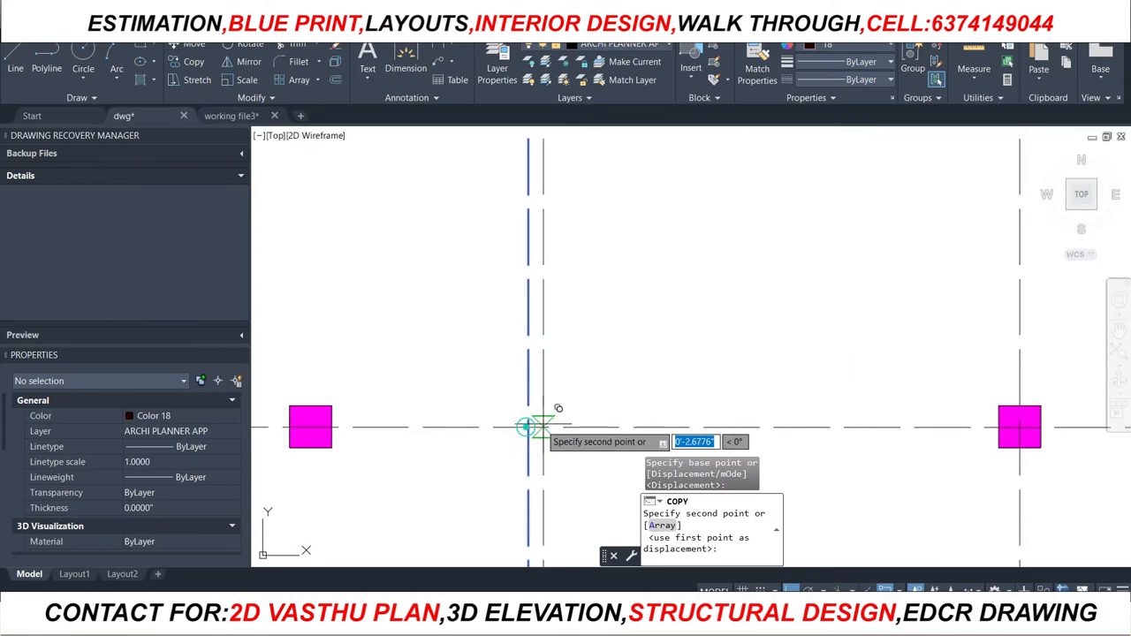
pyautogui.scroll(-2, 531, 425)
pyautogui.click(530, 360)
pyautogui.scroll(-3, 613, 291)
pyautogui.rightClick(621, 309)
pyautogui.click(622, 307)
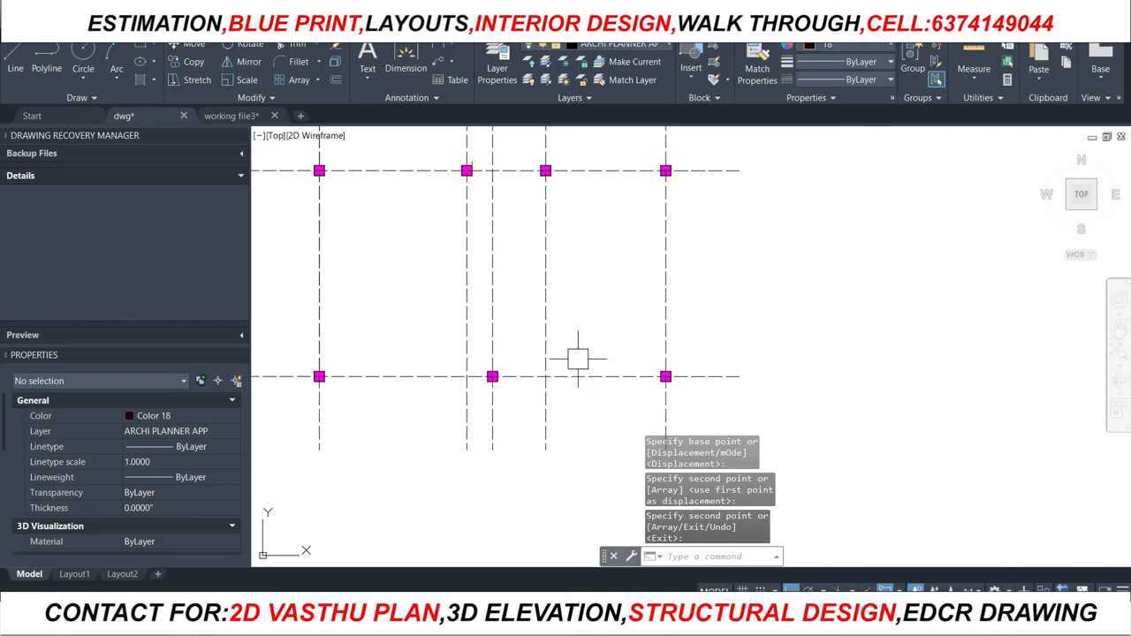
# Add a linear dimension between the centre lines of the southernmost row's west and middle columns, just below the row
pyautogui.scroll(1, 293, 408)
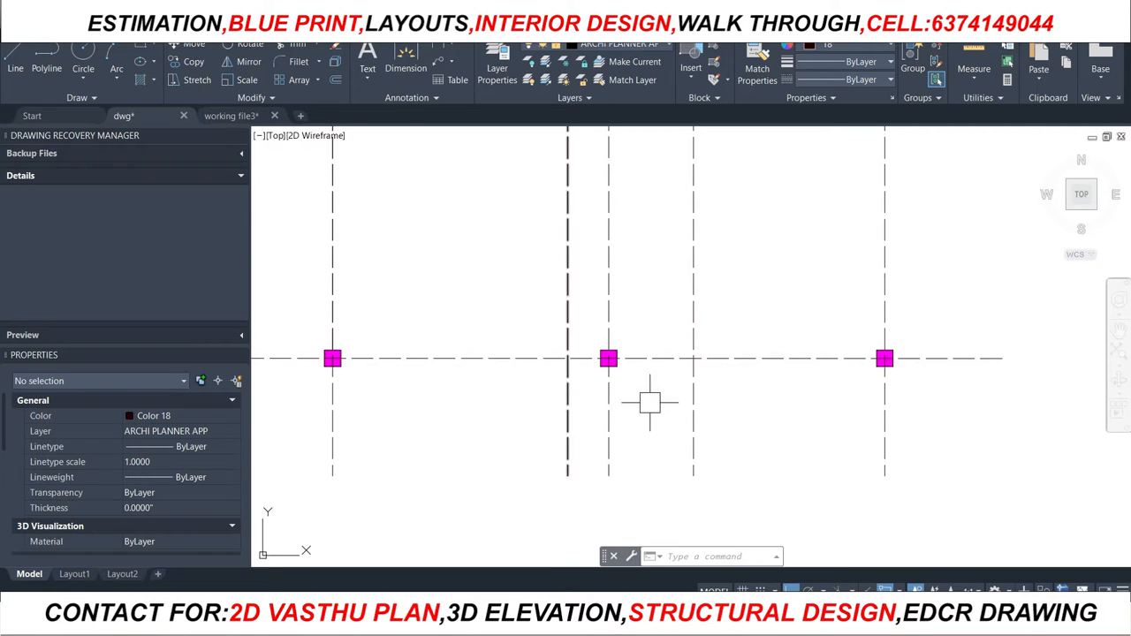
pyautogui.click(436, 55)
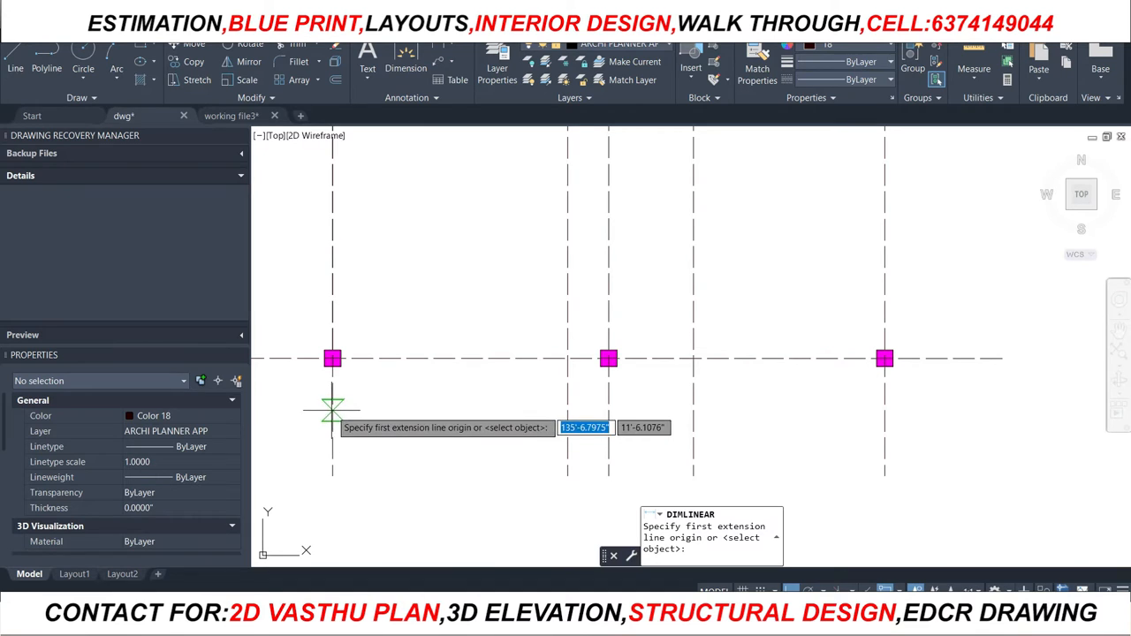
pyautogui.click(333, 414)
pyautogui.click(608, 415)
pyautogui.click(608, 415)
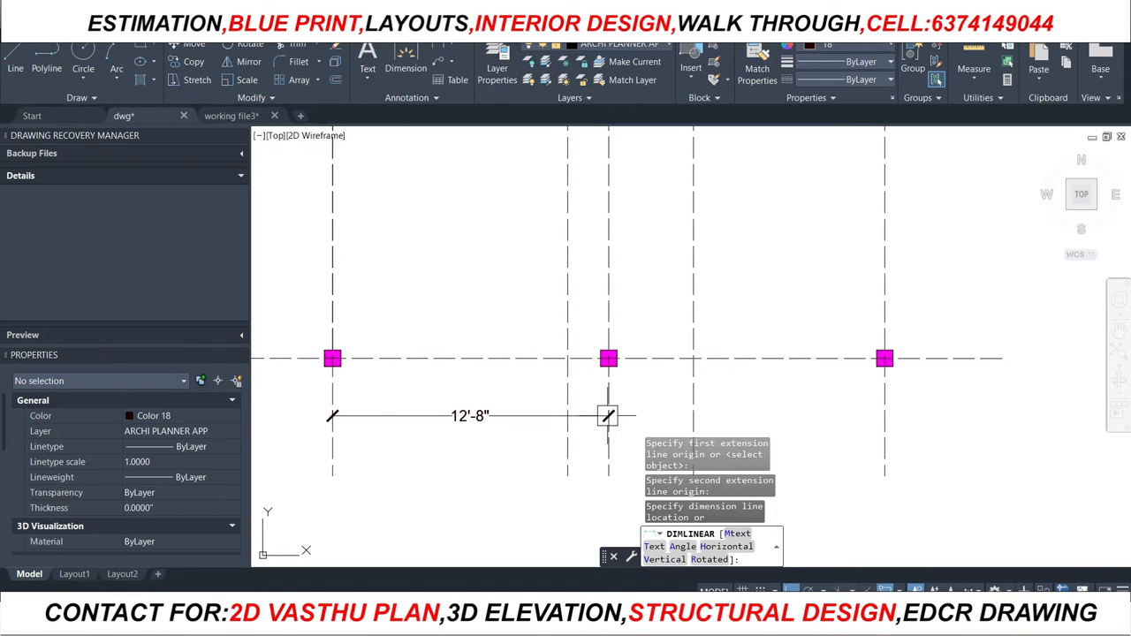
# Add a linear dimension in line with the first, between the southernmost row's middle and east column centre lines
pyautogui.click(436, 50)
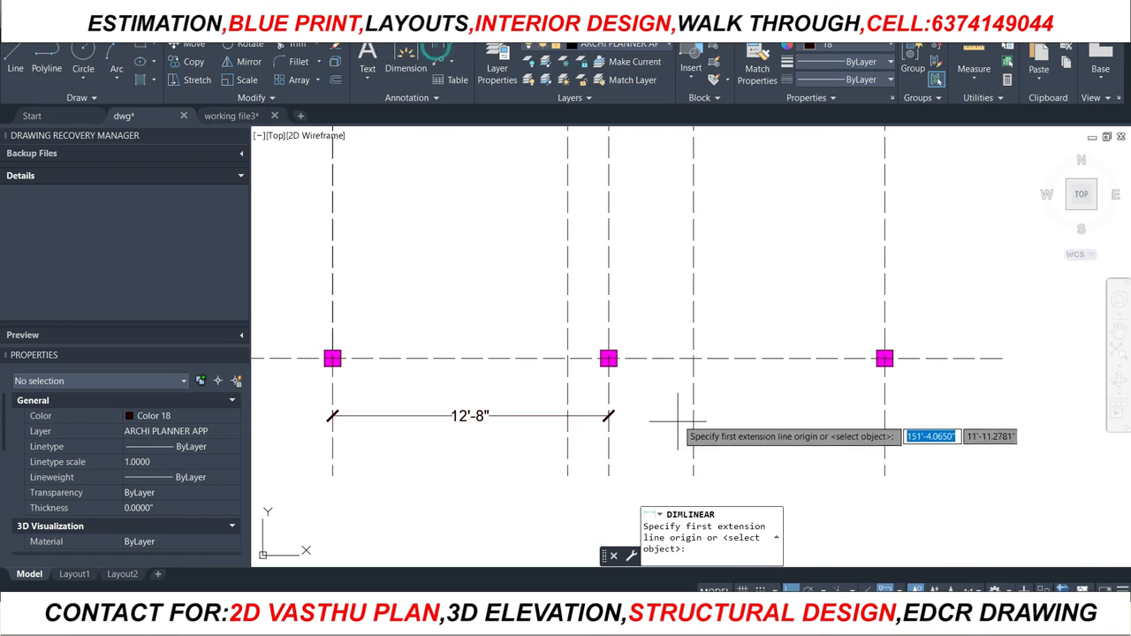
pyautogui.click(608, 415)
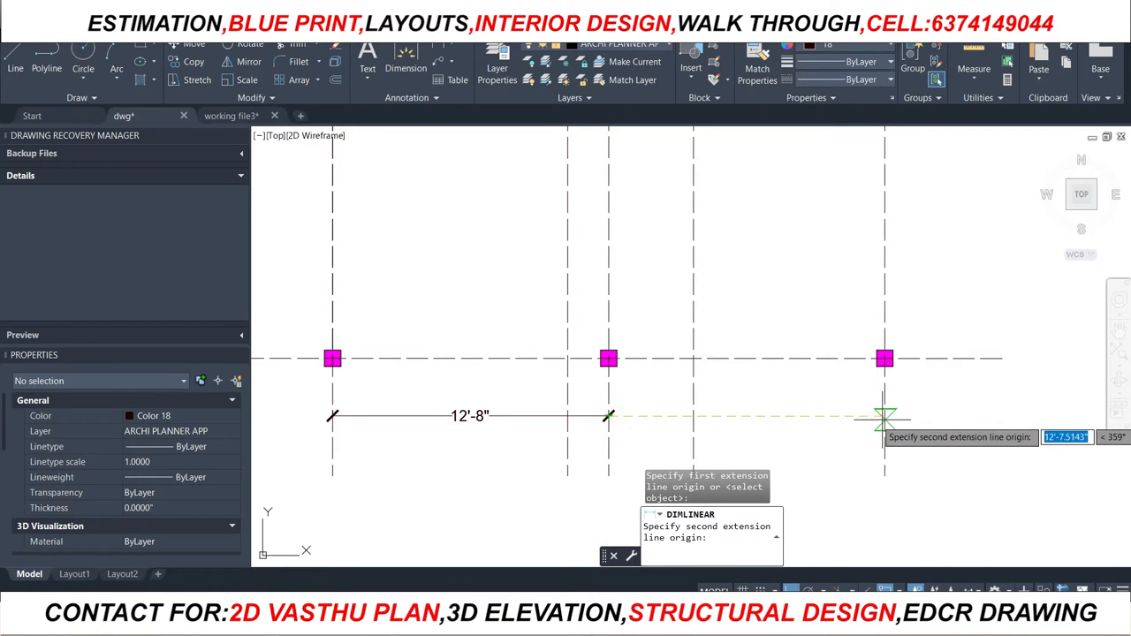
pyautogui.click(884, 416)
pyautogui.click(883, 417)
pyautogui.scroll(-4, 619, 415)
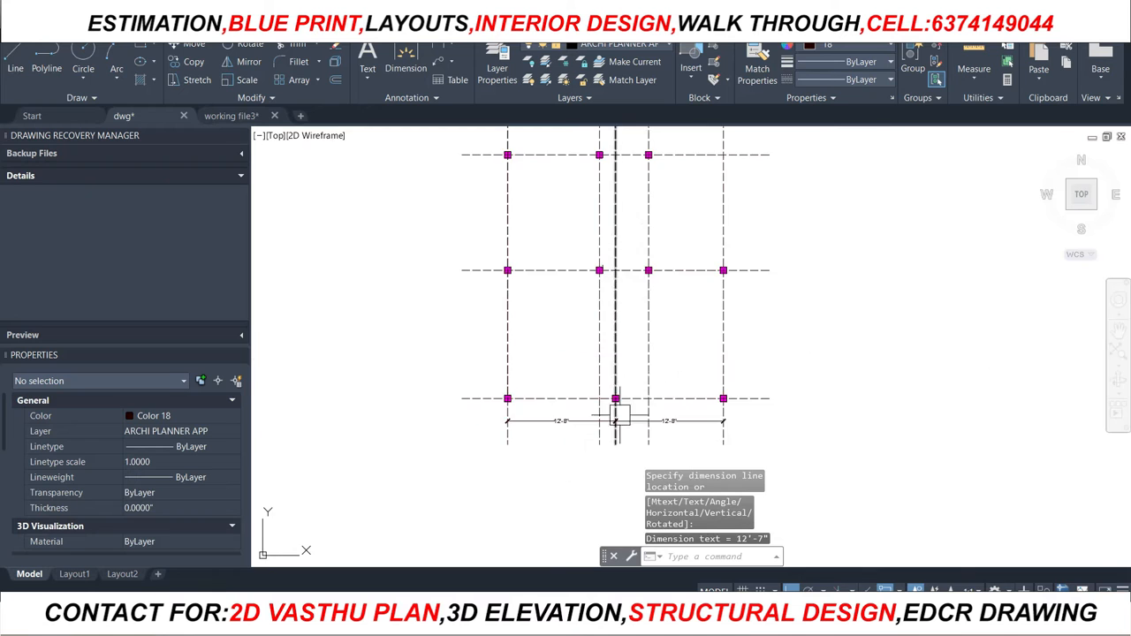
# Add a linear dimension above the north row between its first and second columns' centre lines
pyautogui.scroll(-2, 655, 380)
pyautogui.scroll(4, 652, 326)
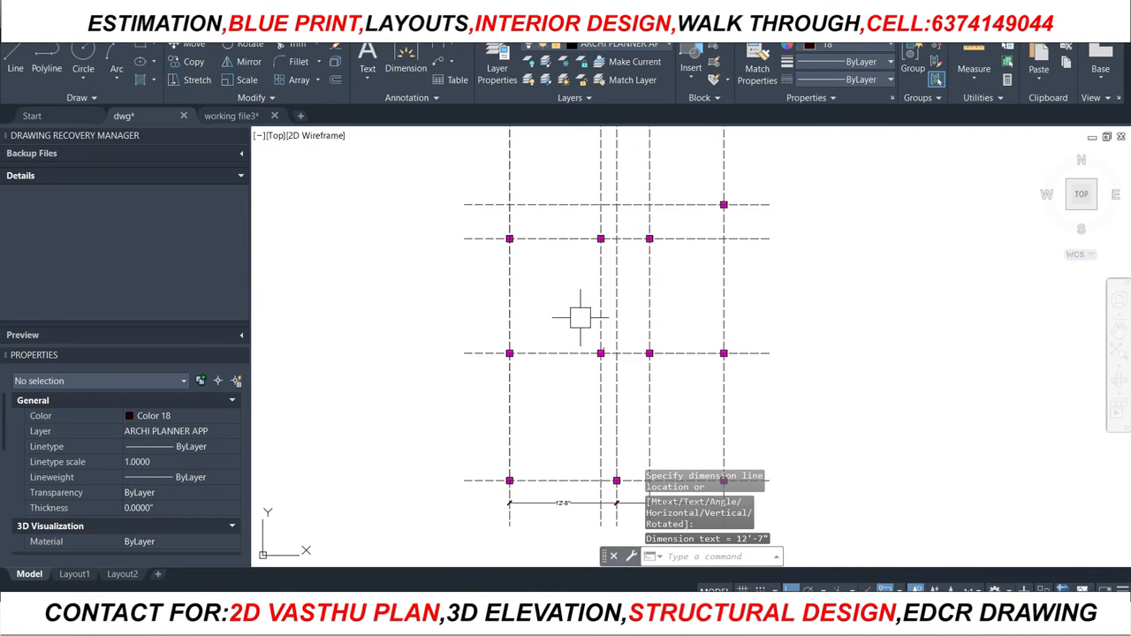
pyautogui.scroll(-2, 580, 317)
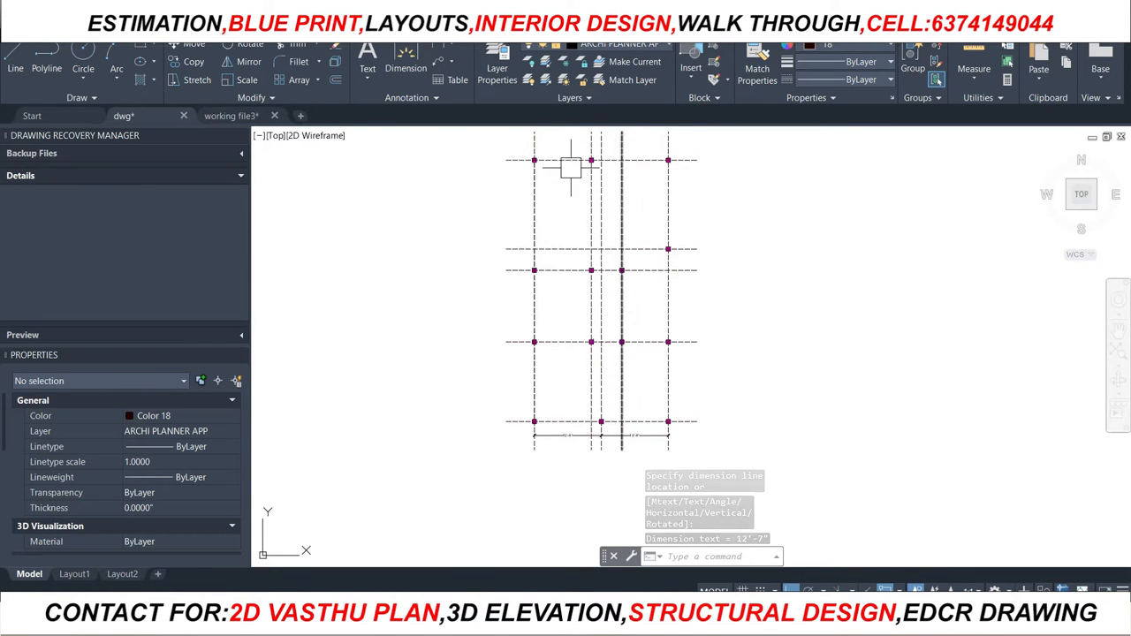
pyautogui.click(440, 45)
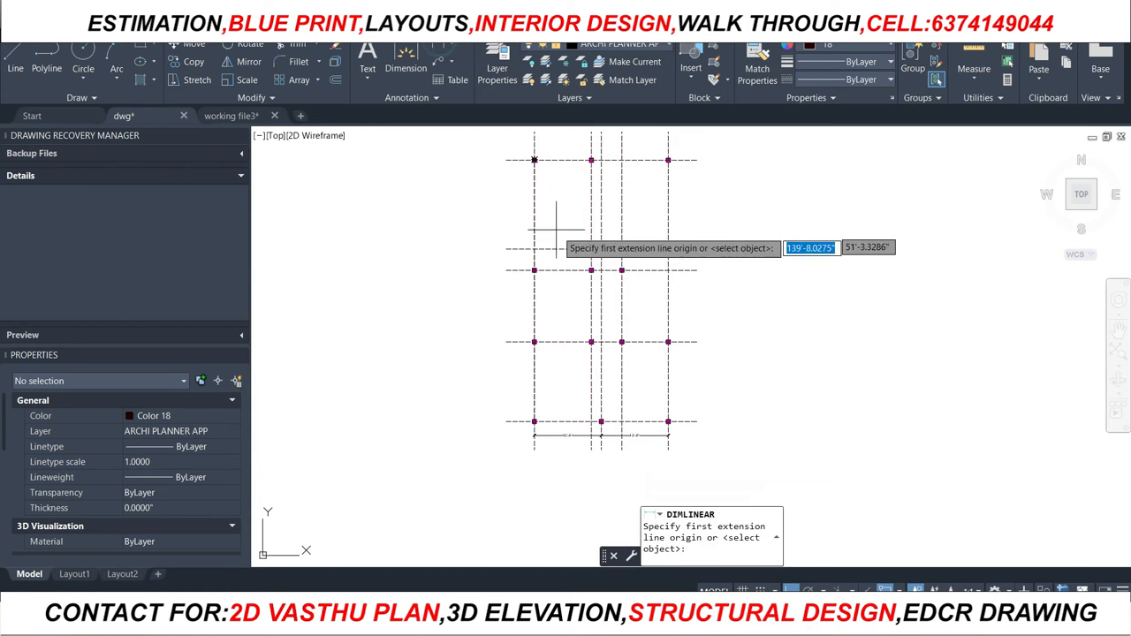
pyautogui.scroll(-2, 580, 274)
pyautogui.scroll(4, 568, 174)
pyautogui.scroll(3, 559, 208)
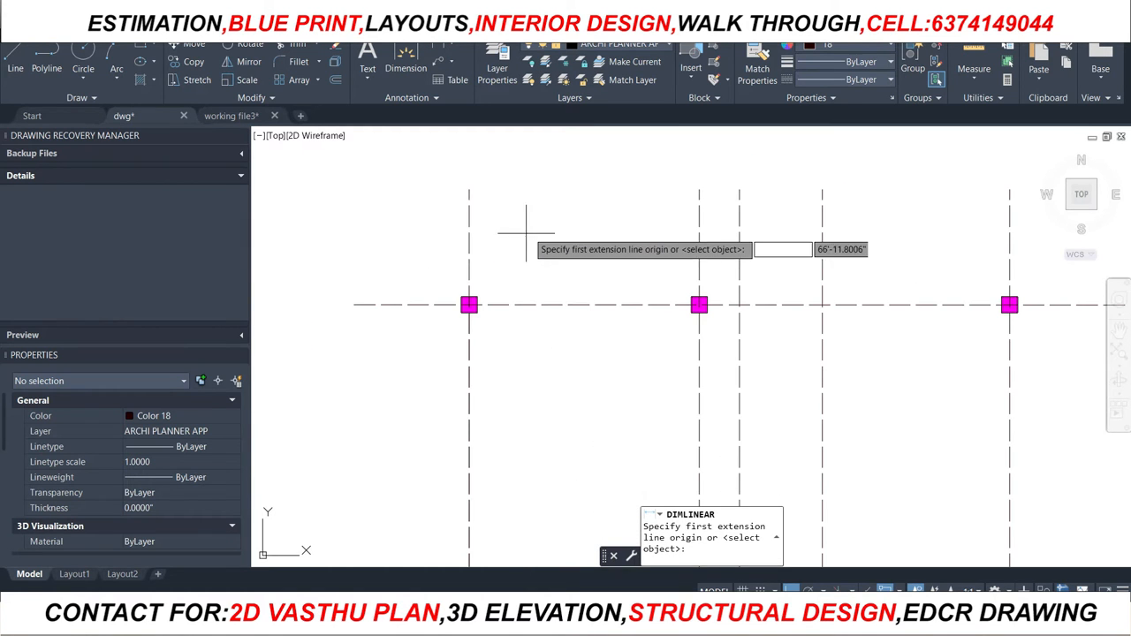
pyautogui.click(470, 246)
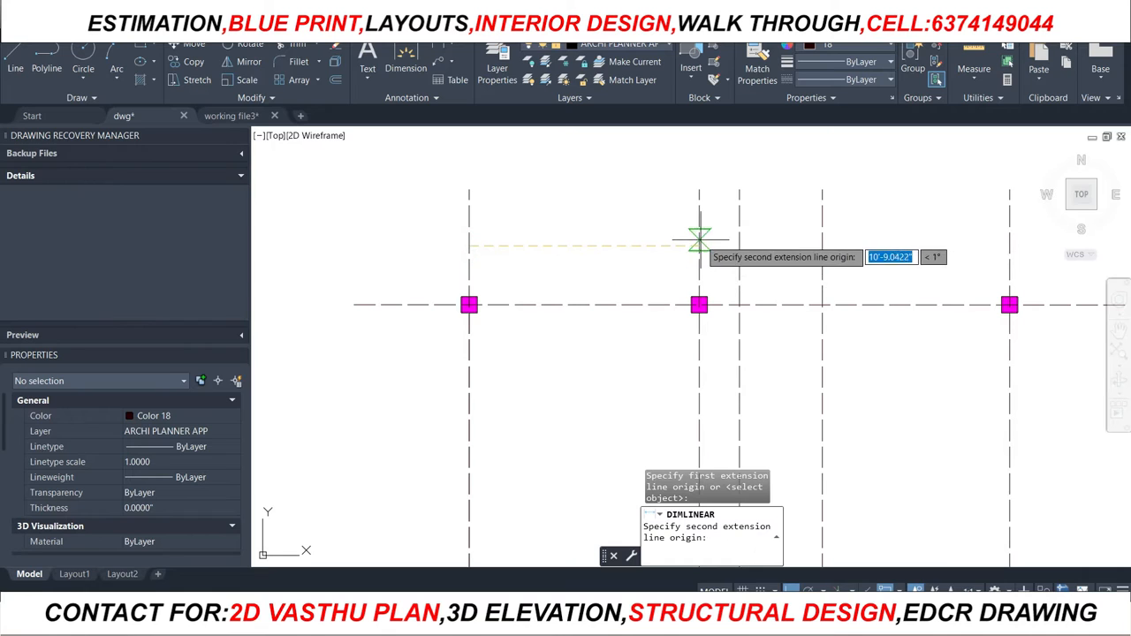
pyautogui.click(697, 246)
pyautogui.click(695, 245)
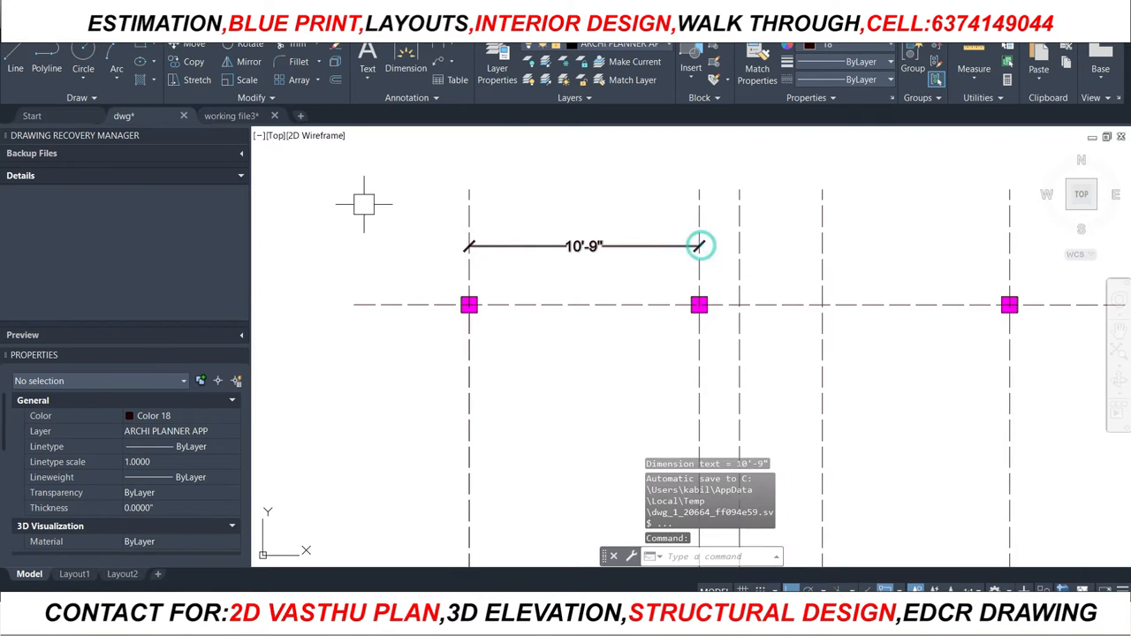
# Add a linear dimension above the north row between its second and third columns' centre lines, in line with the first
pyautogui.scroll(-2, 366, 202)
pyautogui.press('Return')
pyautogui.scroll(2, 618, 232)
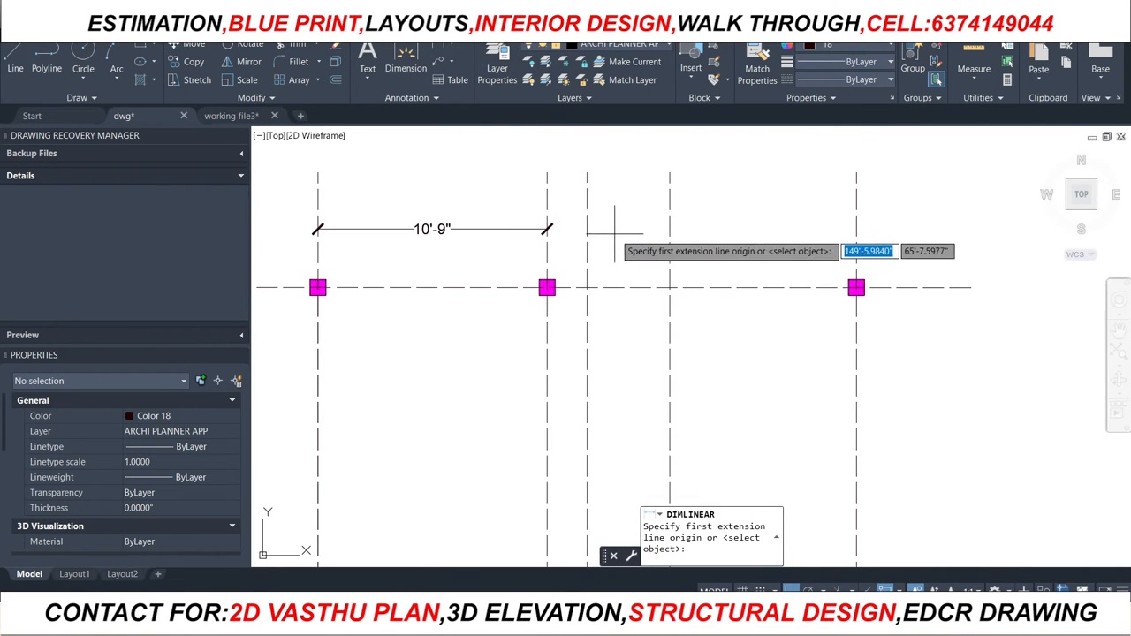
pyautogui.click(547, 229)
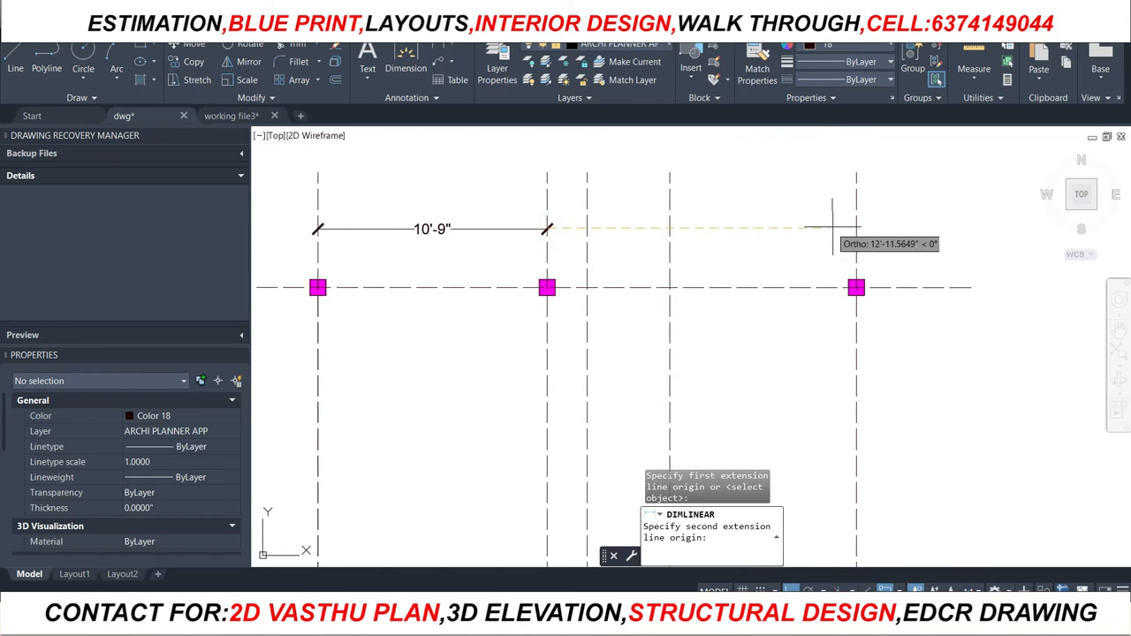
pyautogui.click(856, 229)
pyautogui.scroll(-2, 498, 222)
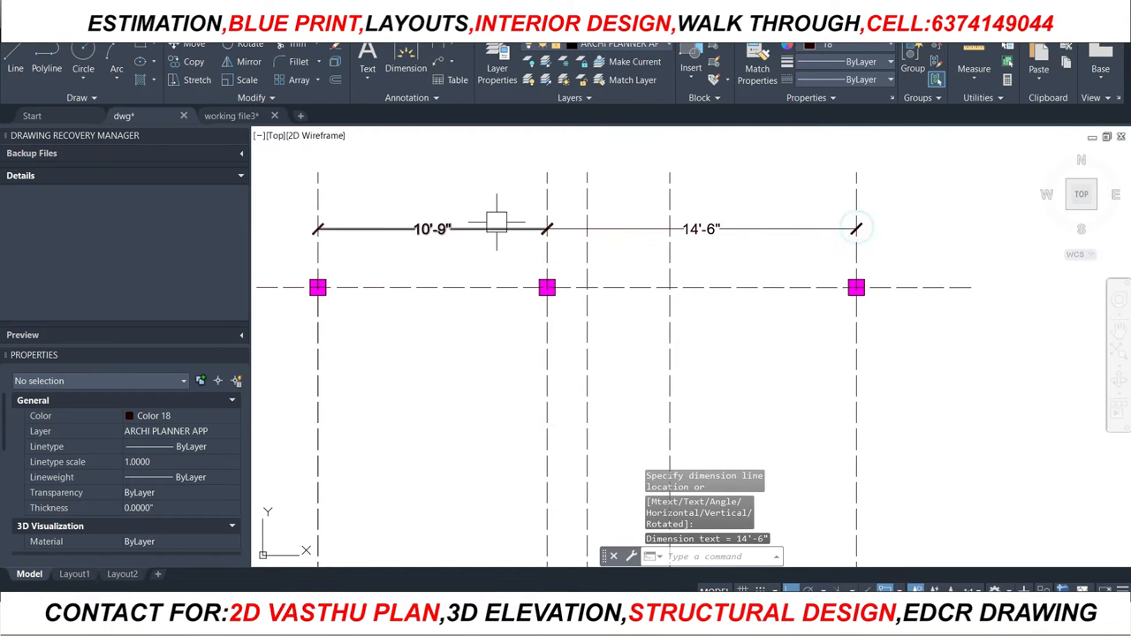
# Examine the column rows and vertical grid lines between the north and southernmost dimension chains
pyautogui.scroll(-2, 542, 216)
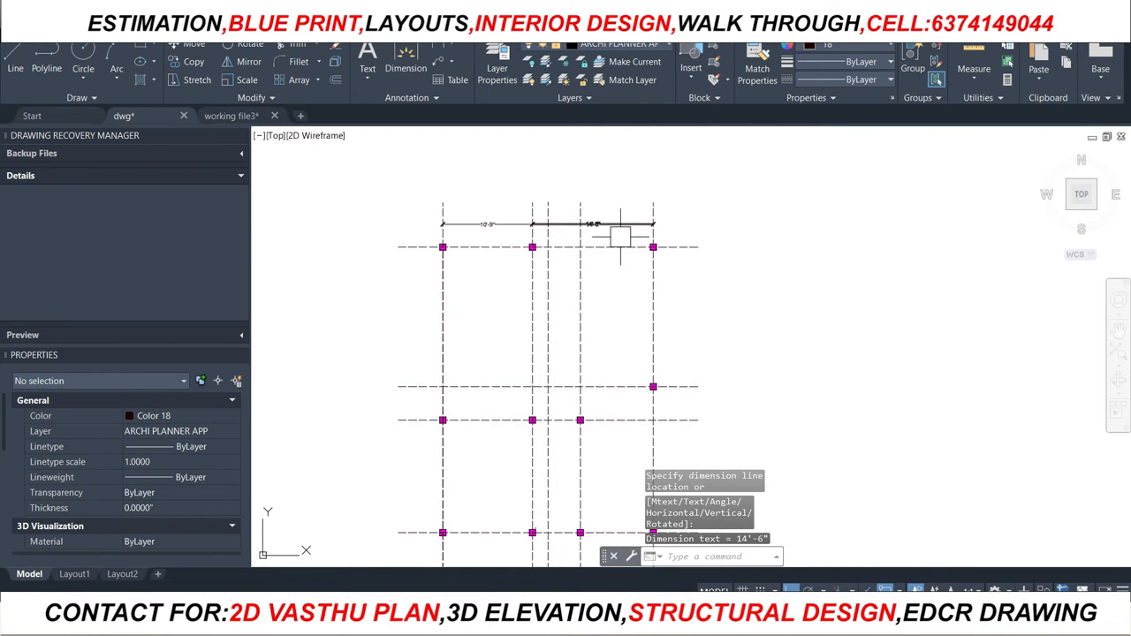
pyautogui.scroll(-2, 577, 252)
pyautogui.scroll(2, 578, 371)
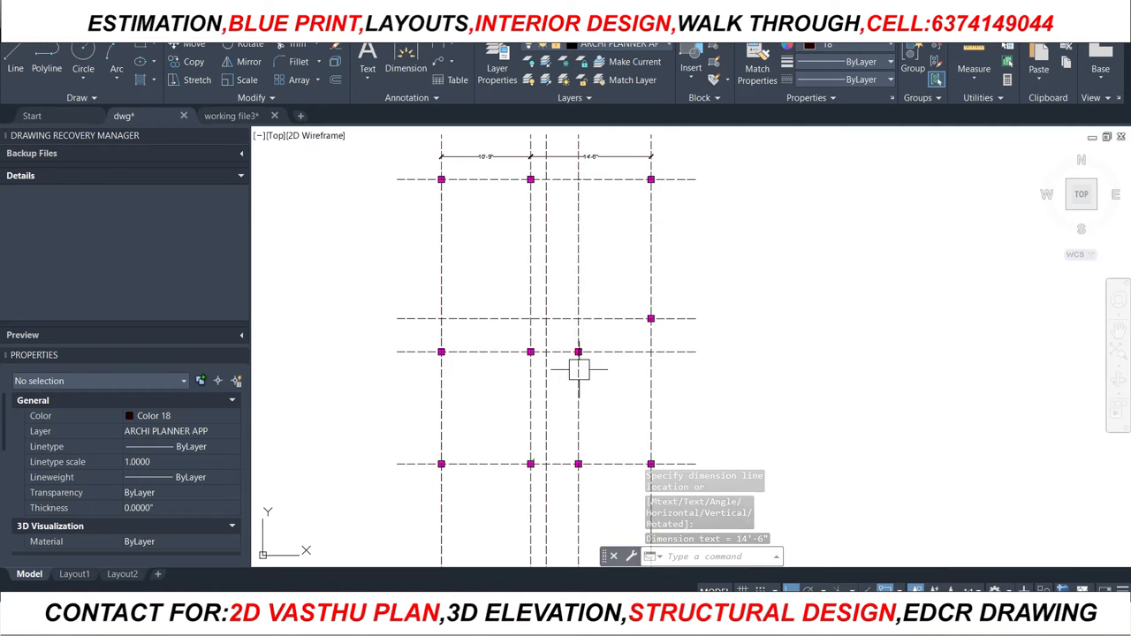
pyautogui.scroll(-2, 555, 334)
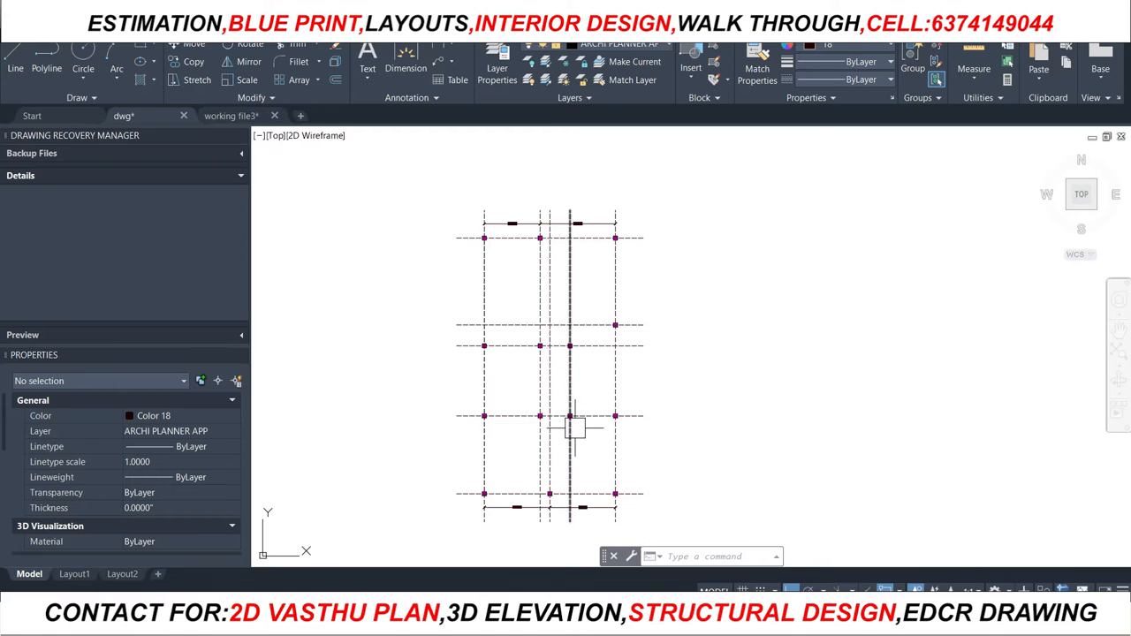
pyautogui.scroll(2, 570, 415)
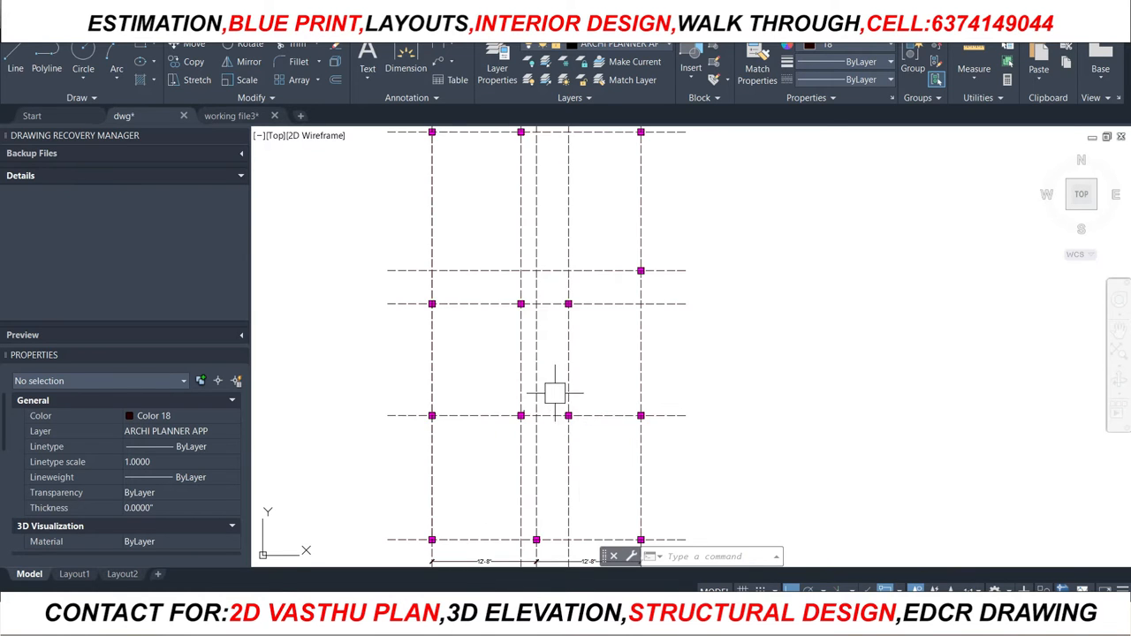
pyautogui.scroll(-2, 554, 393)
pyautogui.scroll(2, 501, 243)
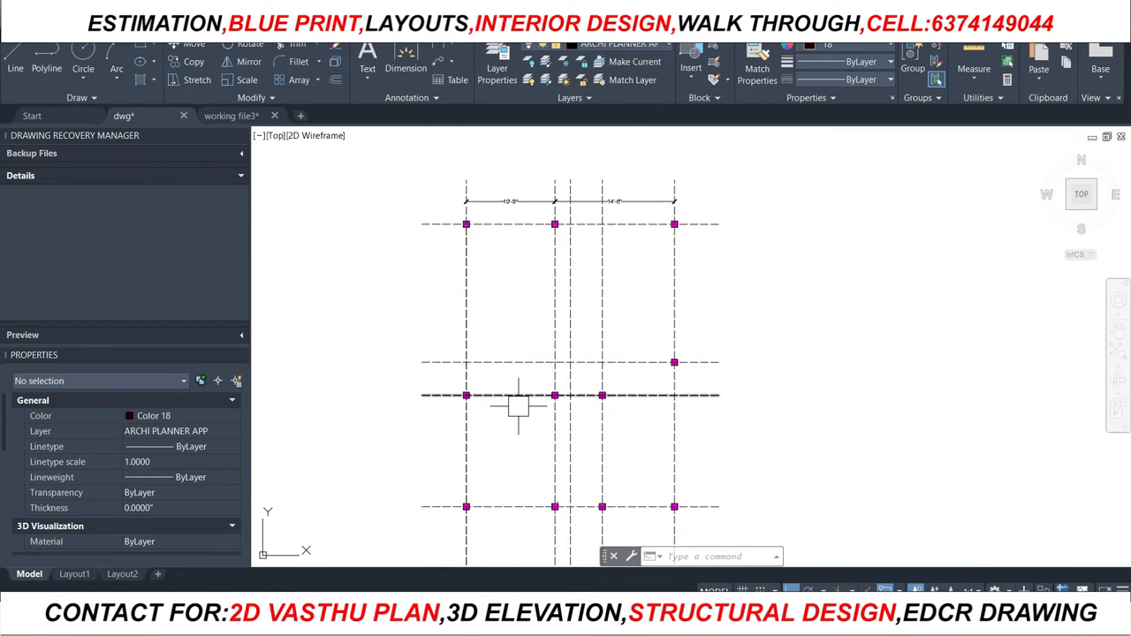
pyautogui.scroll(2, 551, 399)
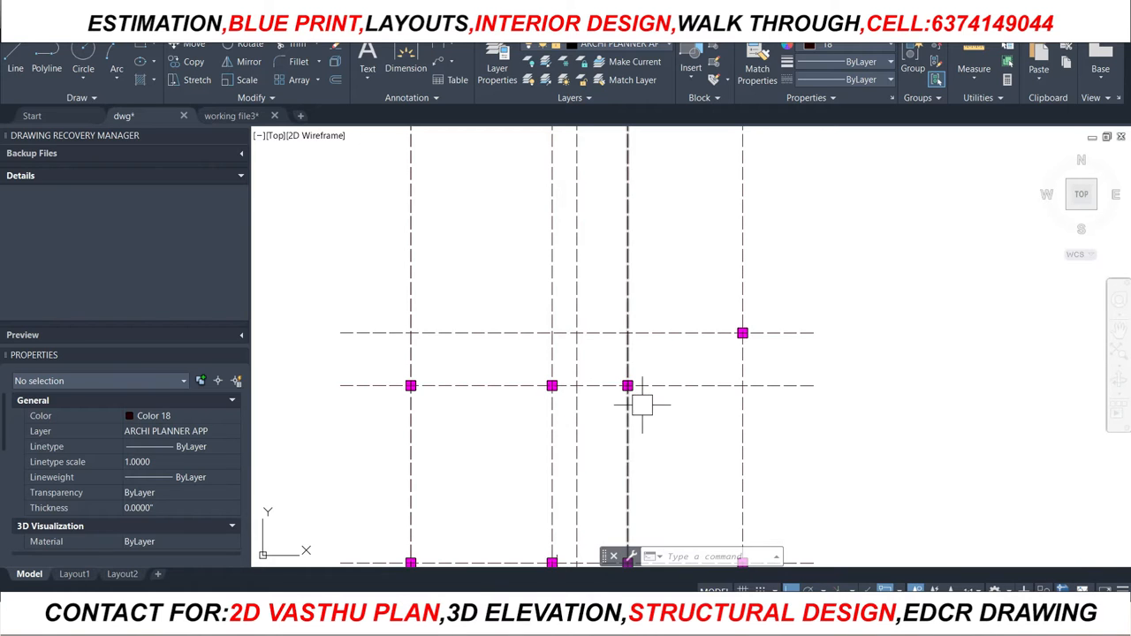
pyautogui.scroll(-2, 608, 402)
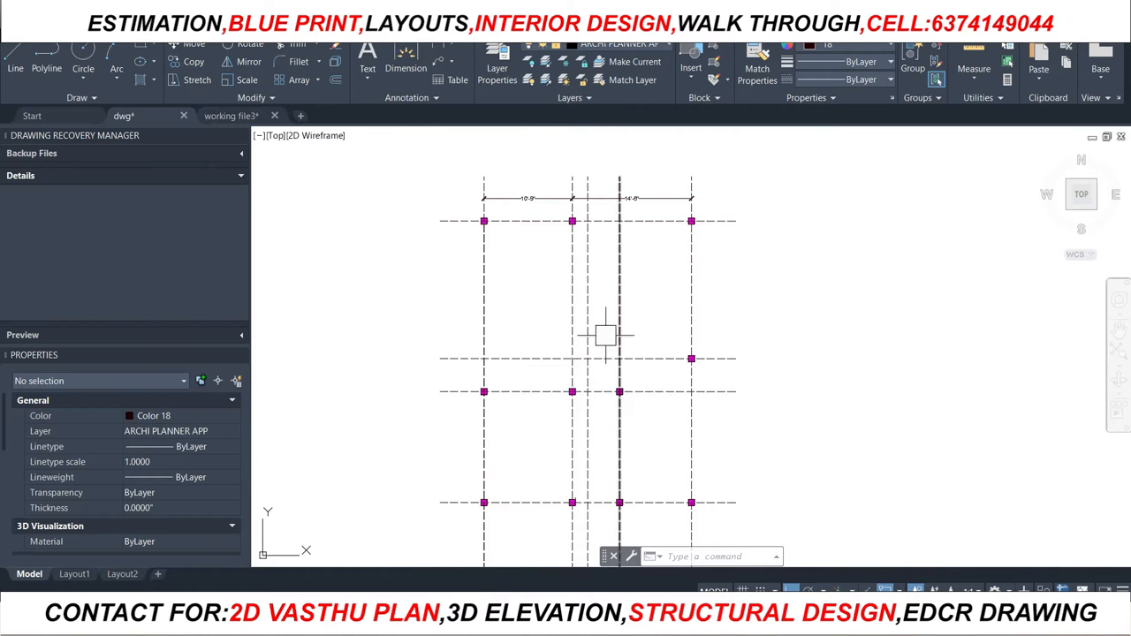
# Add a linear dimension above the north row's dimension chain, from the west centre line to the third vertical grid line
pyautogui.scroll(2, 579, 172)
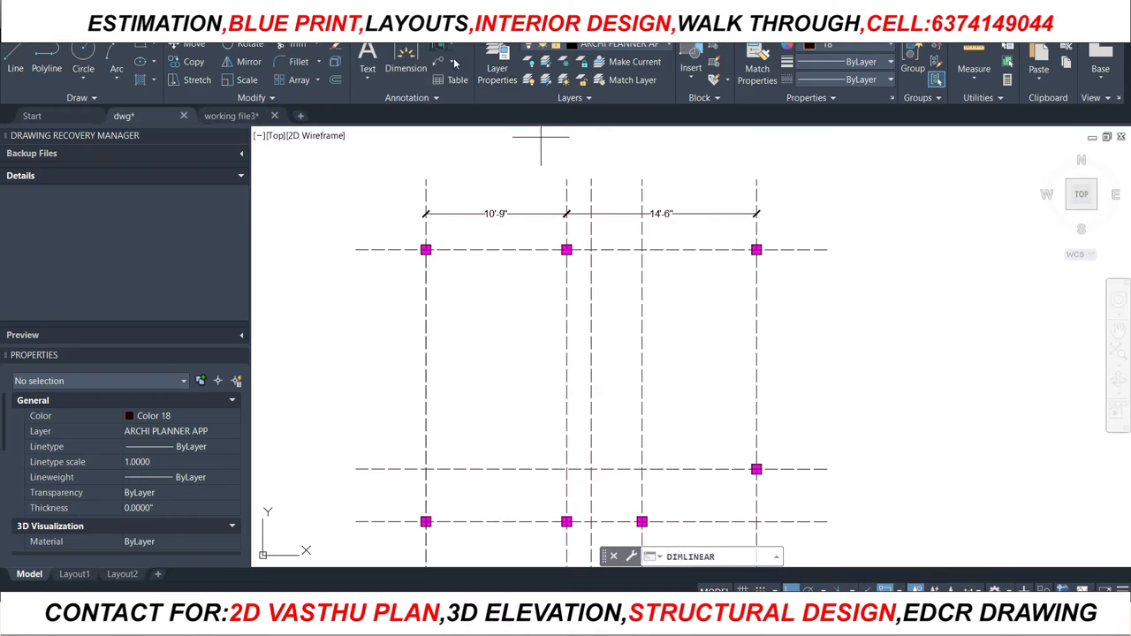
pyautogui.scroll(2, 437, 249)
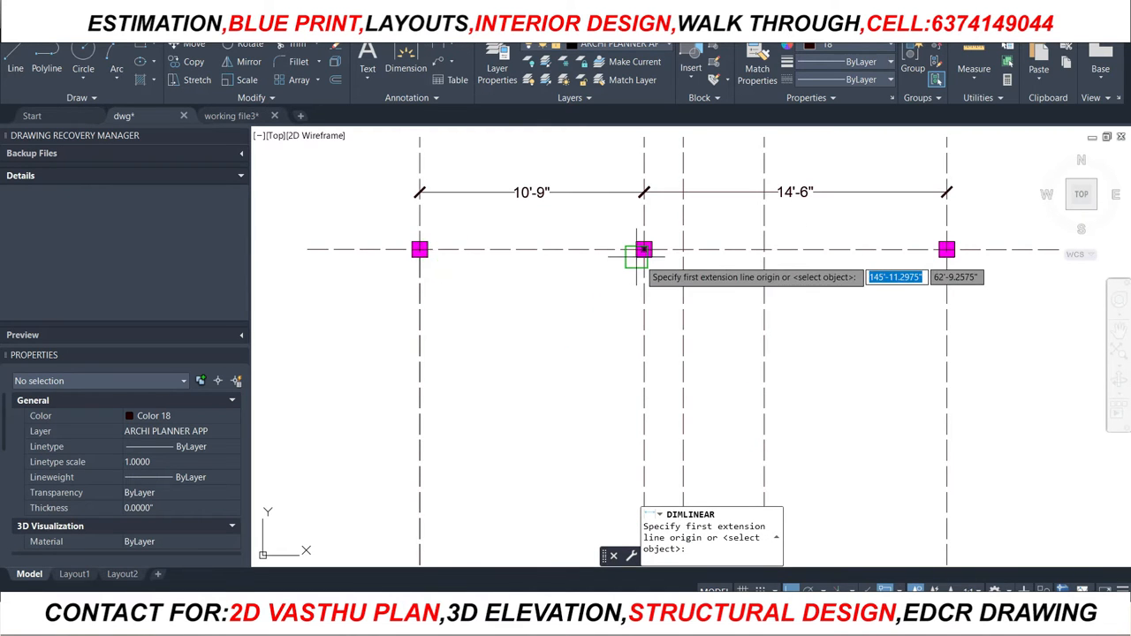
pyautogui.scroll(-2, 643, 250)
pyautogui.scroll(-2, 619, 309)
pyautogui.scroll(3, 602, 406)
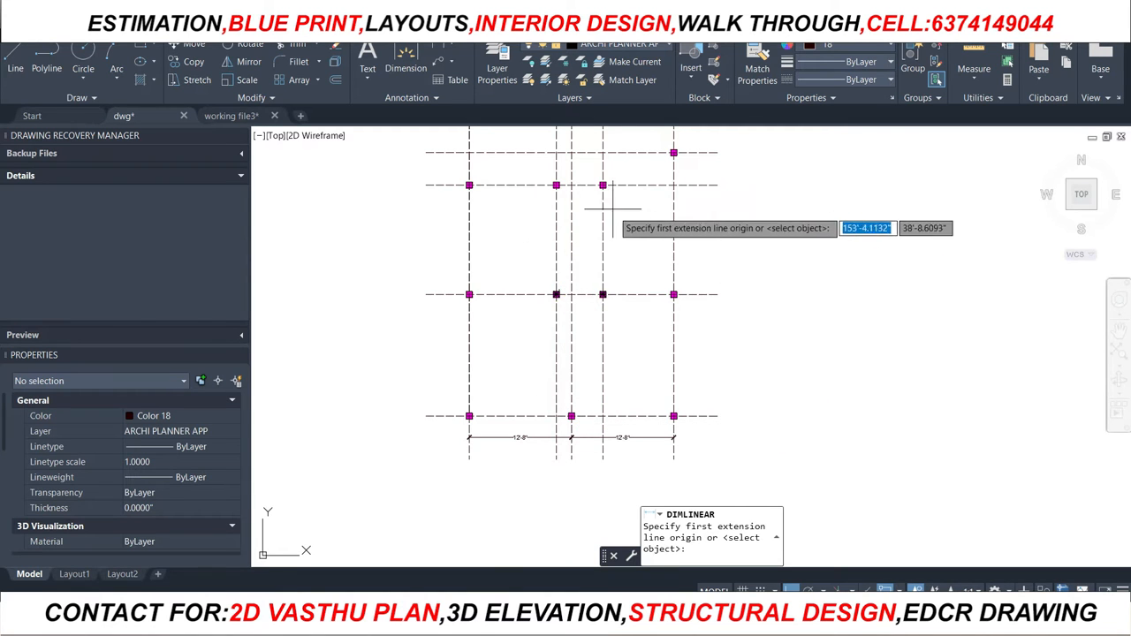
pyautogui.scroll(-2, 606, 222)
pyautogui.scroll(3, 555, 241)
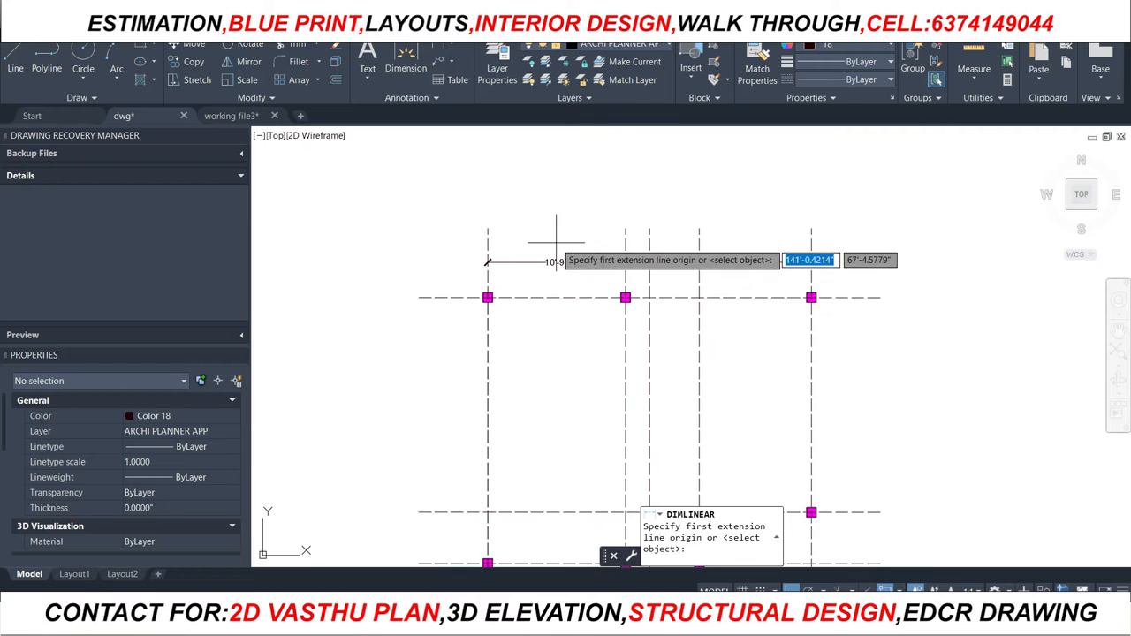
pyautogui.click(489, 243)
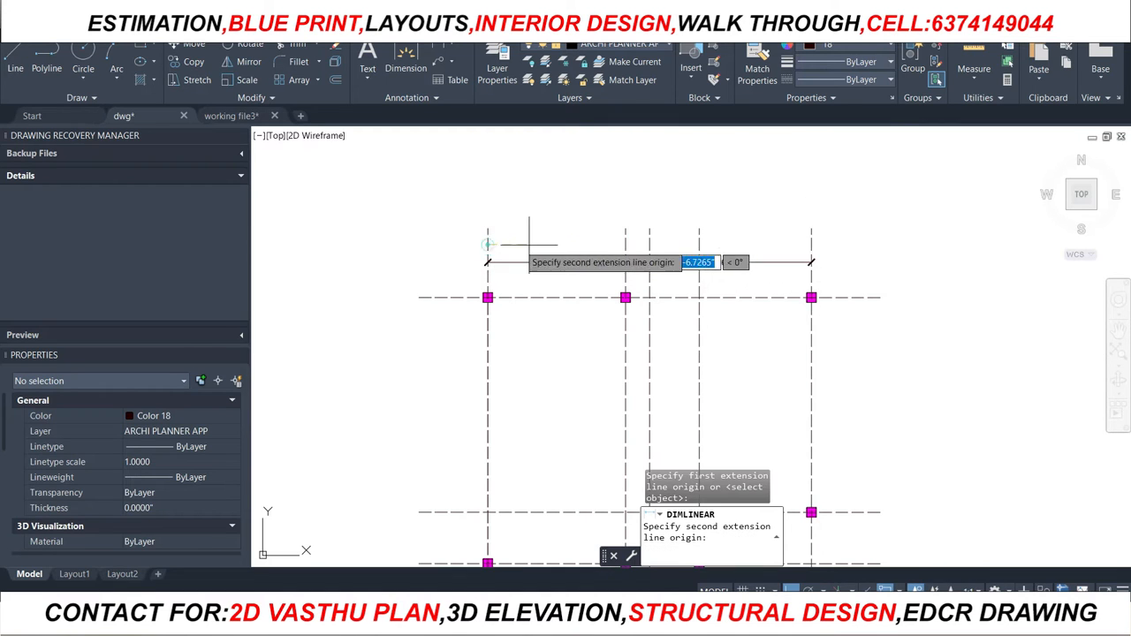
pyautogui.click(649, 246)
pyautogui.scroll(-2, 558, 212)
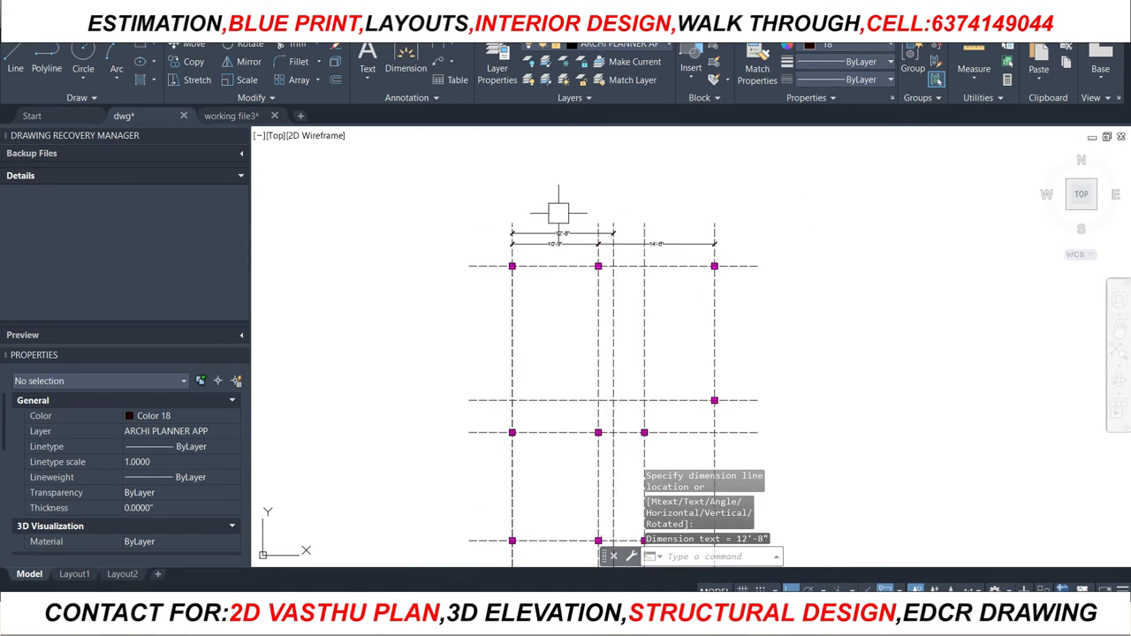
# Add a vertical linear dimension east of the columns, between the north row's centre line and the second horizontal grid line
pyautogui.scroll(-4, 565, 203)
pyautogui.scroll(4, 615, 293)
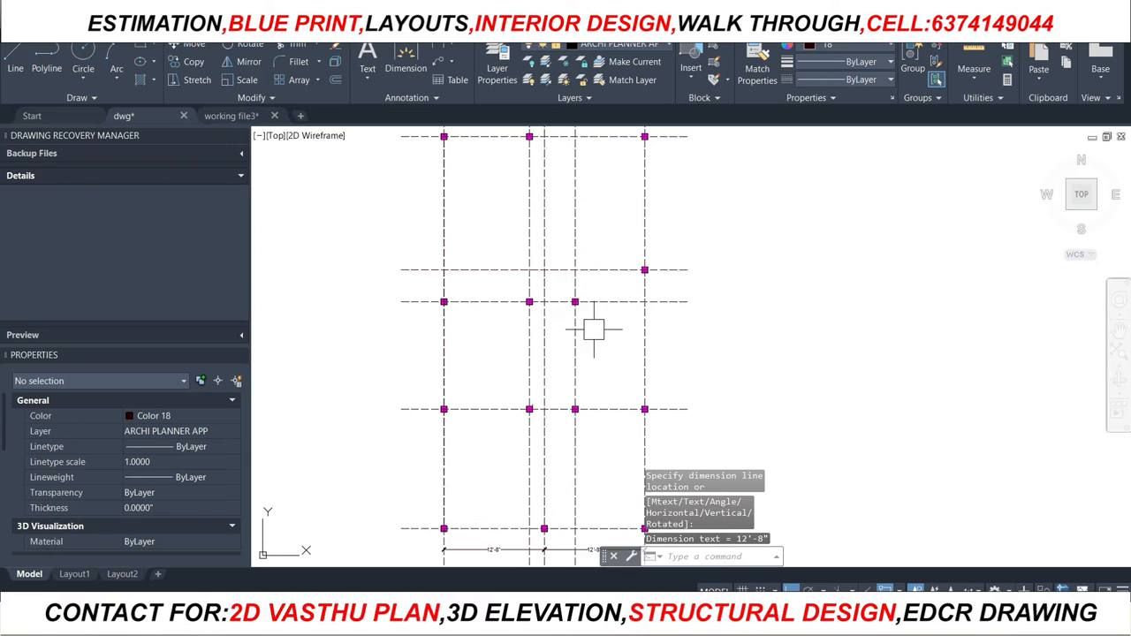
pyautogui.scroll(-2, 574, 354)
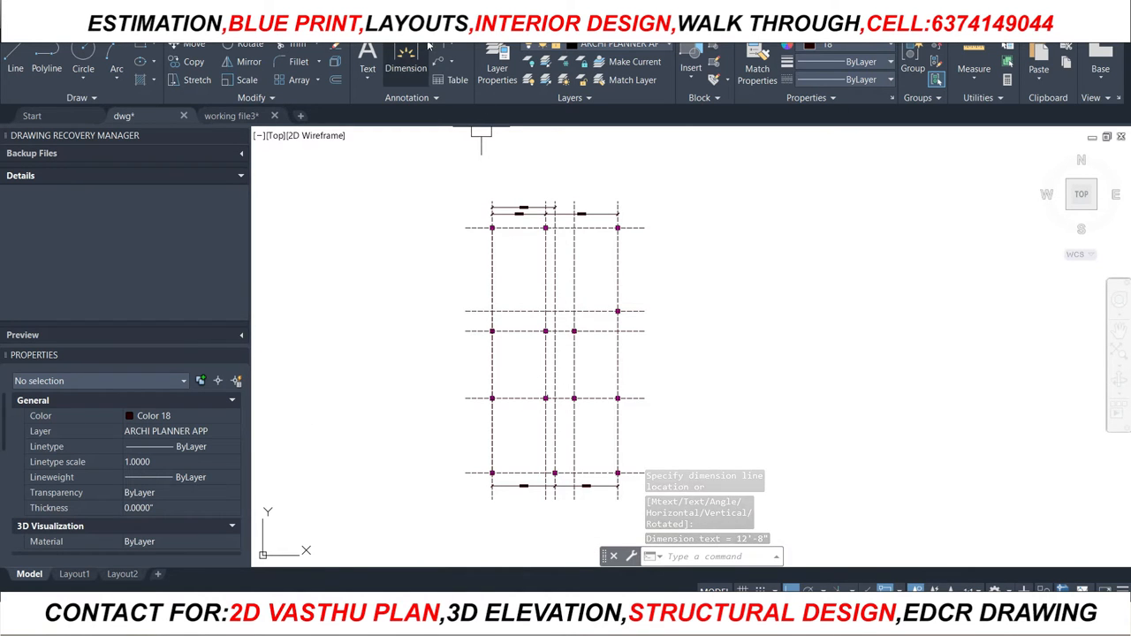
pyautogui.press('Return')
pyautogui.scroll(2, 485, 265)
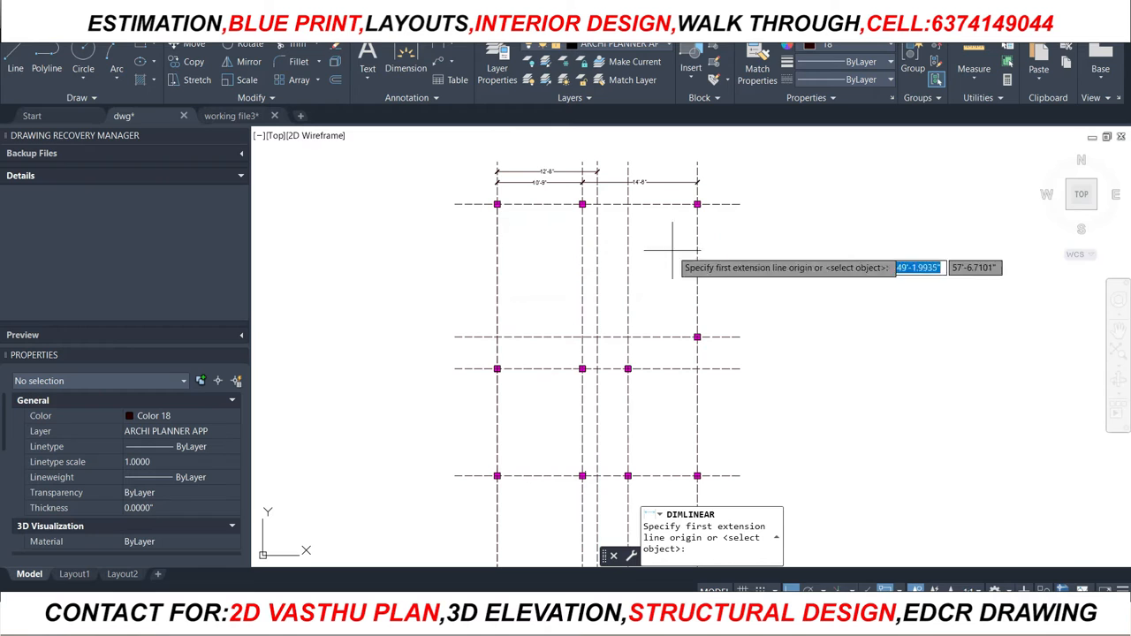
pyautogui.click(718, 204)
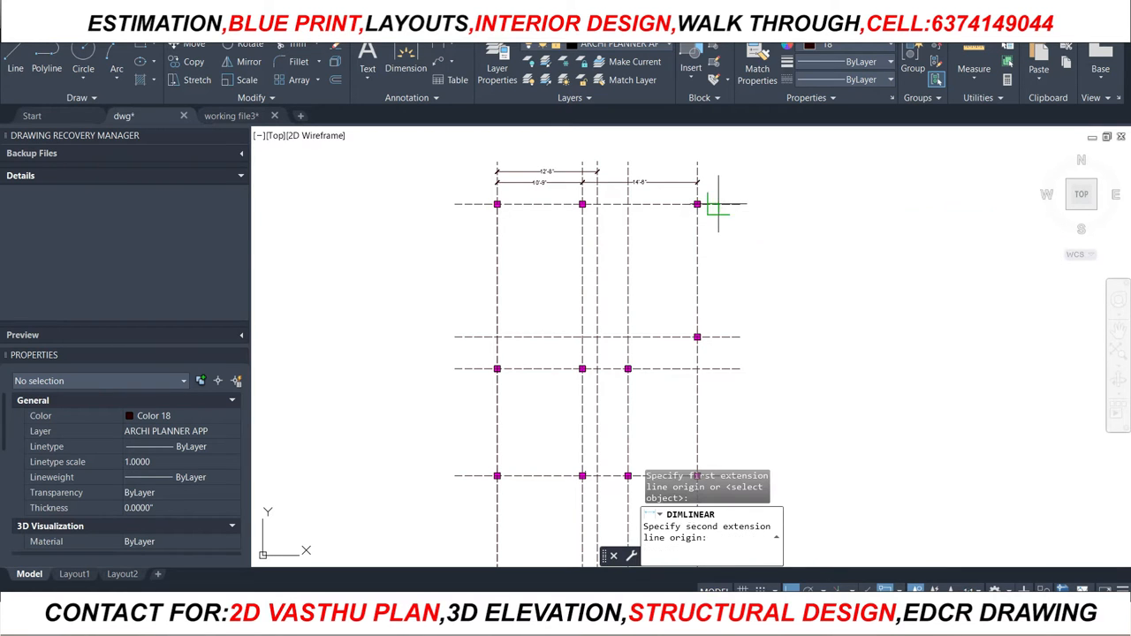
pyautogui.click(719, 337)
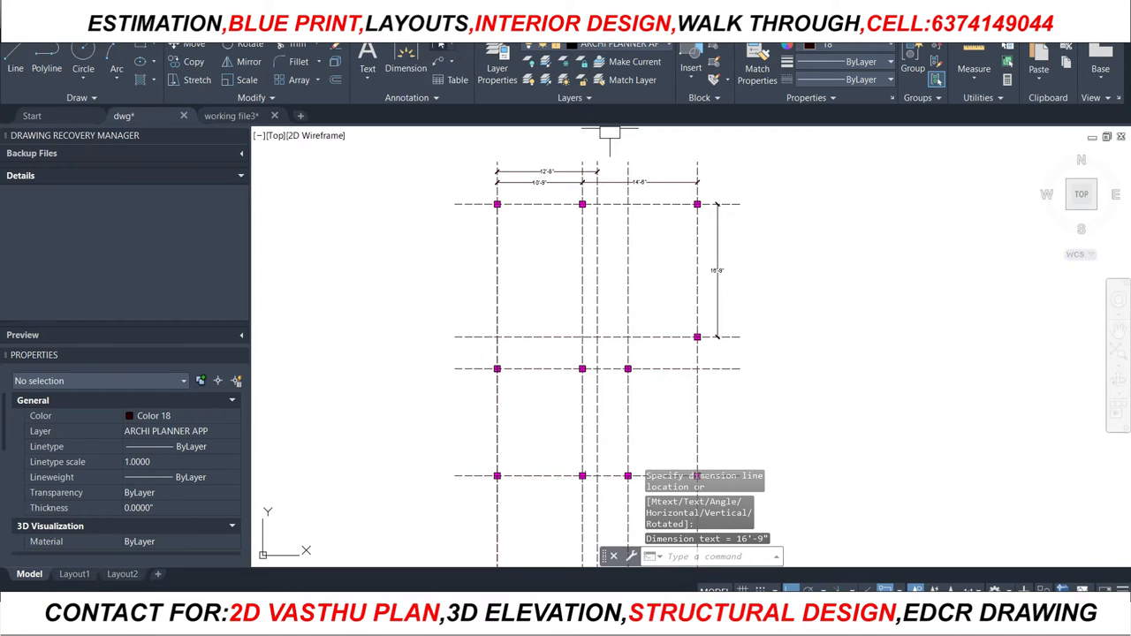
# Continue the east-side chain with a linear dimension between the second and third horizontal grid lines
pyautogui.press('Return')
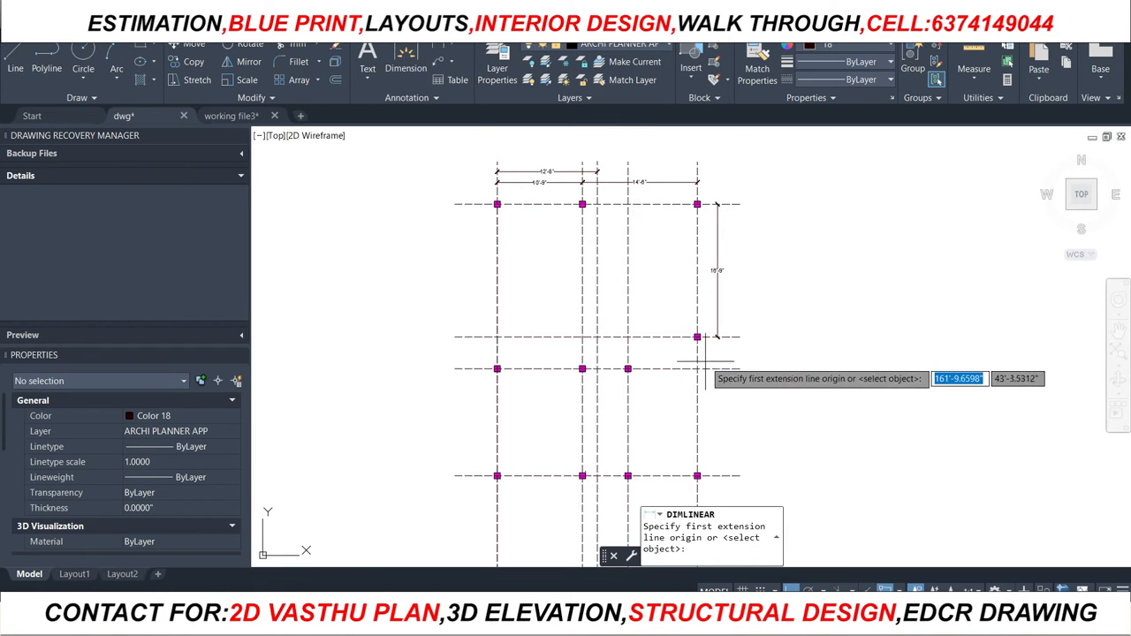
pyautogui.scroll(2, 705, 363)
pyautogui.click(723, 307)
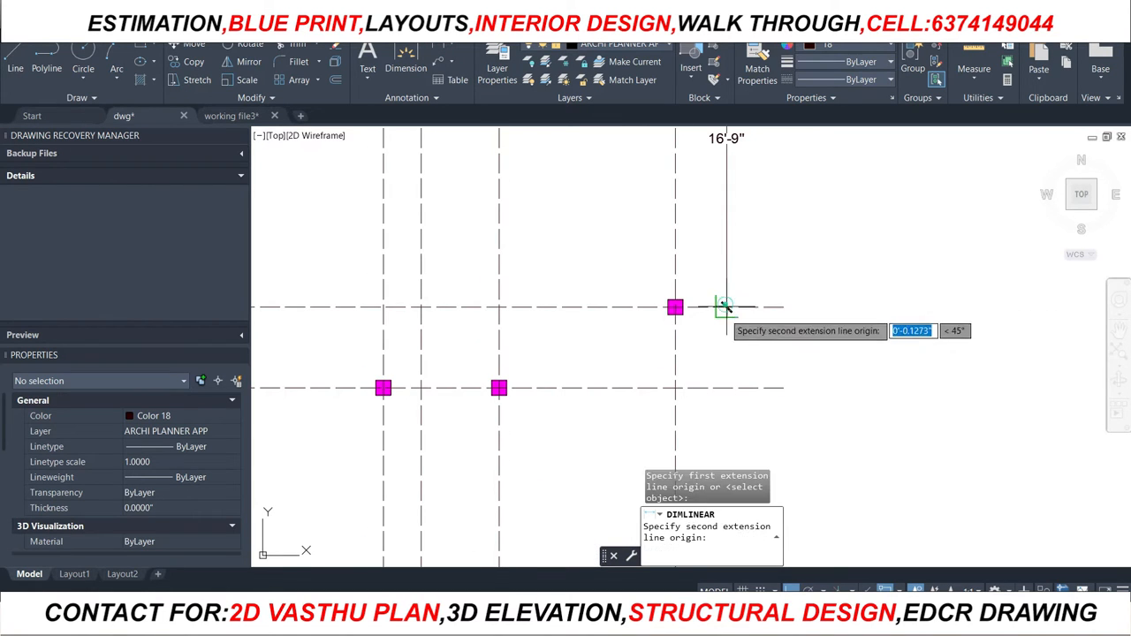
pyautogui.click(725, 387)
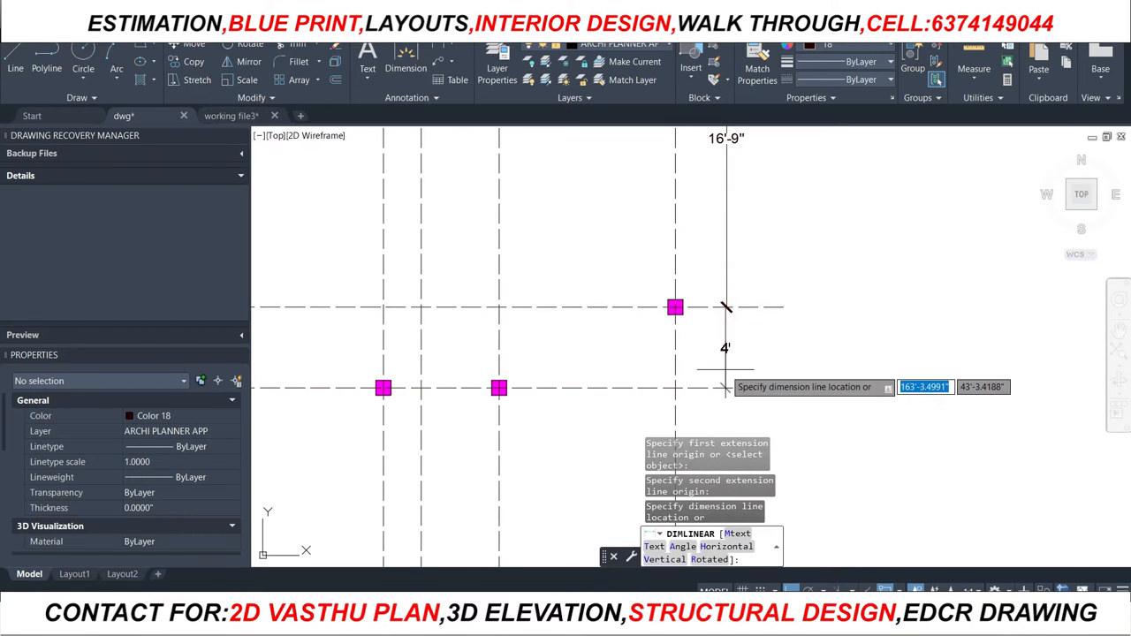
pyautogui.click(726, 382)
pyautogui.scroll(-3, 703, 272)
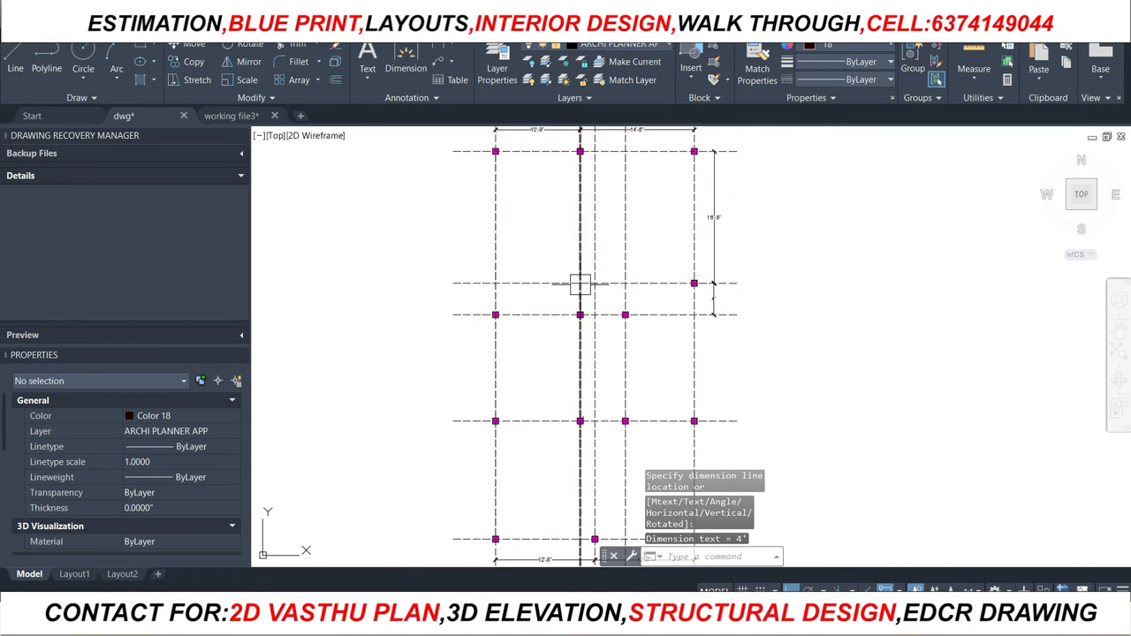
# Add a vertical linear dimension west of the columns, between the first and third horizontal grid lines from the north
pyautogui.click(435, 54)
pyautogui.click(472, 151)
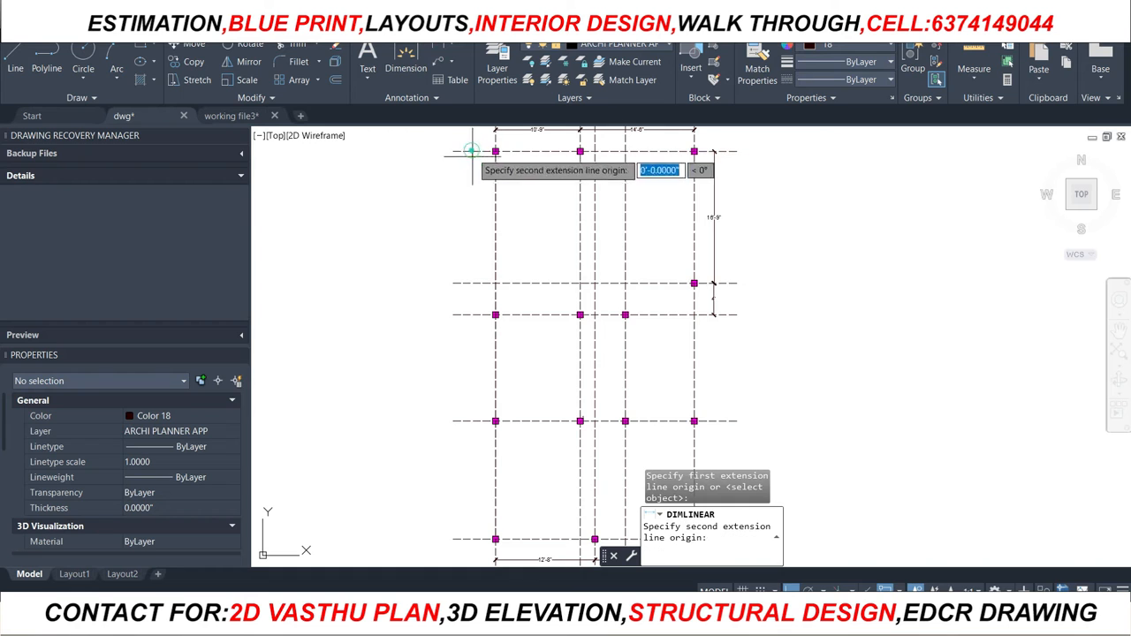
pyautogui.click(471, 315)
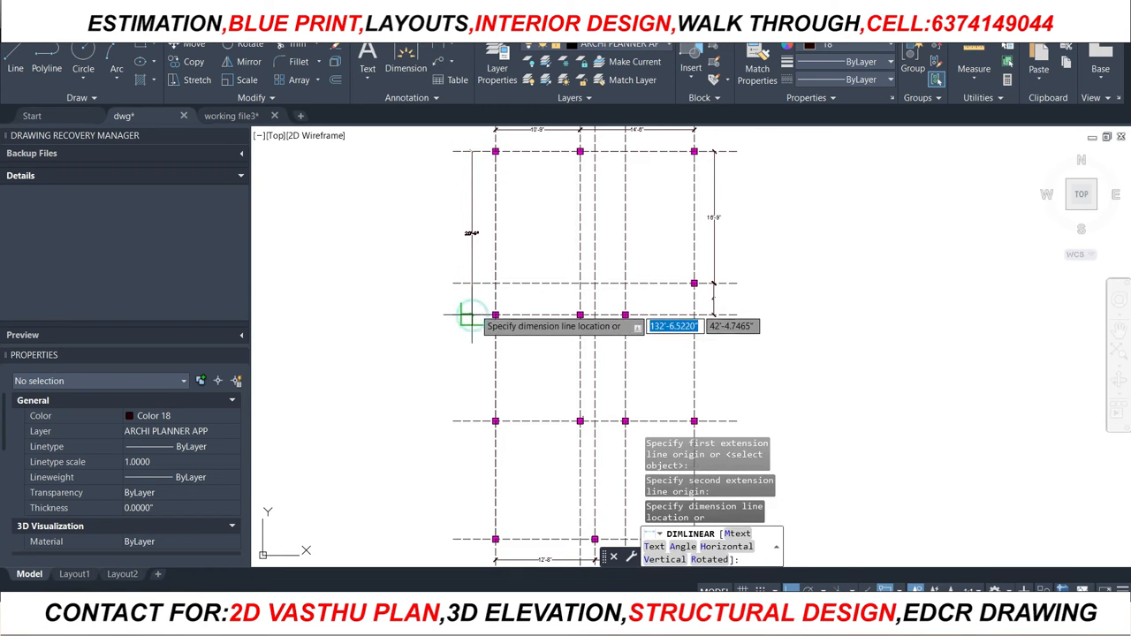
pyautogui.click(470, 299)
# Continue the west-side chain with a linear dimension between the third and fourth horizontal grid lines
pyautogui.click(439, 49)
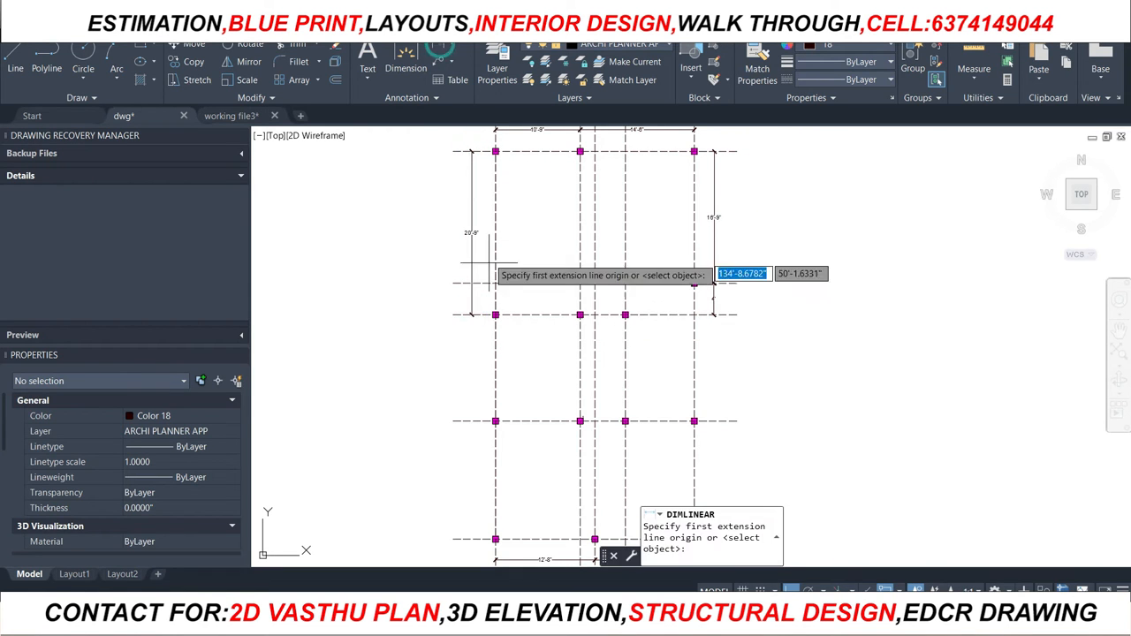
pyautogui.scroll(4, 466, 296)
pyautogui.click(466, 296)
pyautogui.scroll(-4, 466, 296)
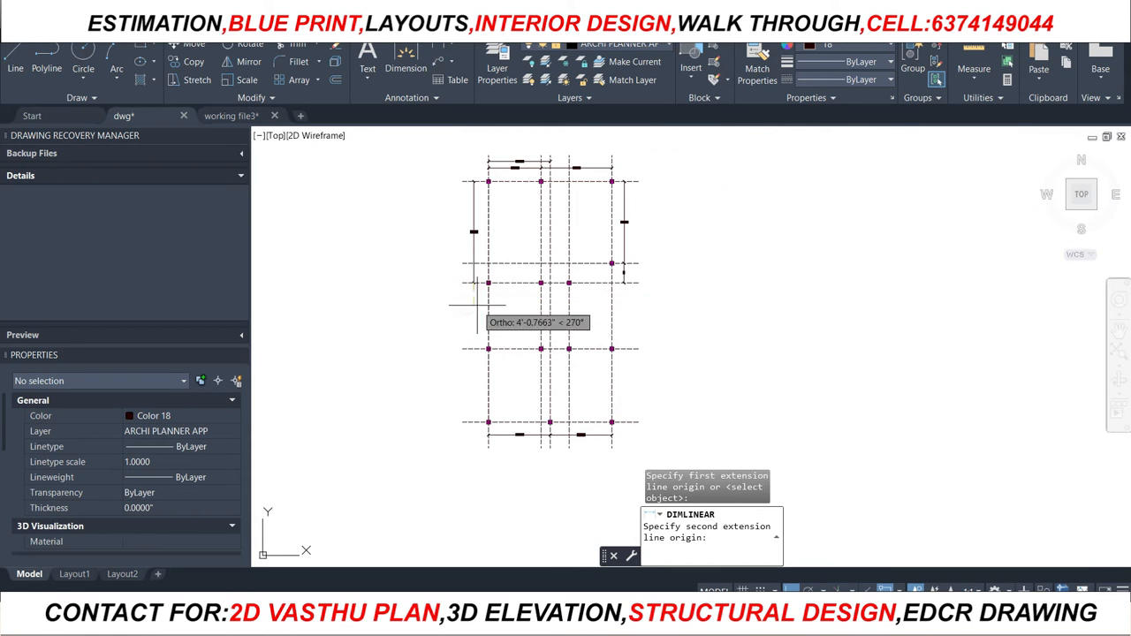
pyautogui.scroll(2, 475, 349)
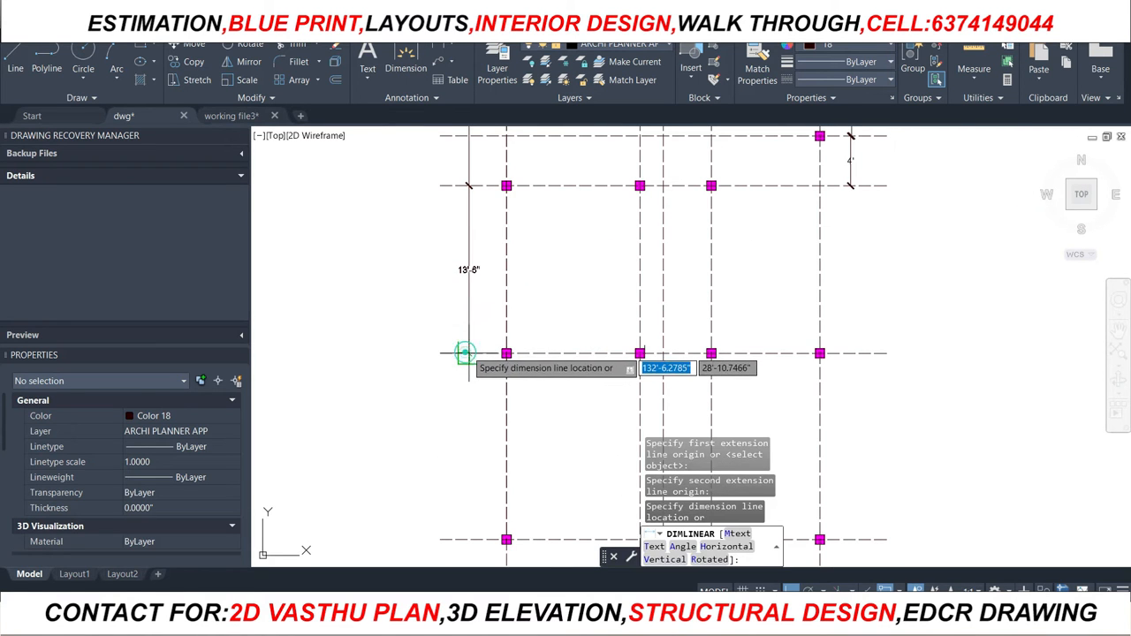
pyautogui.click(466, 353)
pyautogui.click(468, 352)
# Continue the east-side chain with a linear dimension between the third and fourth horizontal grid lines
pyautogui.click(439, 48)
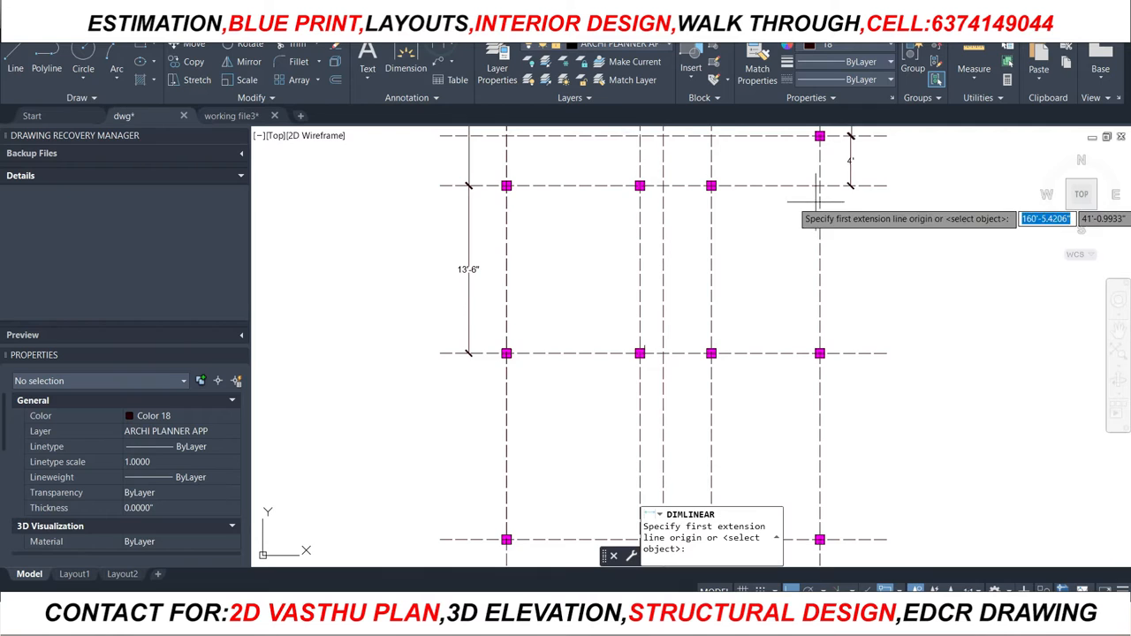
pyautogui.scroll(2, 857, 173)
pyautogui.click(857, 173)
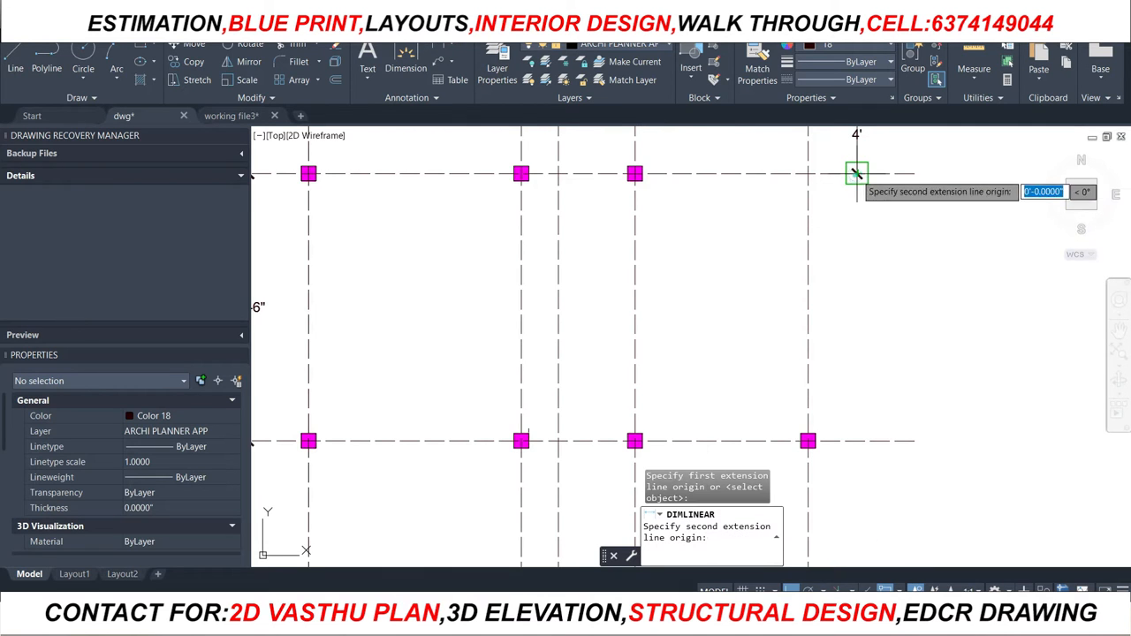
pyautogui.click(854, 439)
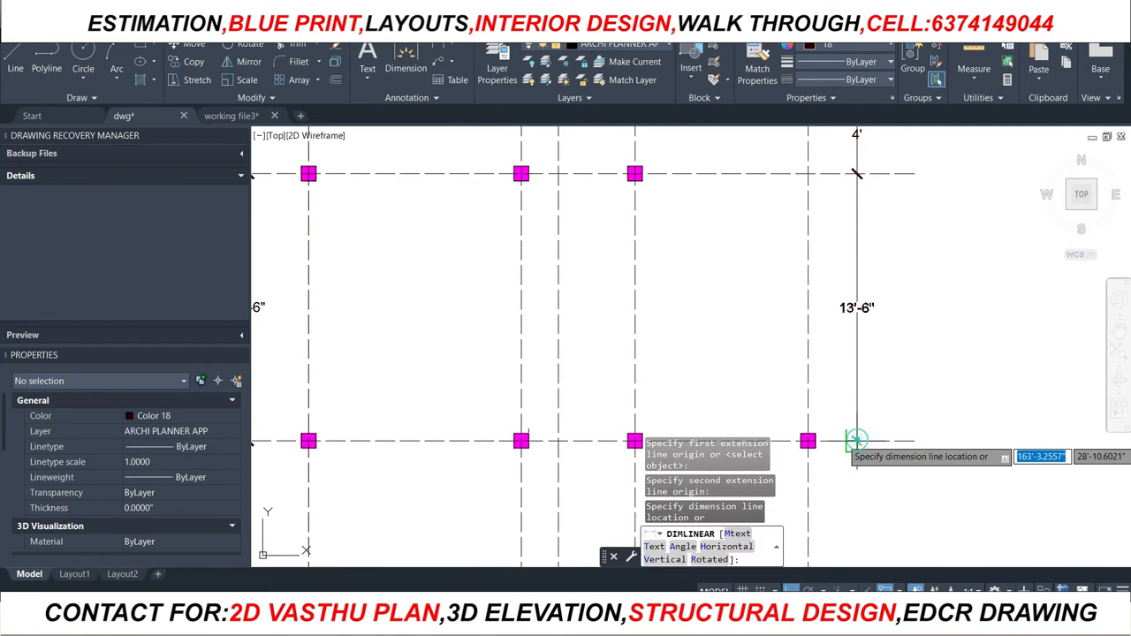
pyautogui.click(857, 439)
pyautogui.scroll(-3, 751, 248)
pyautogui.scroll(-2, 681, 205)
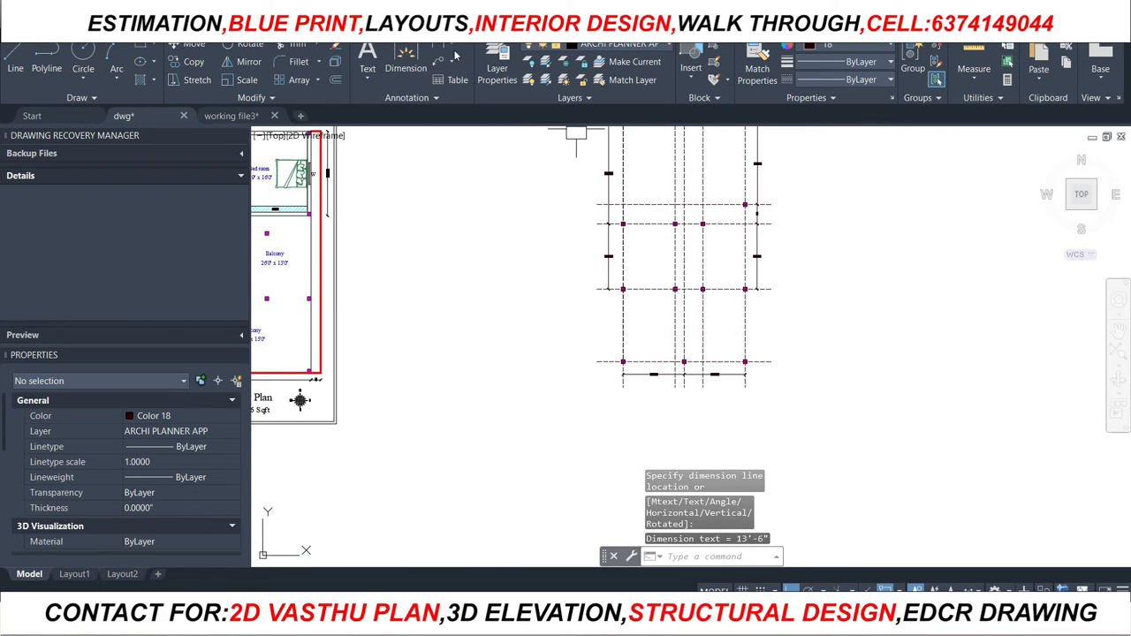
# Continue the east-side chain with a linear dimension between the fourth and fifth horizontal grid lines from the north
pyautogui.press('Return')
pyautogui.scroll(5, 742, 282)
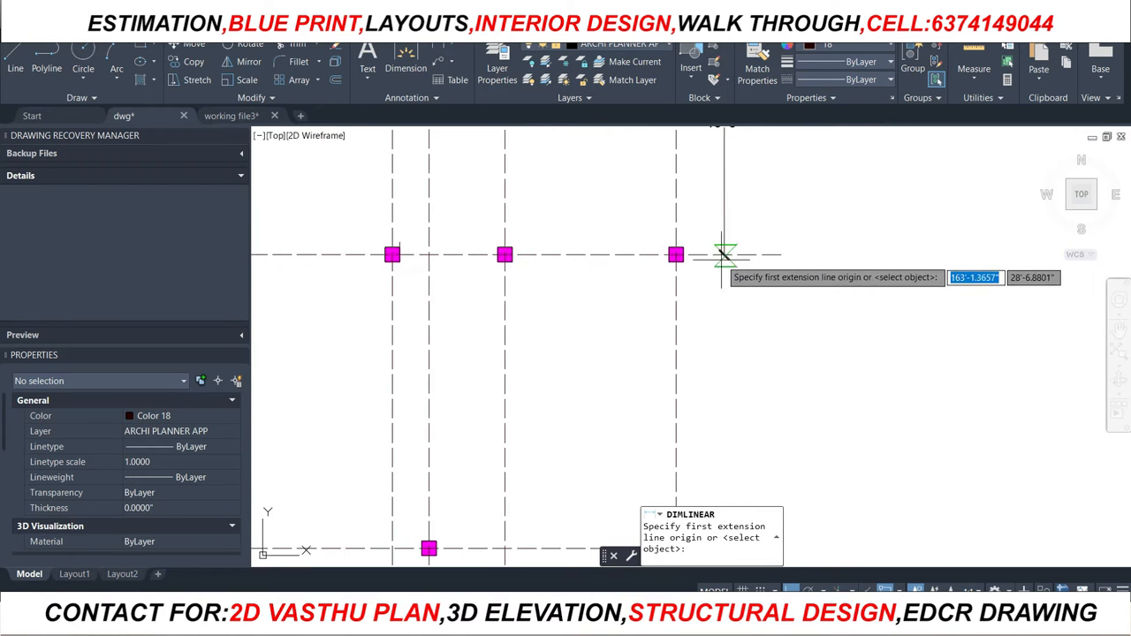
pyautogui.click(723, 255)
pyautogui.scroll(-2, 723, 252)
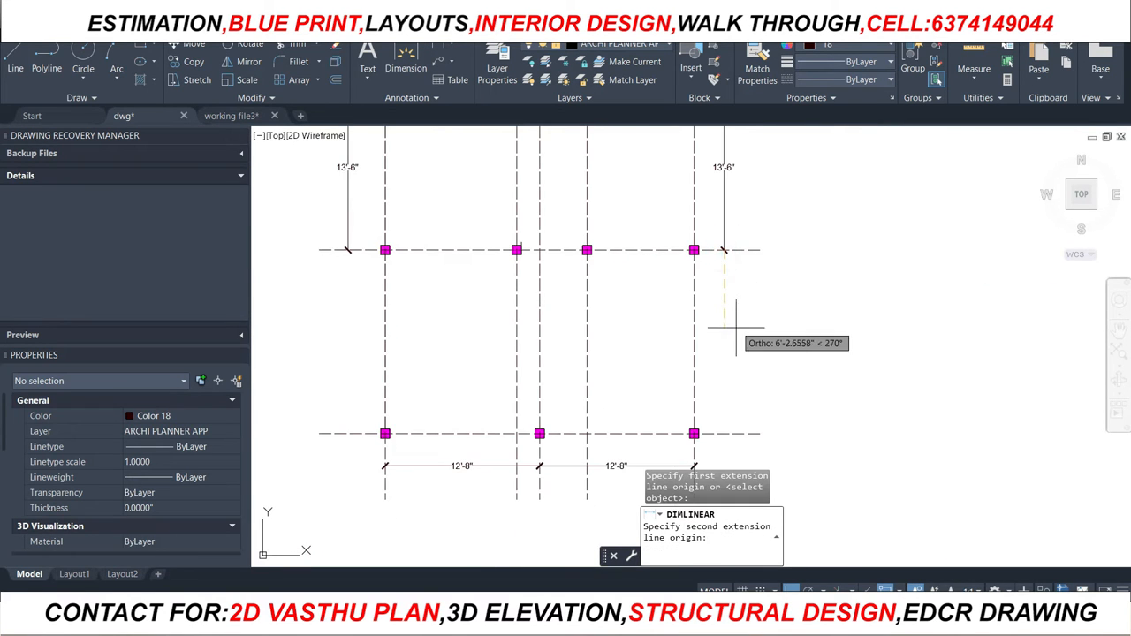
pyautogui.click(723, 431)
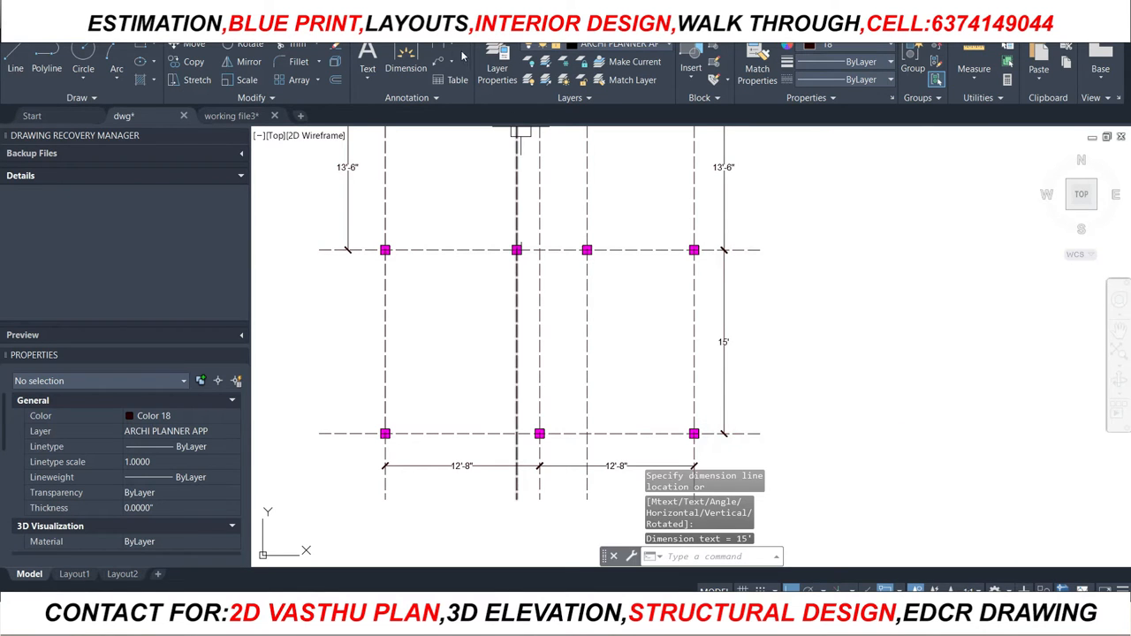
# Continue the west-side chain with a linear dimension between the fourth and fifth horizontal grid lines
pyautogui.press('Return')
pyautogui.scroll(4, 346, 250)
pyautogui.click(346, 250)
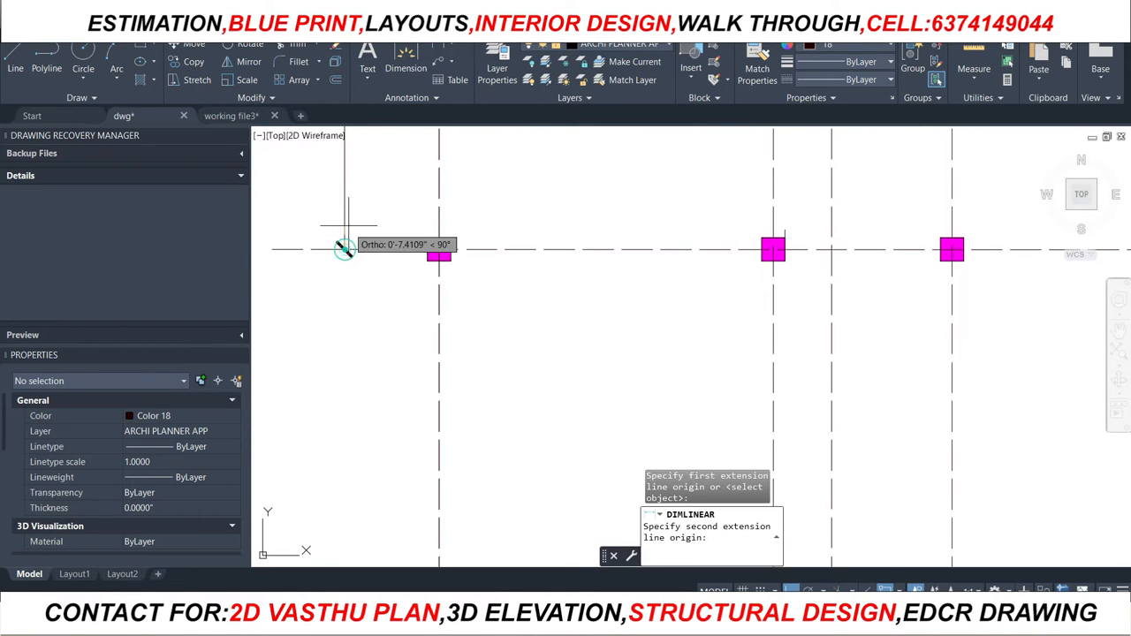
pyautogui.scroll(-4, 345, 248)
pyautogui.click(347, 419)
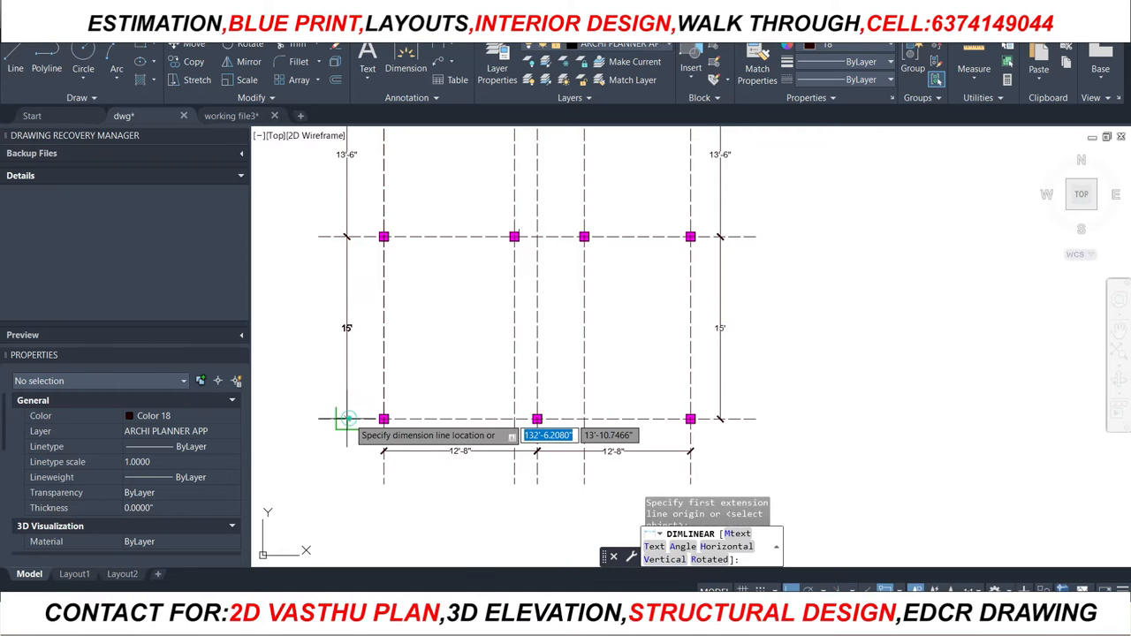
pyautogui.click(348, 480)
pyautogui.scroll(-6, 625, 300)
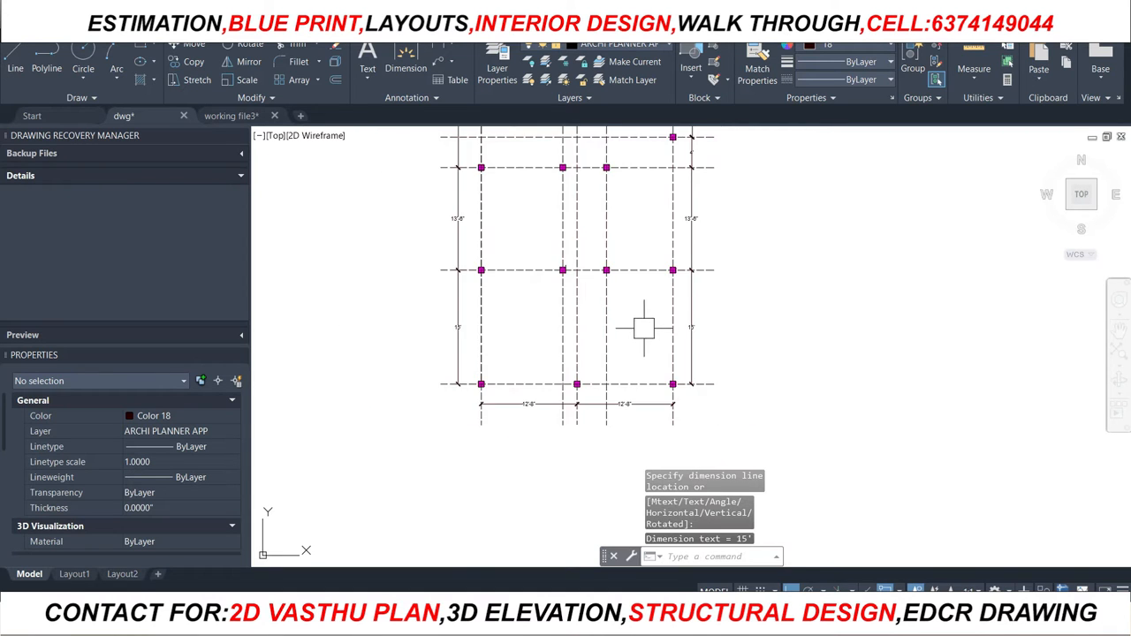
# Add an overall horizontal linear dimension north of the columns, between the north ends of the westernmost and easternmost grid lines
pyautogui.scroll(3, 700, 227)
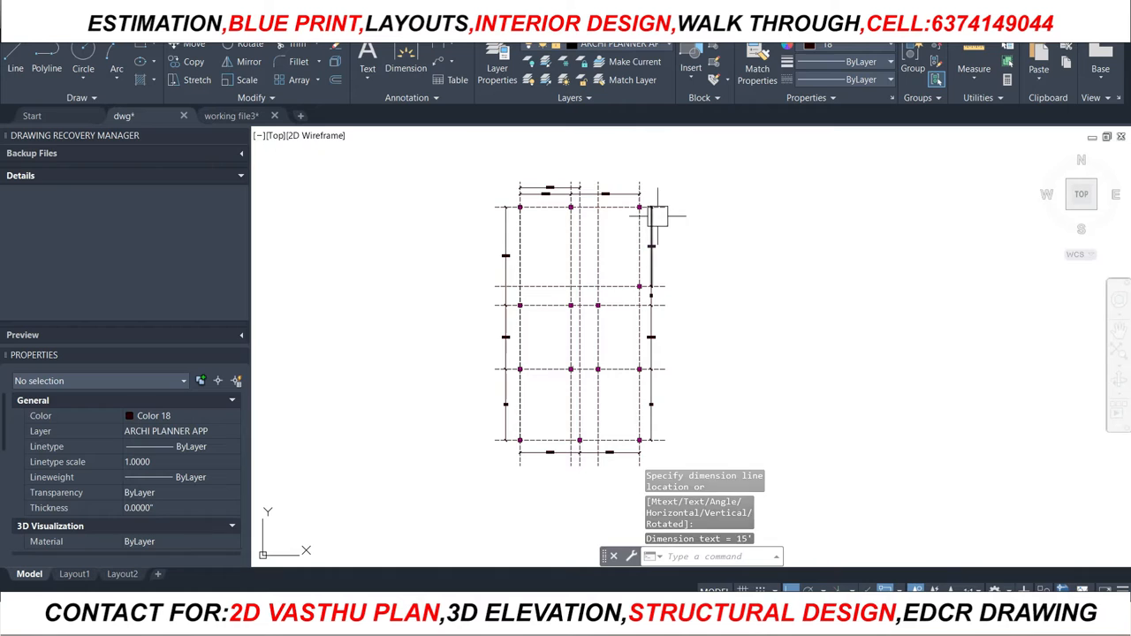
pyautogui.scroll(2, 636, 170)
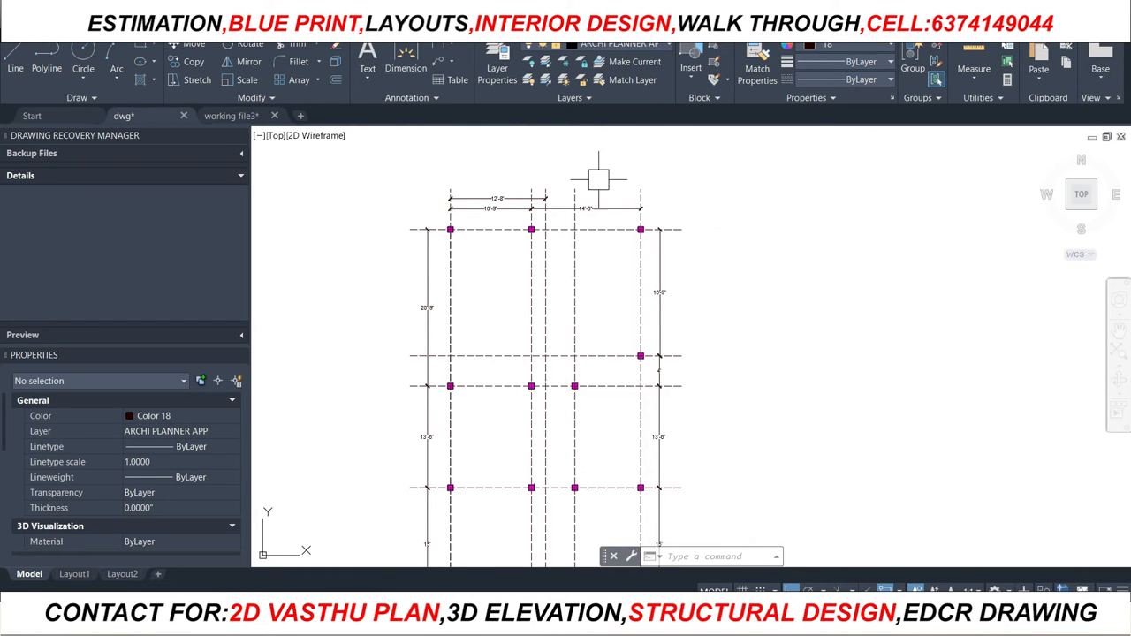
pyautogui.click(440, 44)
pyautogui.scroll(2, 472, 141)
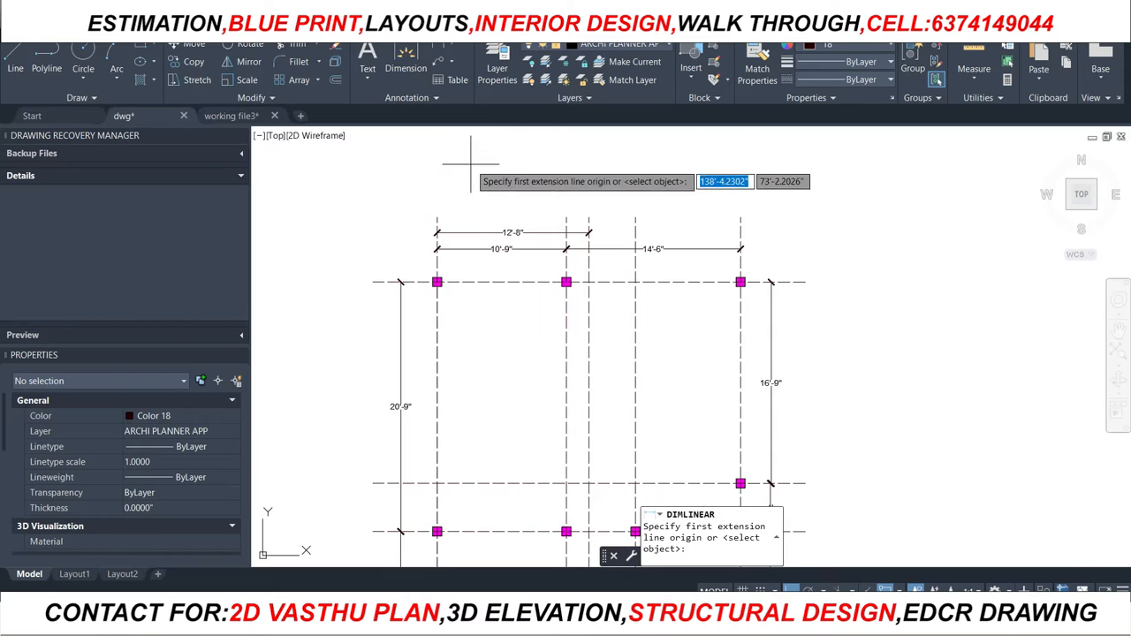
pyautogui.click(437, 216)
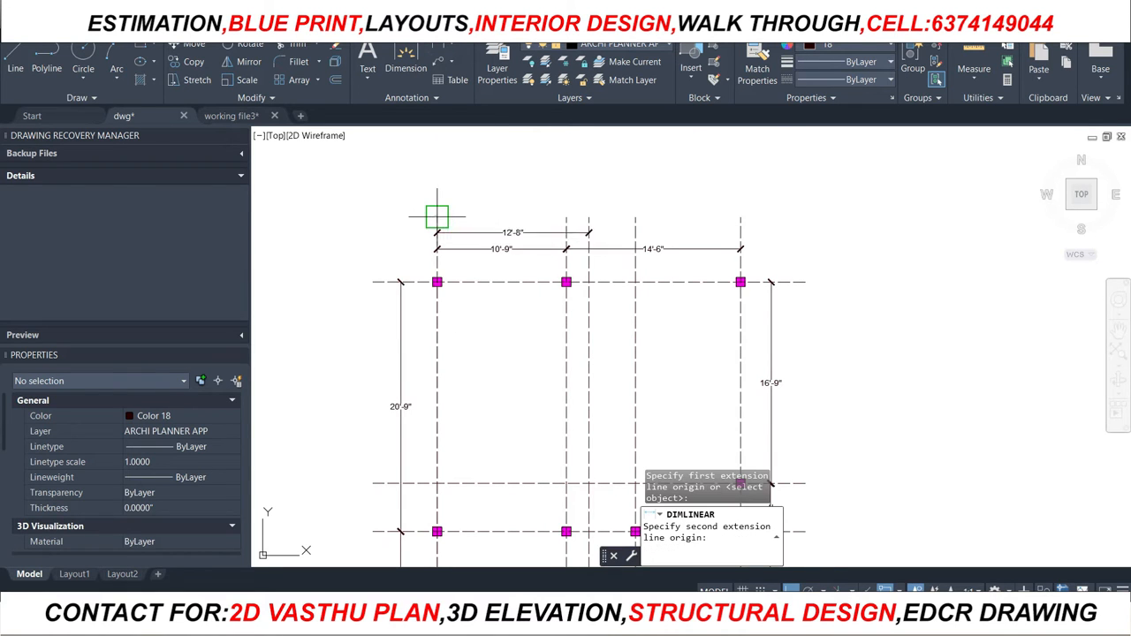
pyautogui.click(739, 217)
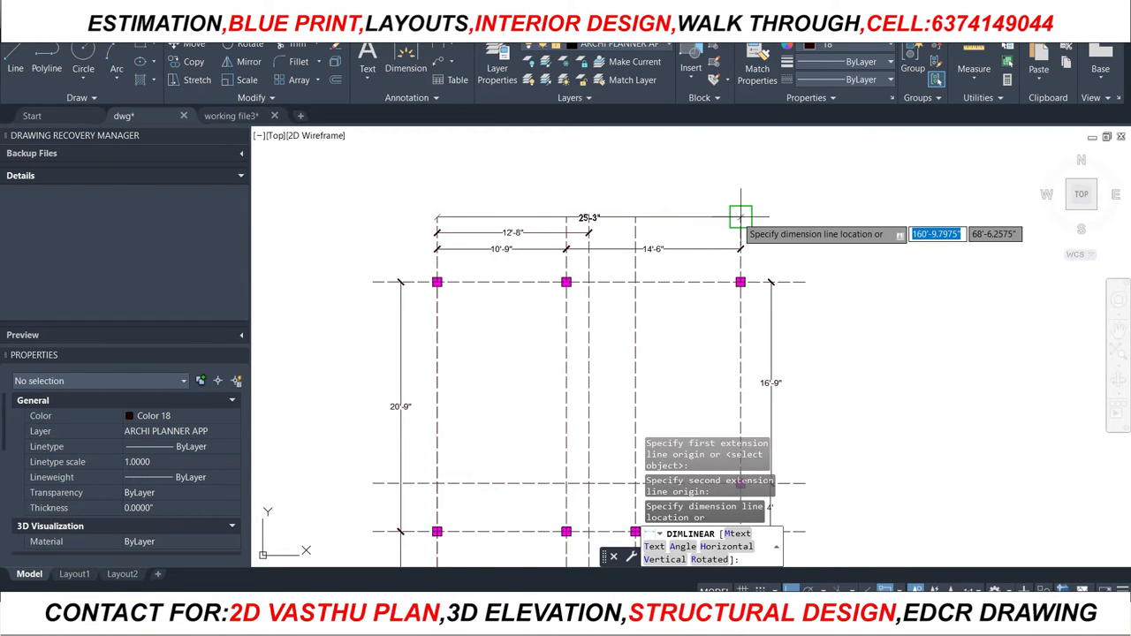
pyautogui.click(740, 216)
# Move the overall horizontal dimension about 1'-3" north, clear of the grid line ends
pyautogui.click(710, 215)
pyautogui.rightClick(703, 217)
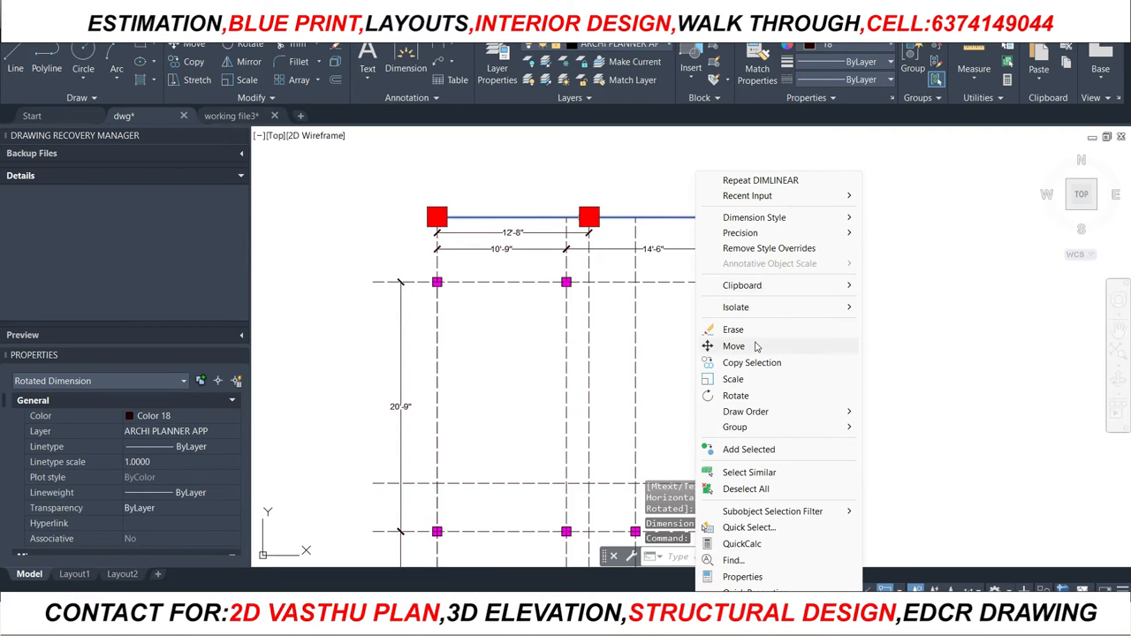
pyautogui.click(755, 346)
pyautogui.scroll(2, 743, 213)
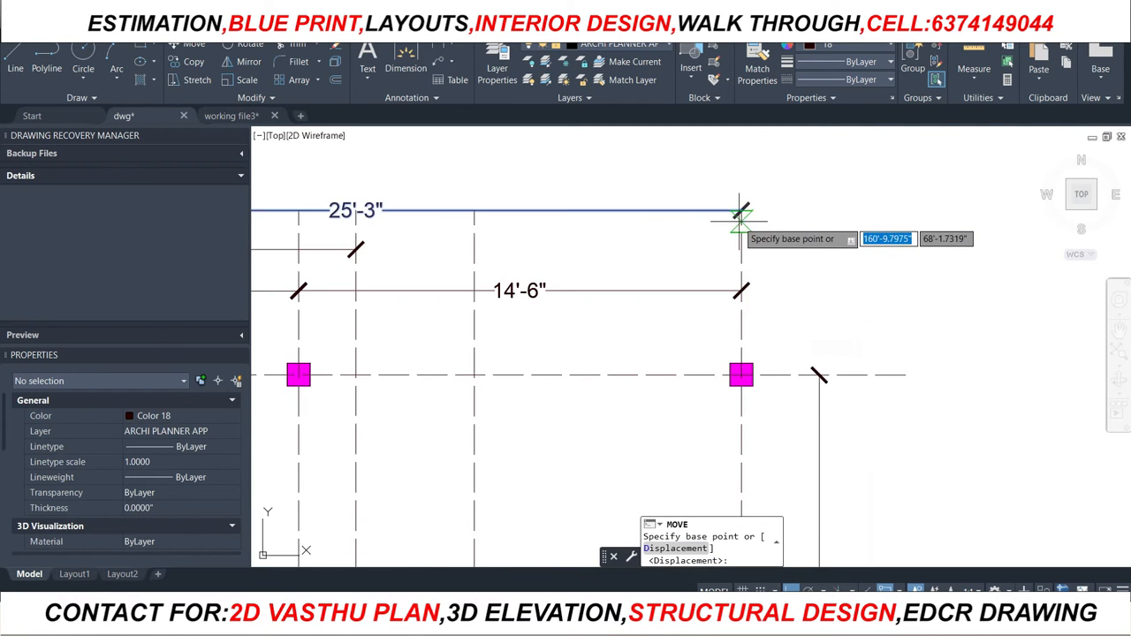
pyautogui.click(740, 211)
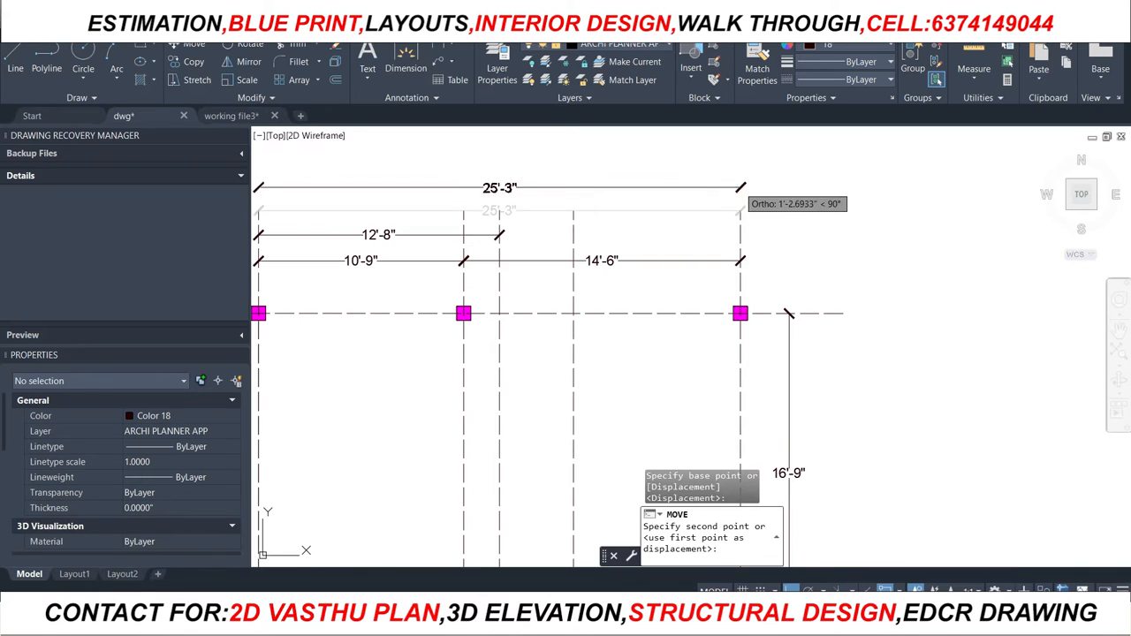
pyautogui.click(740, 192)
# Add an overall vertical linear dimension east of the columns, between the east ends of the northernmost and southernmost grid lines
pyautogui.scroll(-4, 585, 150)
pyautogui.click(439, 47)
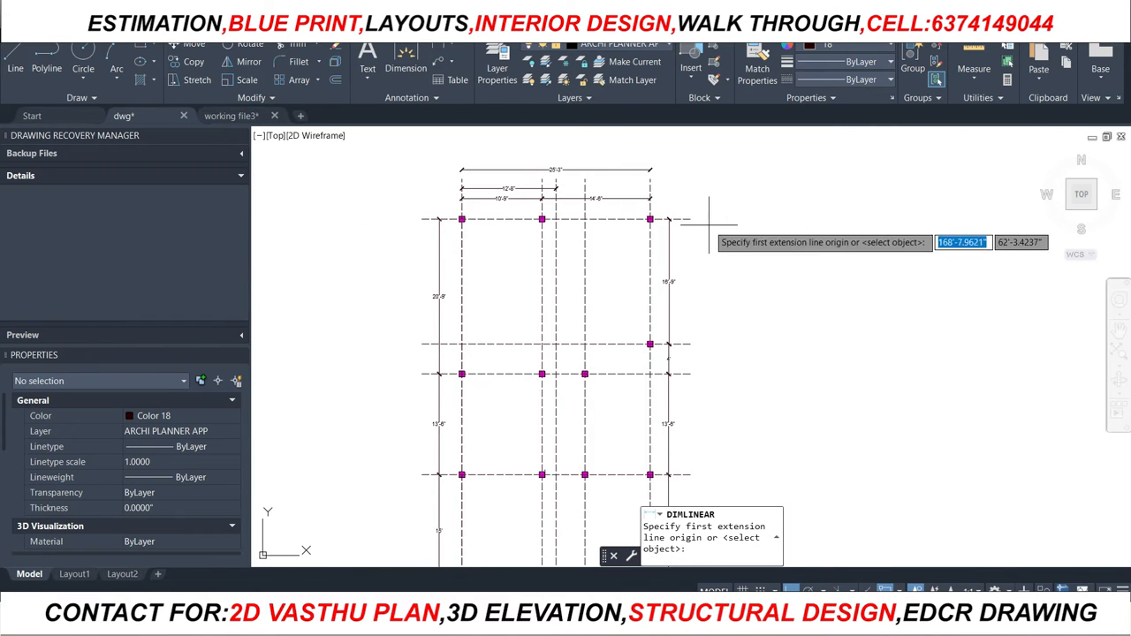
pyautogui.scroll(3, 658, 209)
pyautogui.click(658, 210)
pyautogui.scroll(-4, 657, 151)
pyautogui.scroll(5, 673, 385)
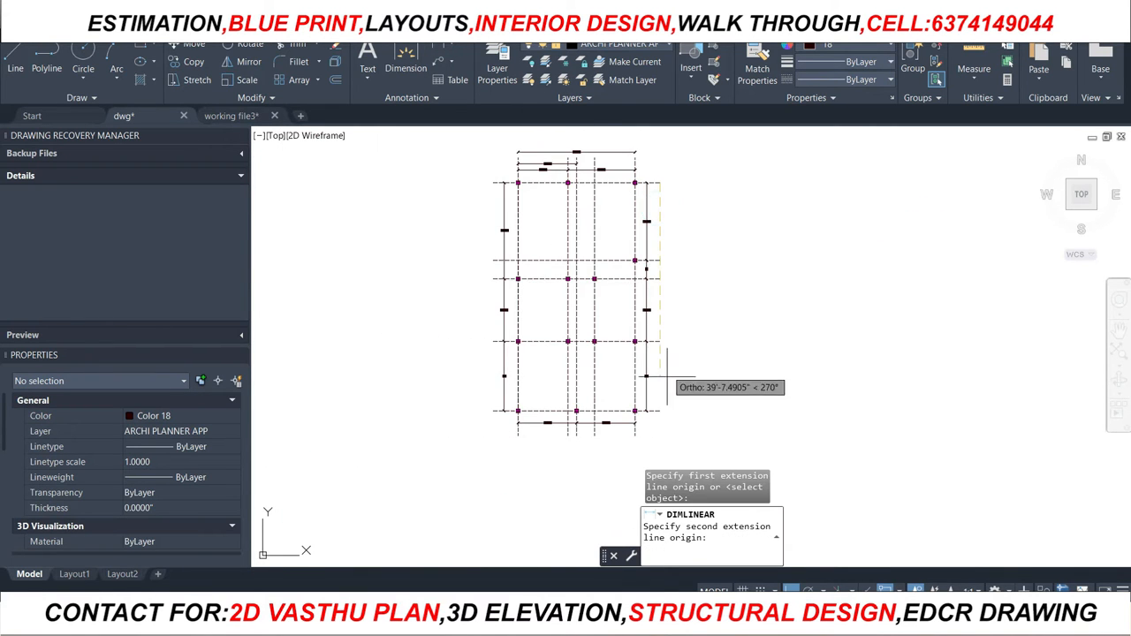
pyautogui.click(644, 446)
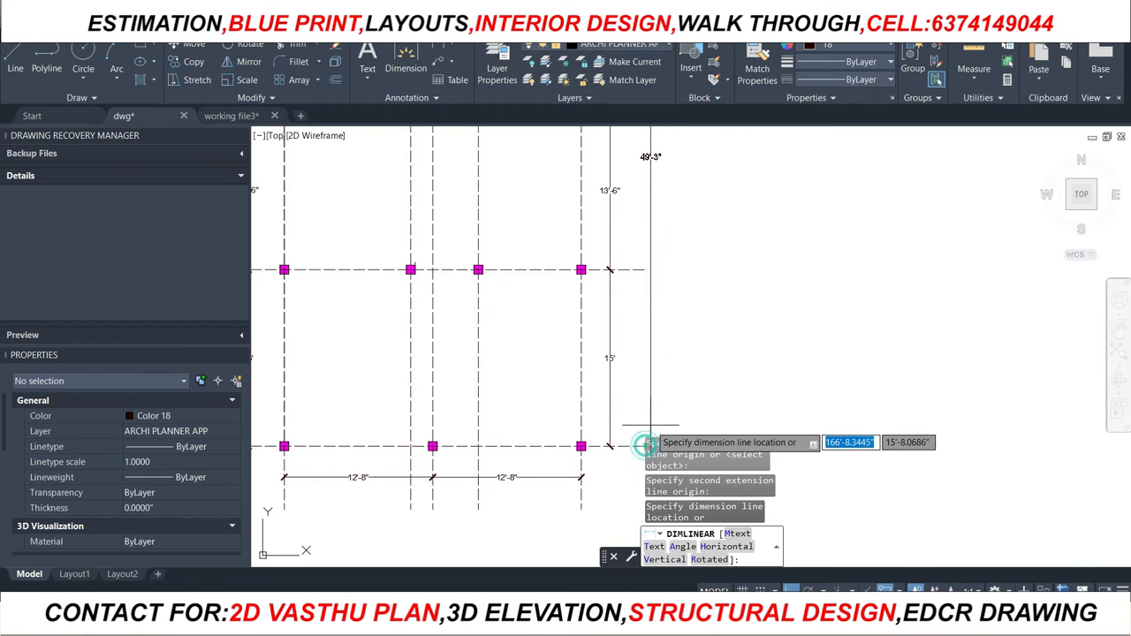
pyautogui.scroll(-2, 639, 421)
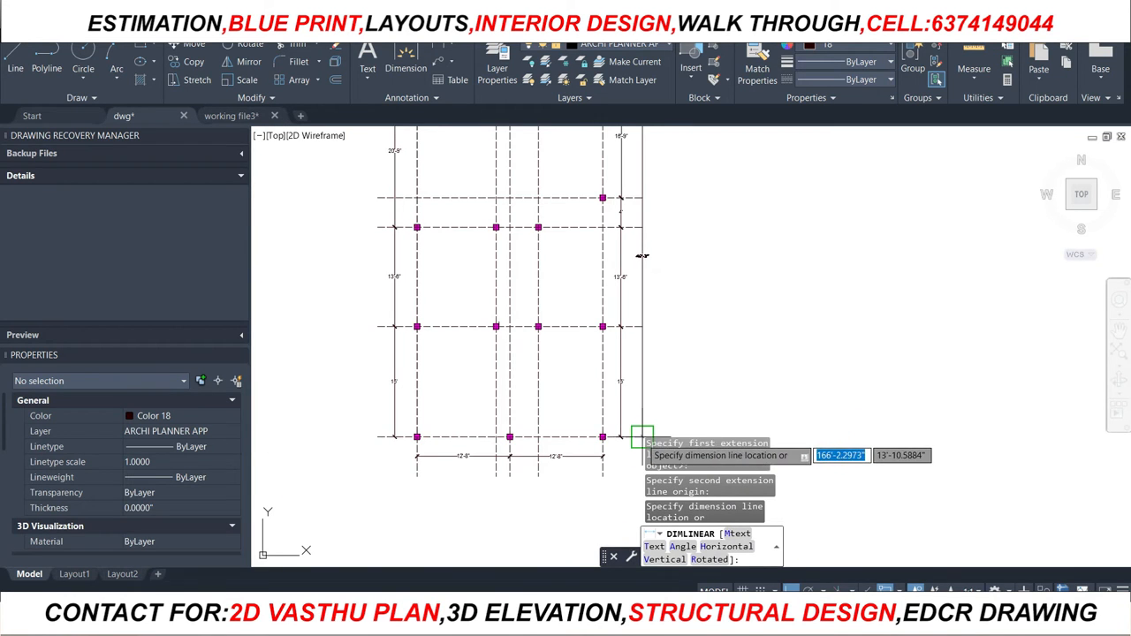
pyautogui.click(642, 436)
# Move the overall vertical dimension about 1'-6" east, clear of the grid line ends
pyautogui.click(637, 405)
pyautogui.rightClick(705, 346)
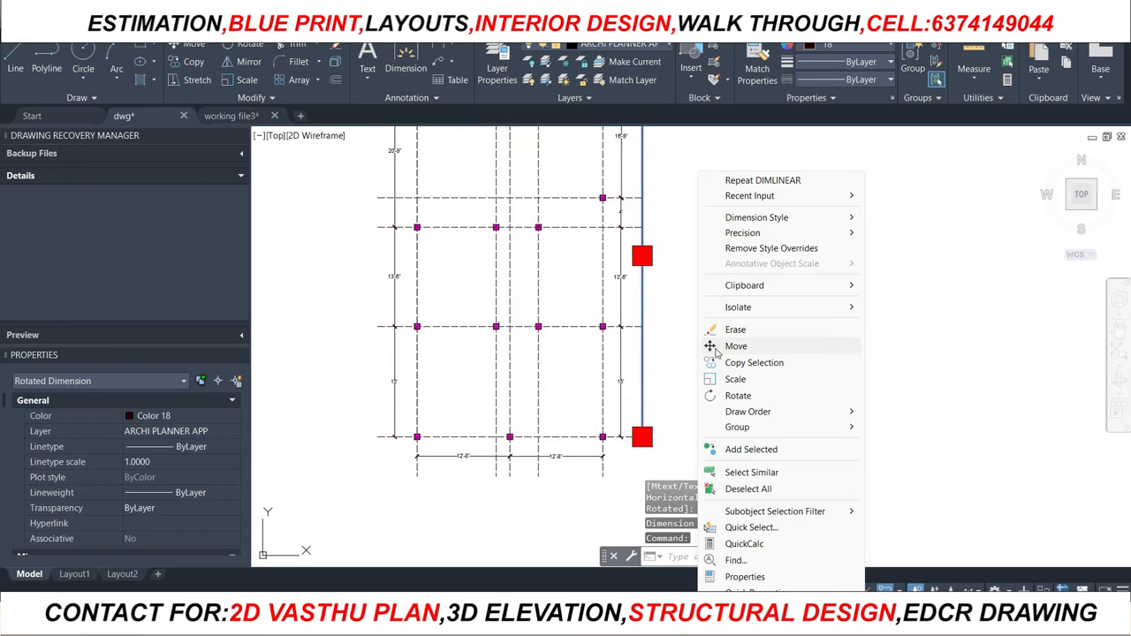
pyautogui.click(719, 352)
pyautogui.scroll(5, 616, 383)
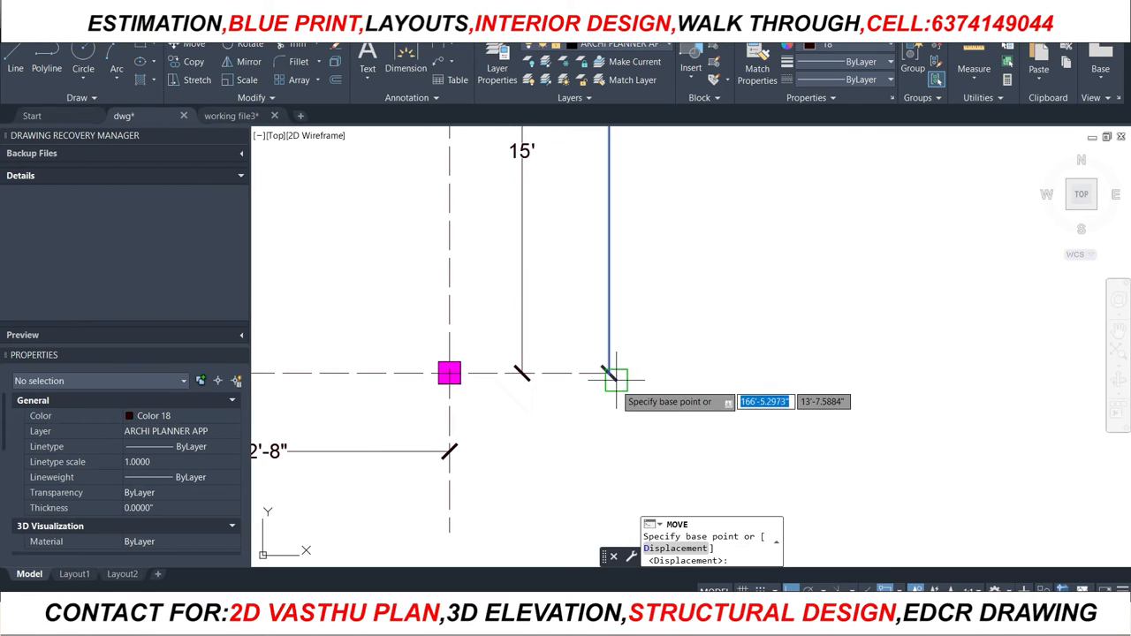
pyautogui.click(609, 373)
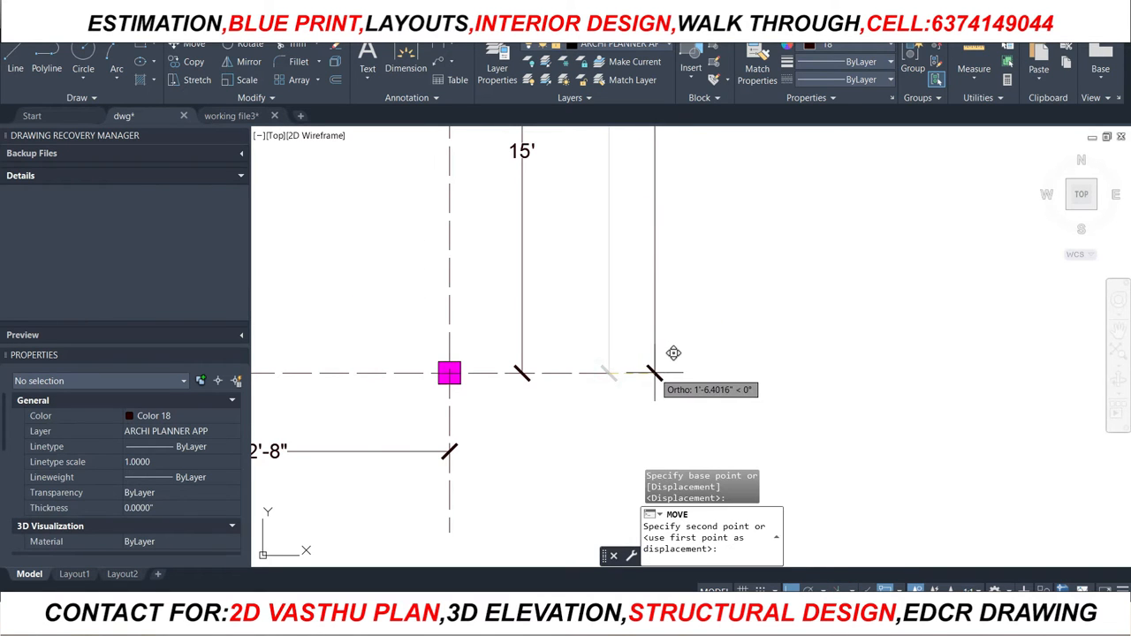
pyautogui.click(674, 354)
pyautogui.scroll(-6, 695, 393)
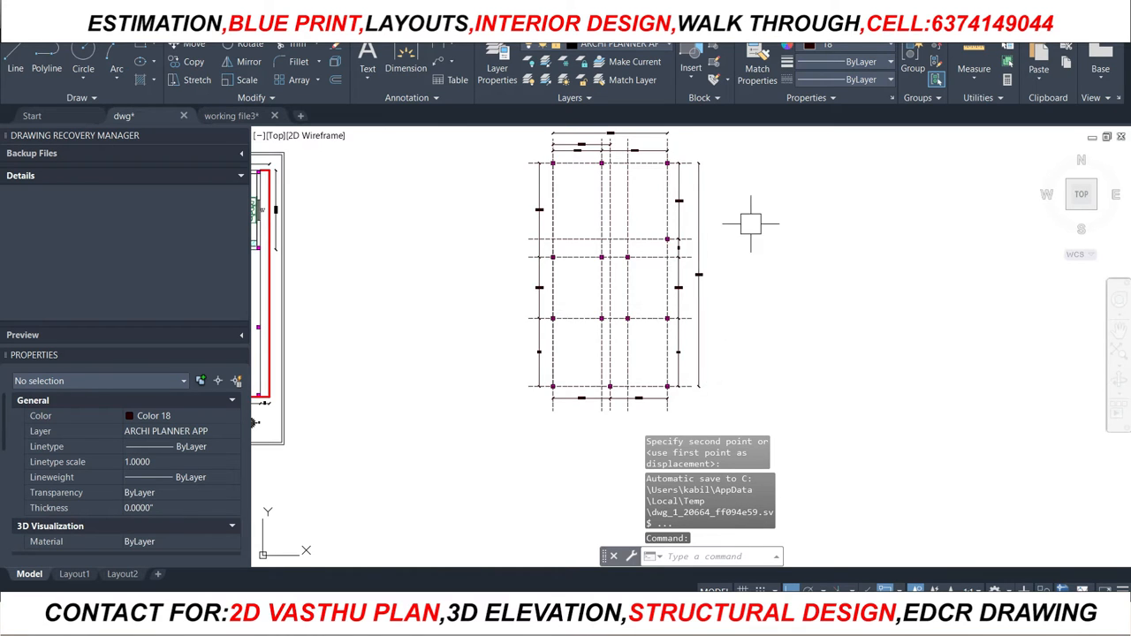
pyautogui.scroll(2, 682, 144)
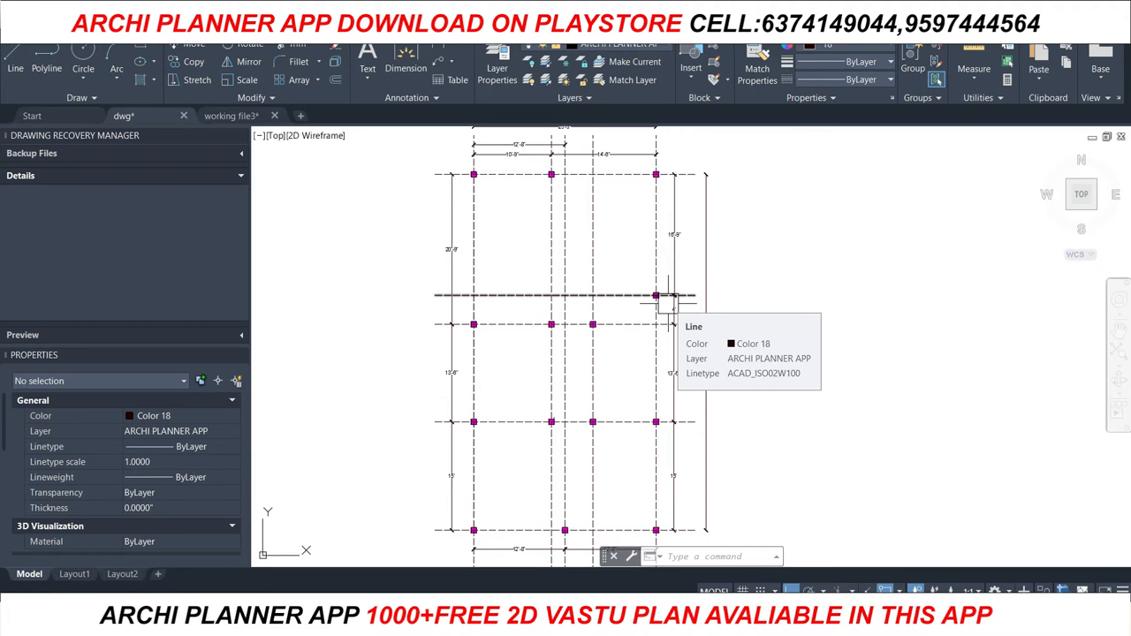
pyautogui.scroll(-6, 669, 300)
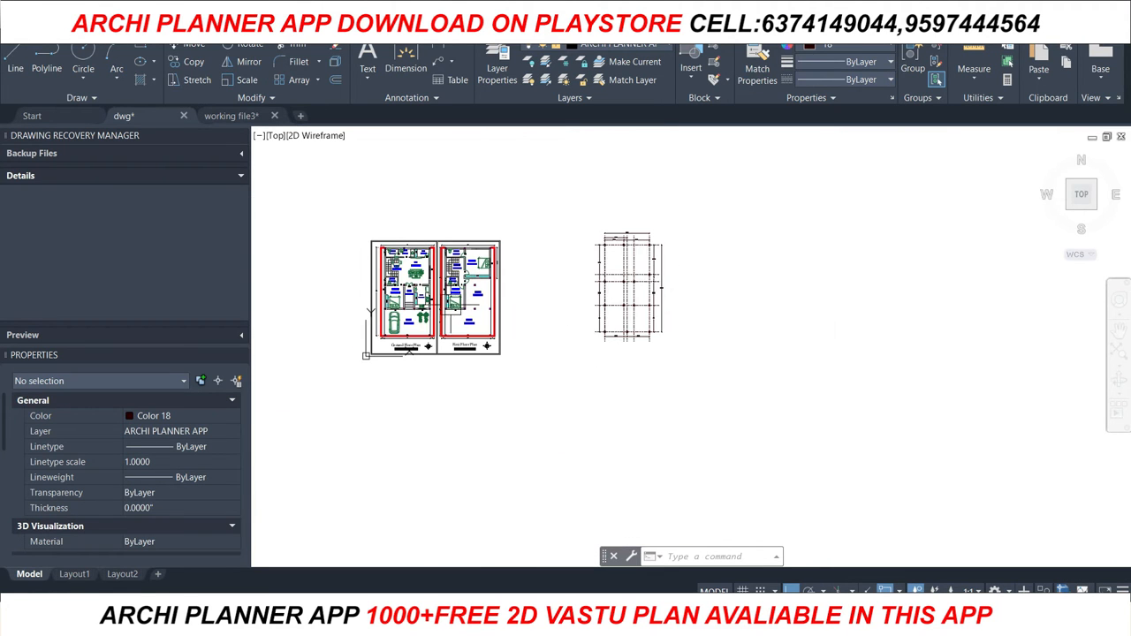